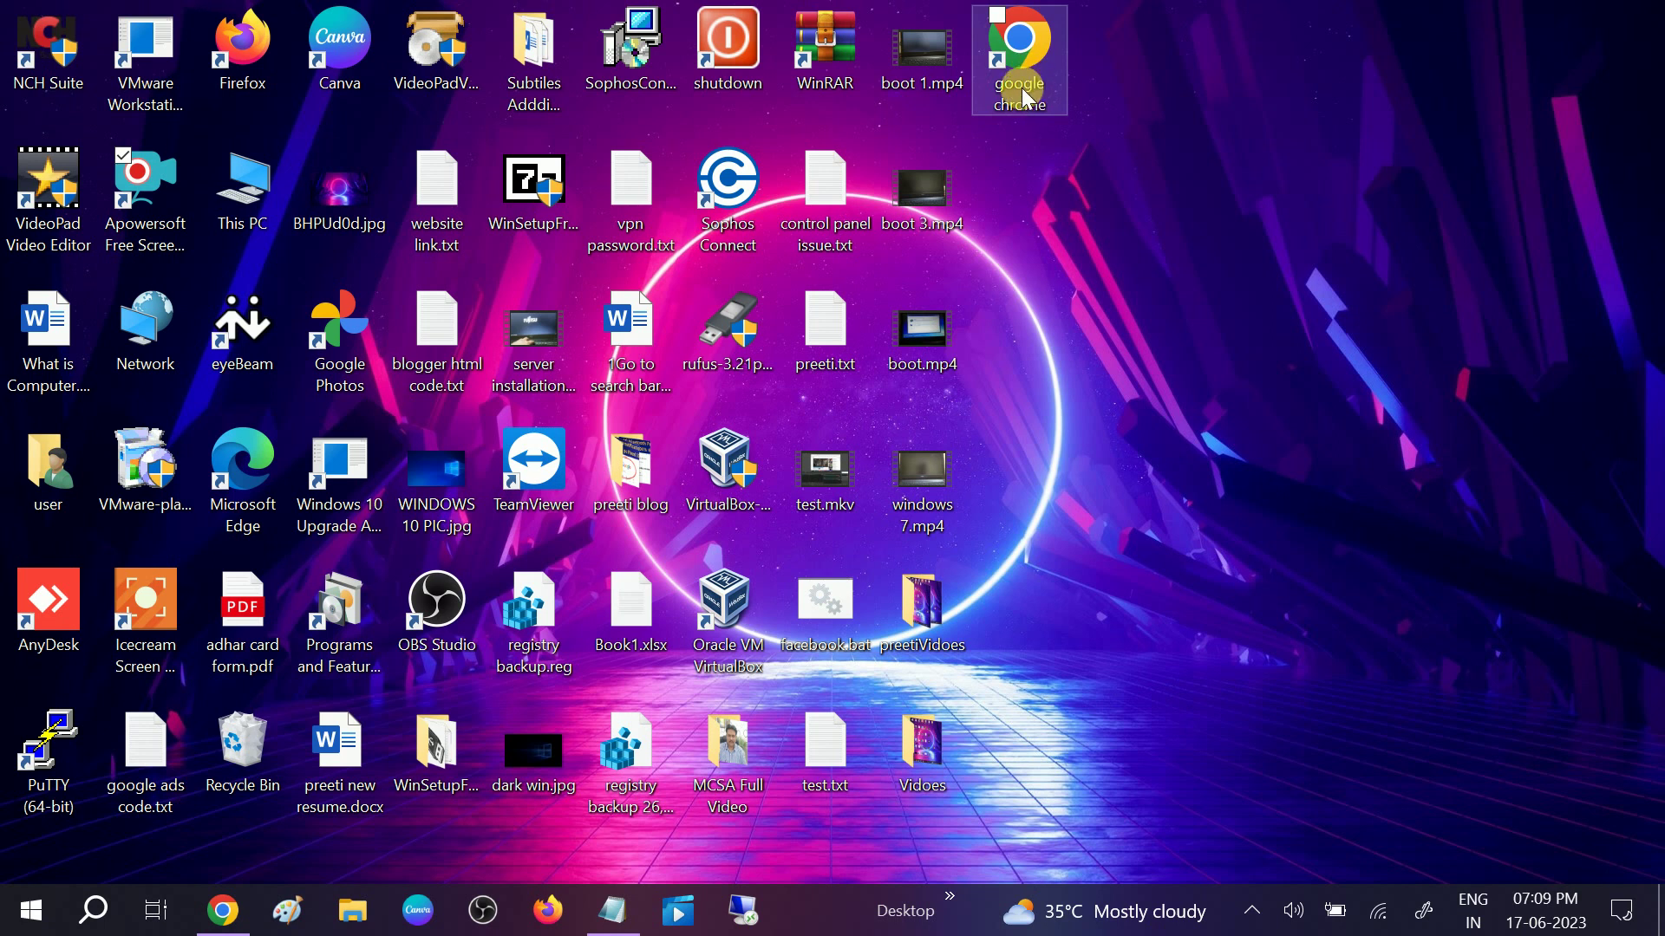
- Deselect the desktop icon and bring up the taskbar's shortcut menu
{"action": "left_click", "coordinate": [1021, 139]}
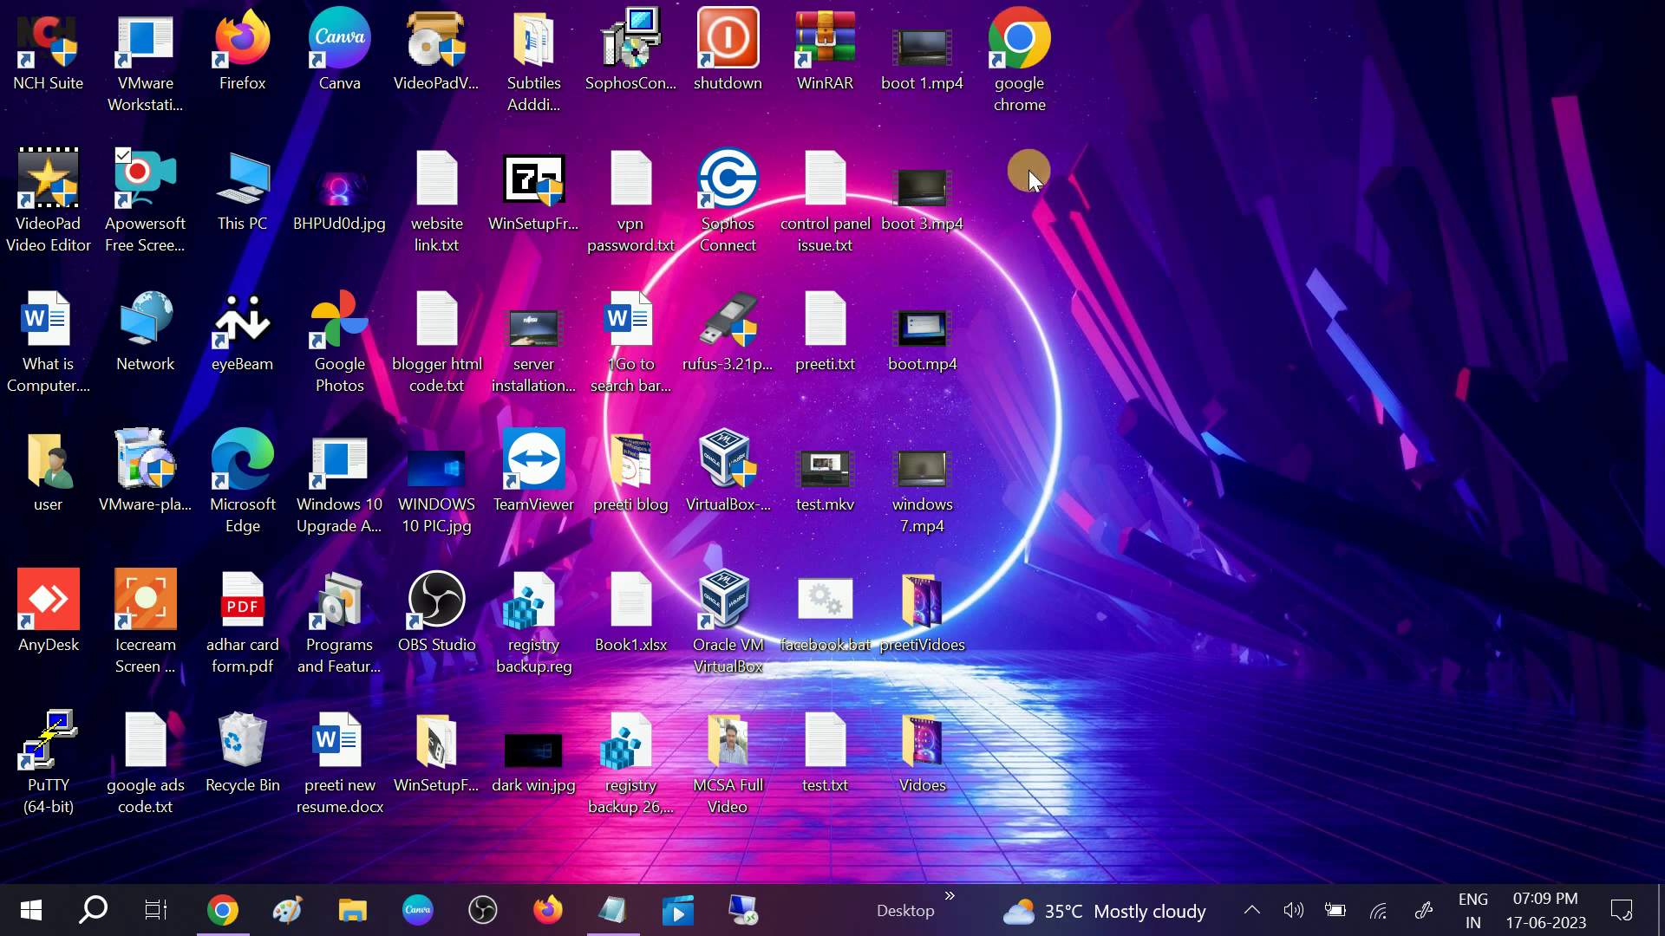
{"action": "right_click", "coordinate": [810, 893]}
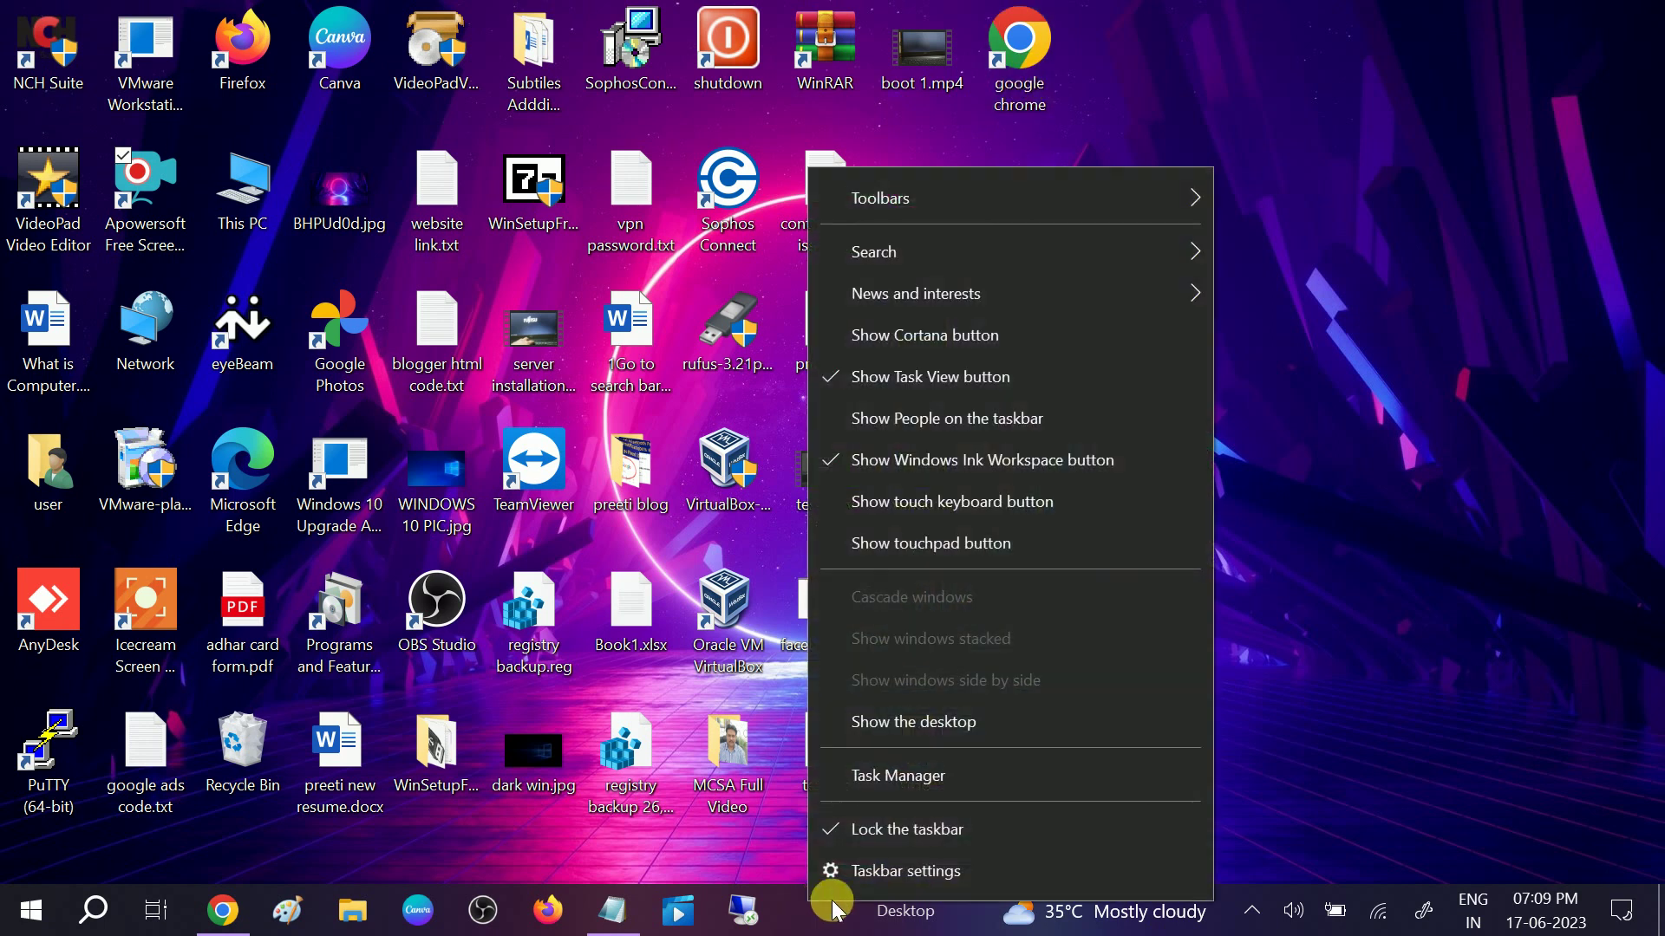
- In Task Manager, end the Google Chrome process and the Google Chrome (4) group
{"action": "left_click", "coordinate": [917, 786]}
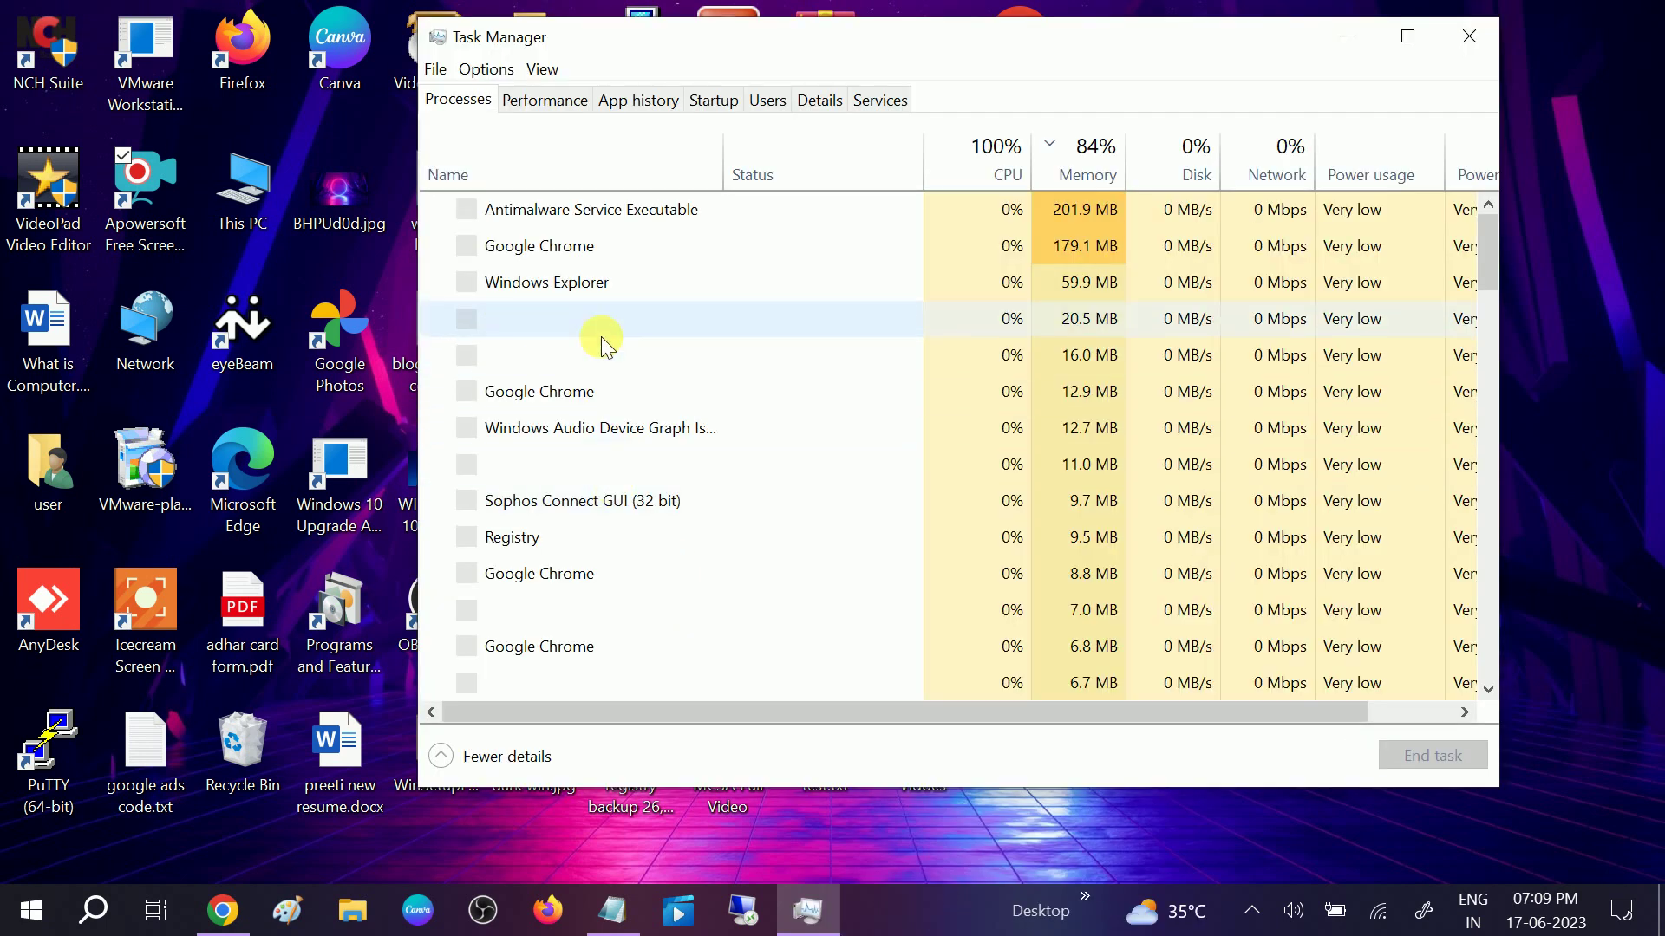
{"action": "right_click", "coordinate": [529, 251]}
{"action": "left_click", "coordinate": [600, 266]}
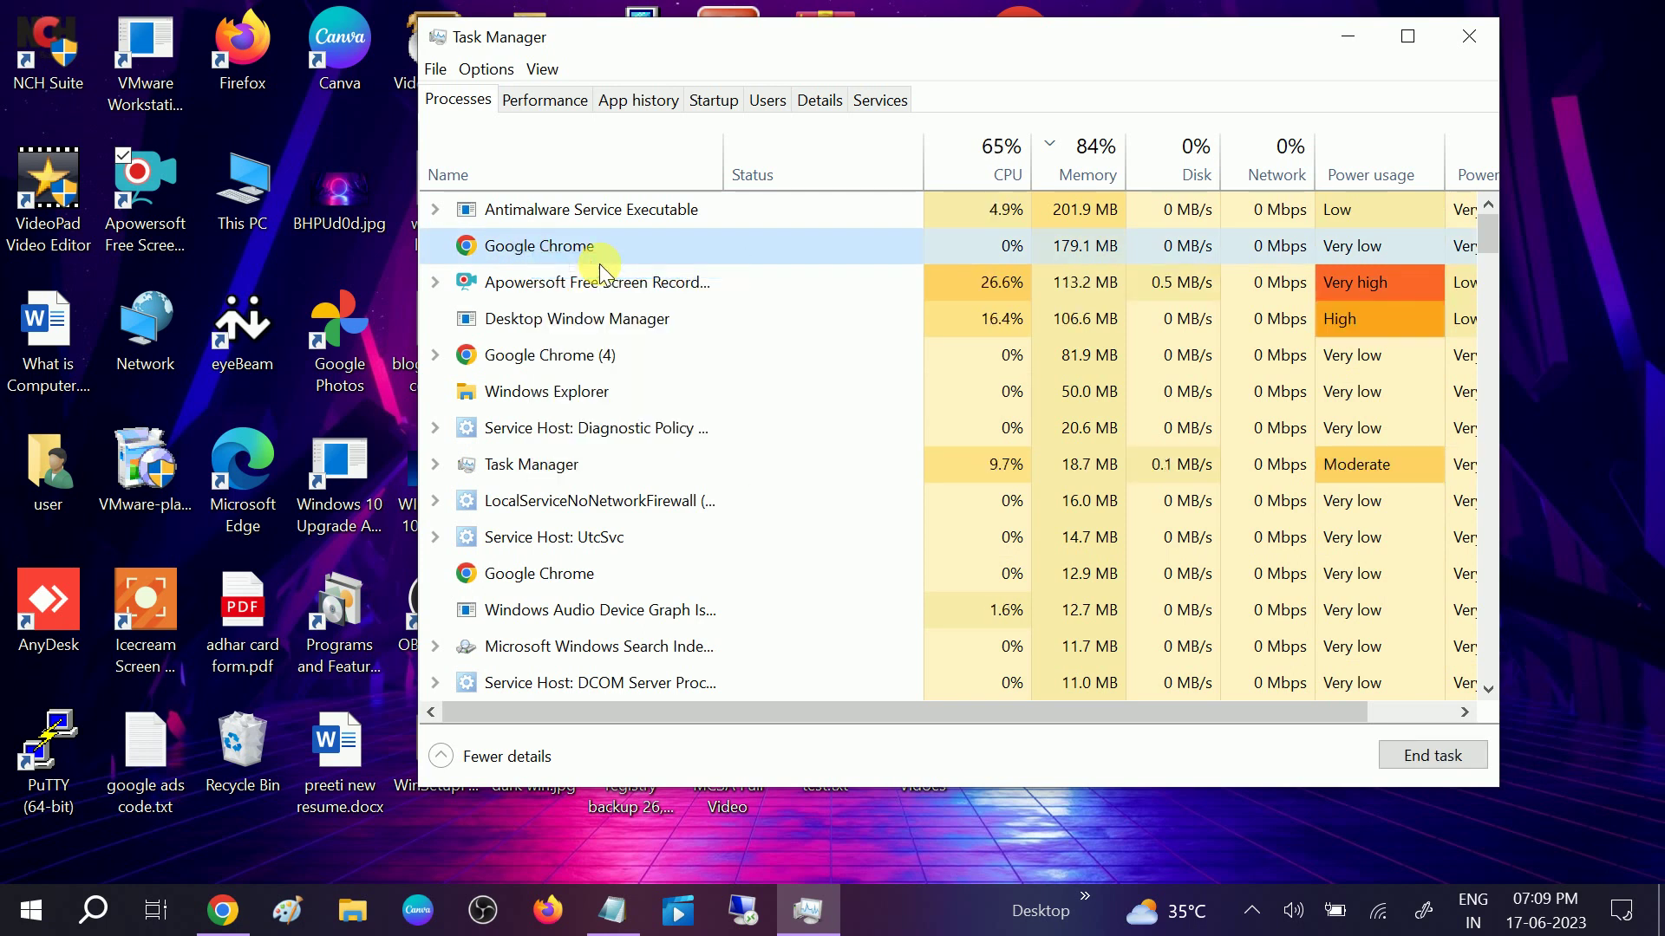
{"action": "left_click", "coordinate": [537, 353]}
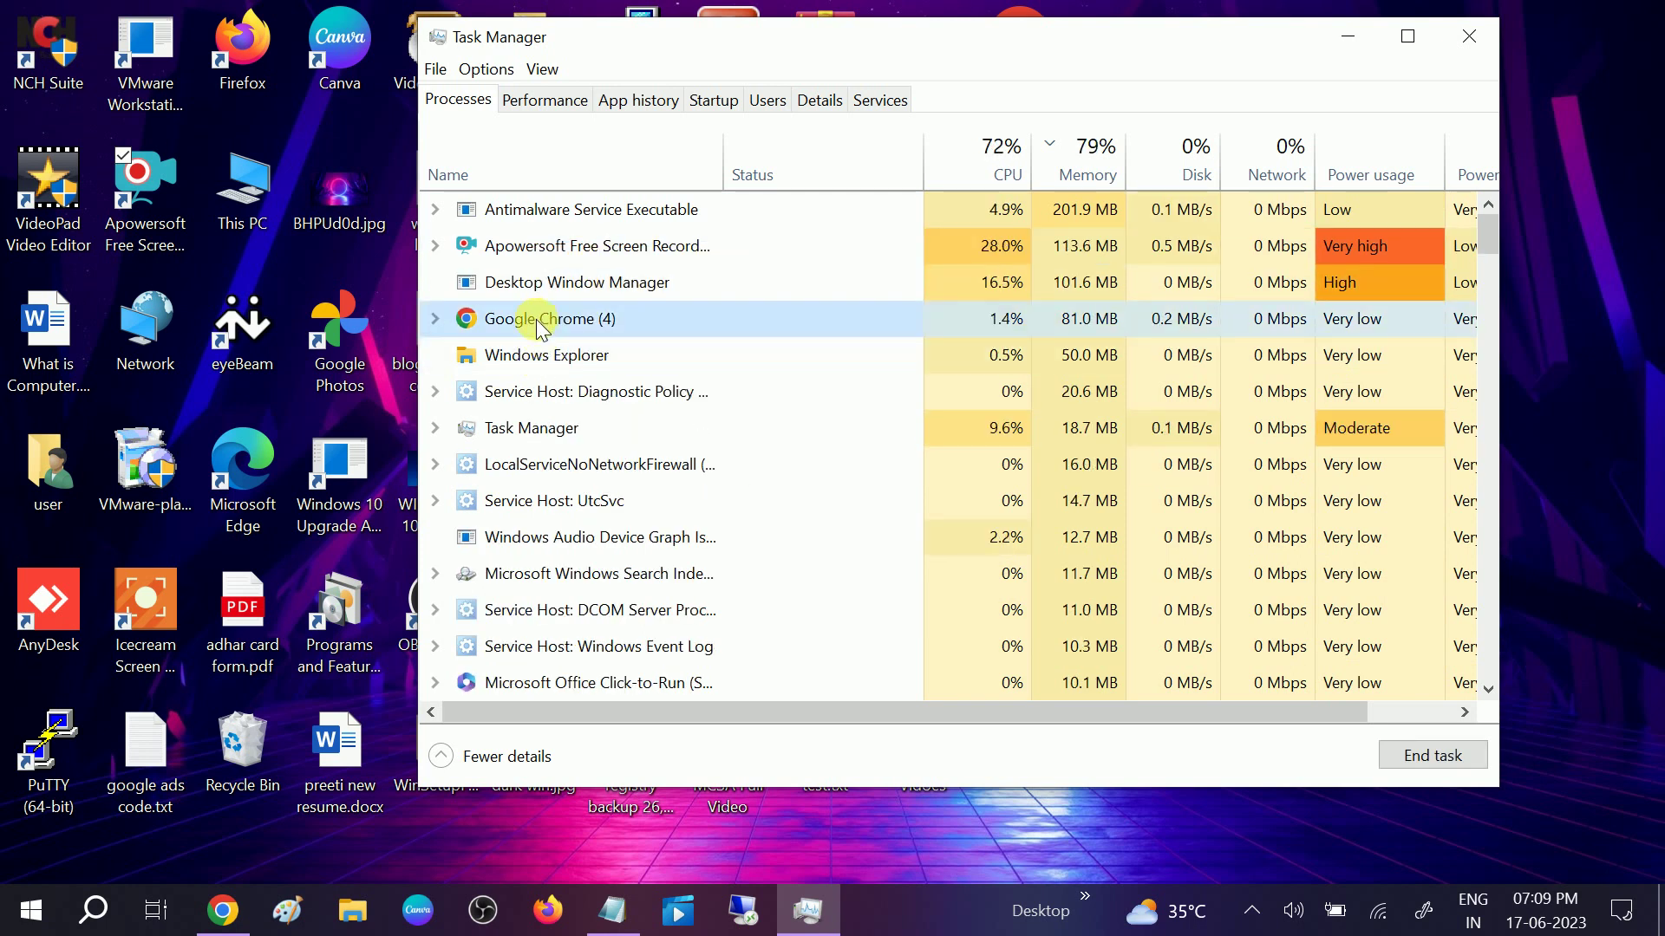
{"action": "right_click", "coordinate": [575, 325]}
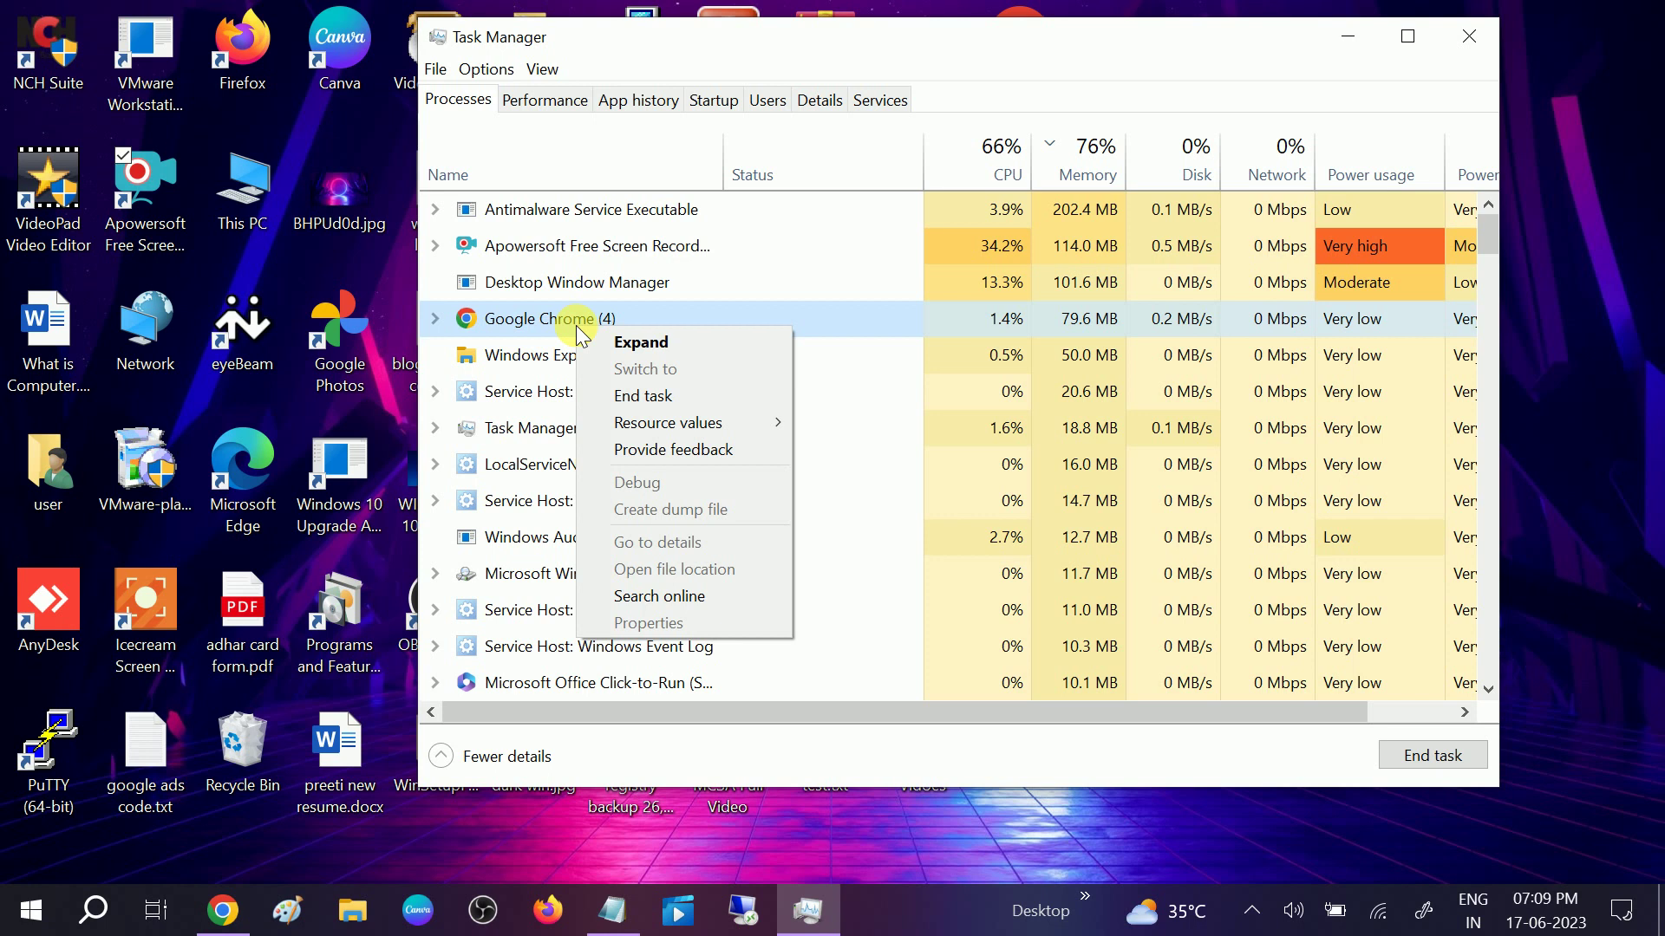
{"action": "left_click", "coordinate": [643, 395]}
- Check the maximized process list for remaining Chrome processes, then close Task Manager
{"action": "scroll", "coordinate": [591, 497], "scroll_direction": "down", "scroll_amount": 2}
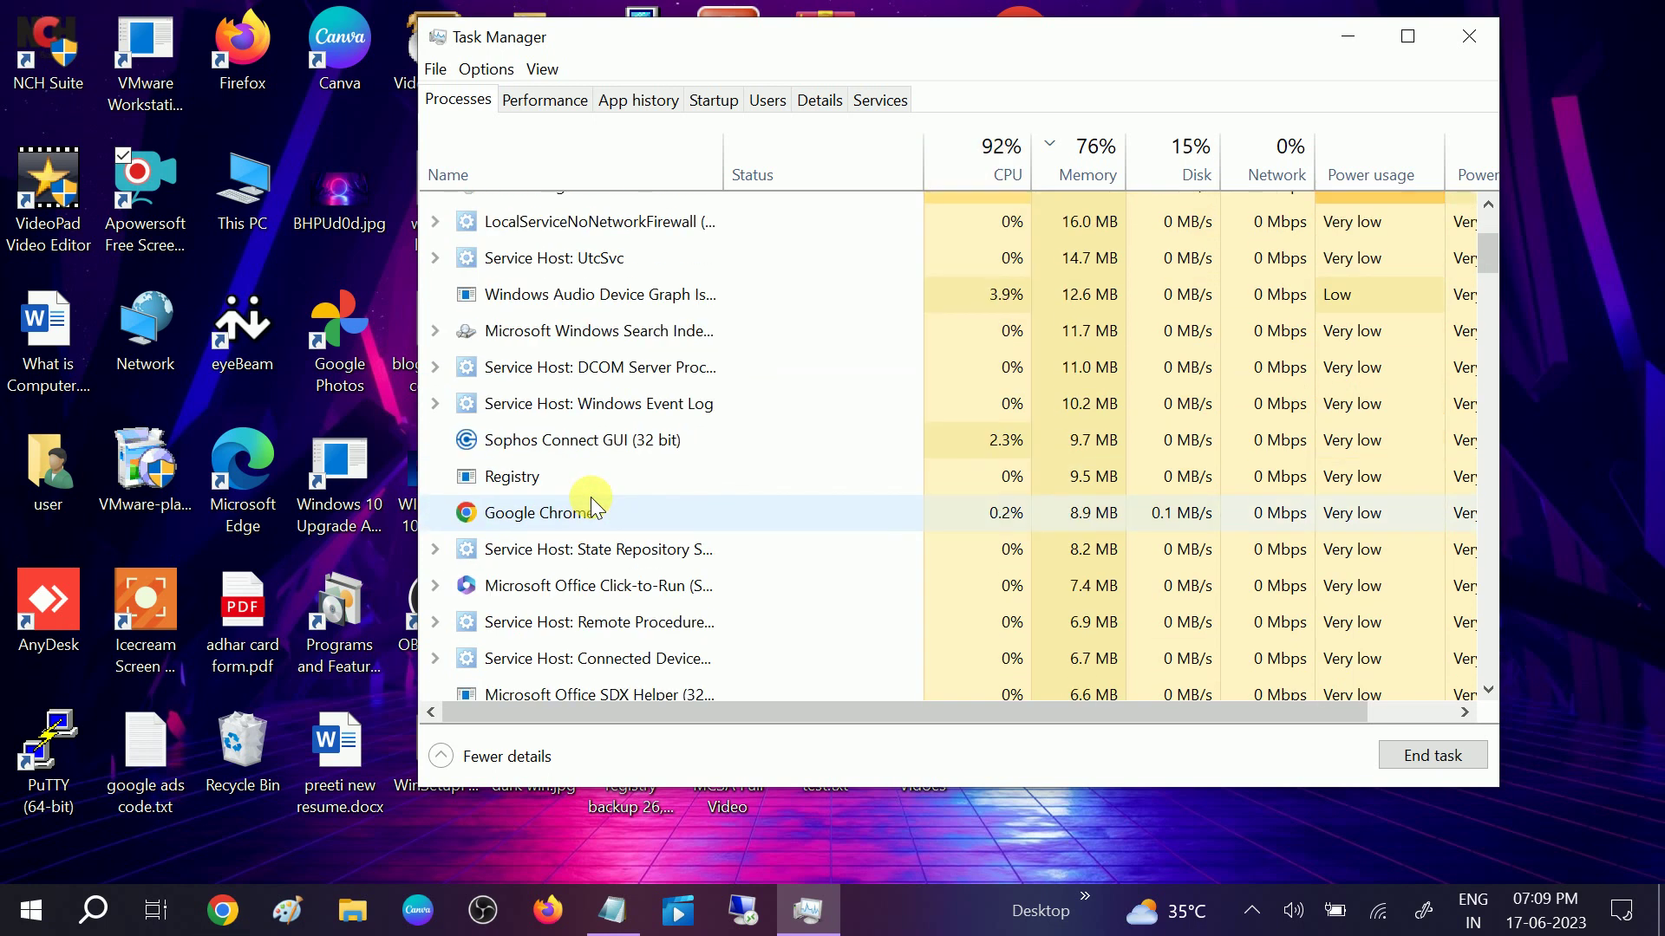
{"action": "right_click", "coordinate": [544, 511]}
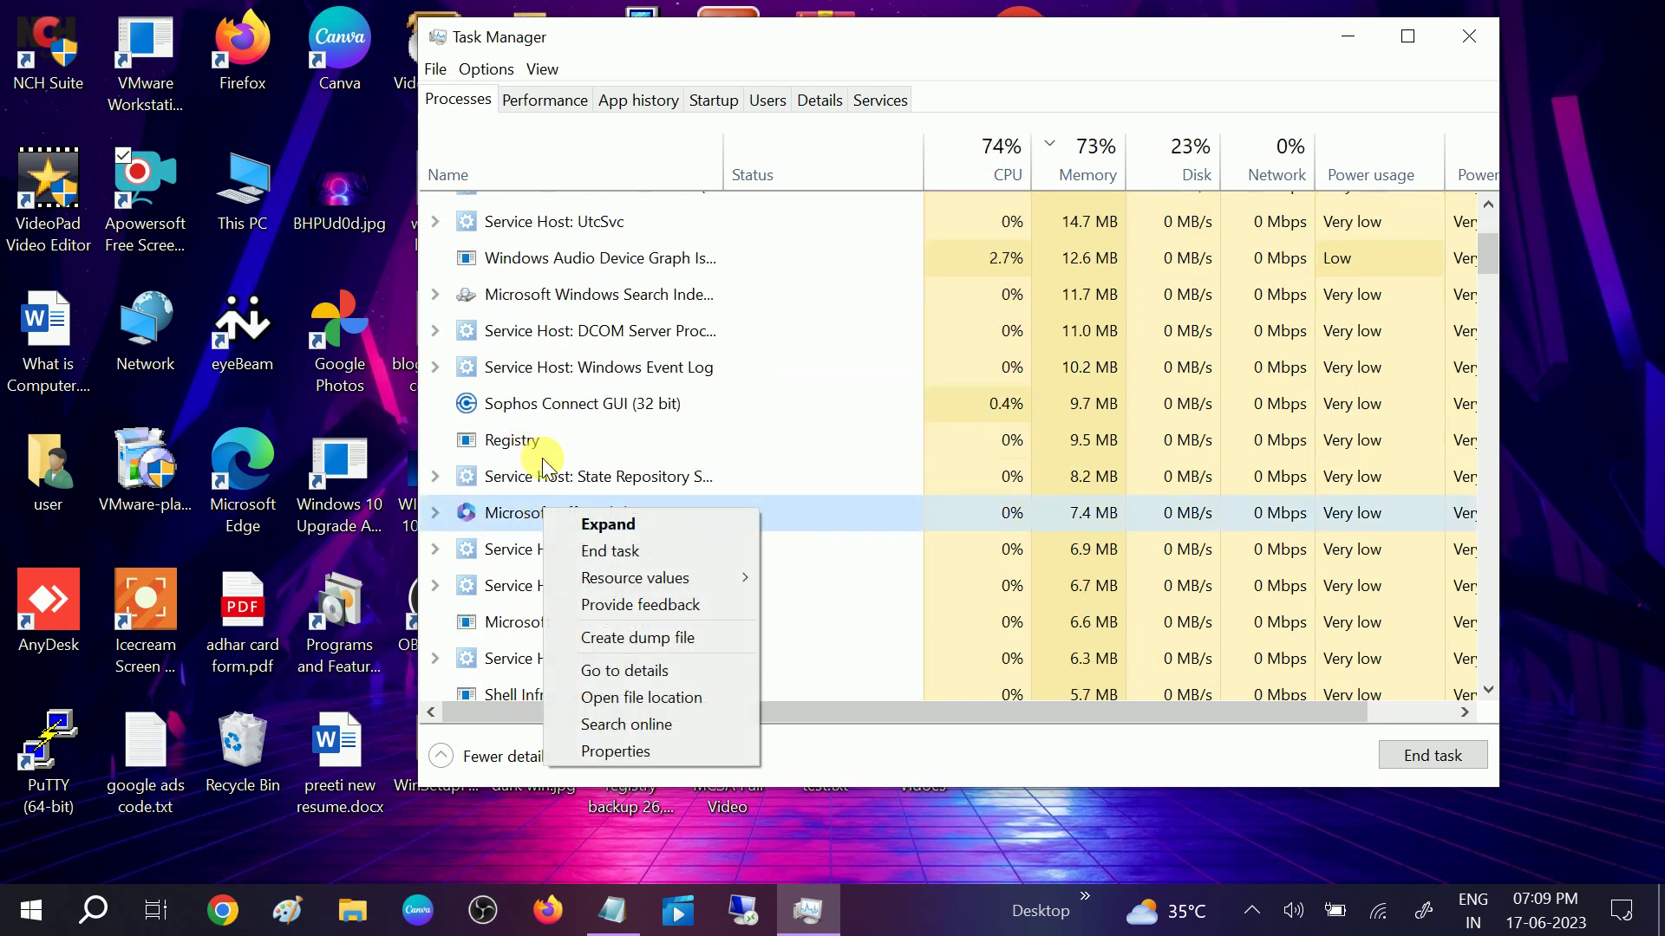
{"action": "left_click", "coordinate": [1407, 35]}
{"action": "left_click", "coordinate": [1407, 35]}
{"action": "scroll", "coordinate": [208, 418], "scroll_direction": "up", "scroll_amount": 2}
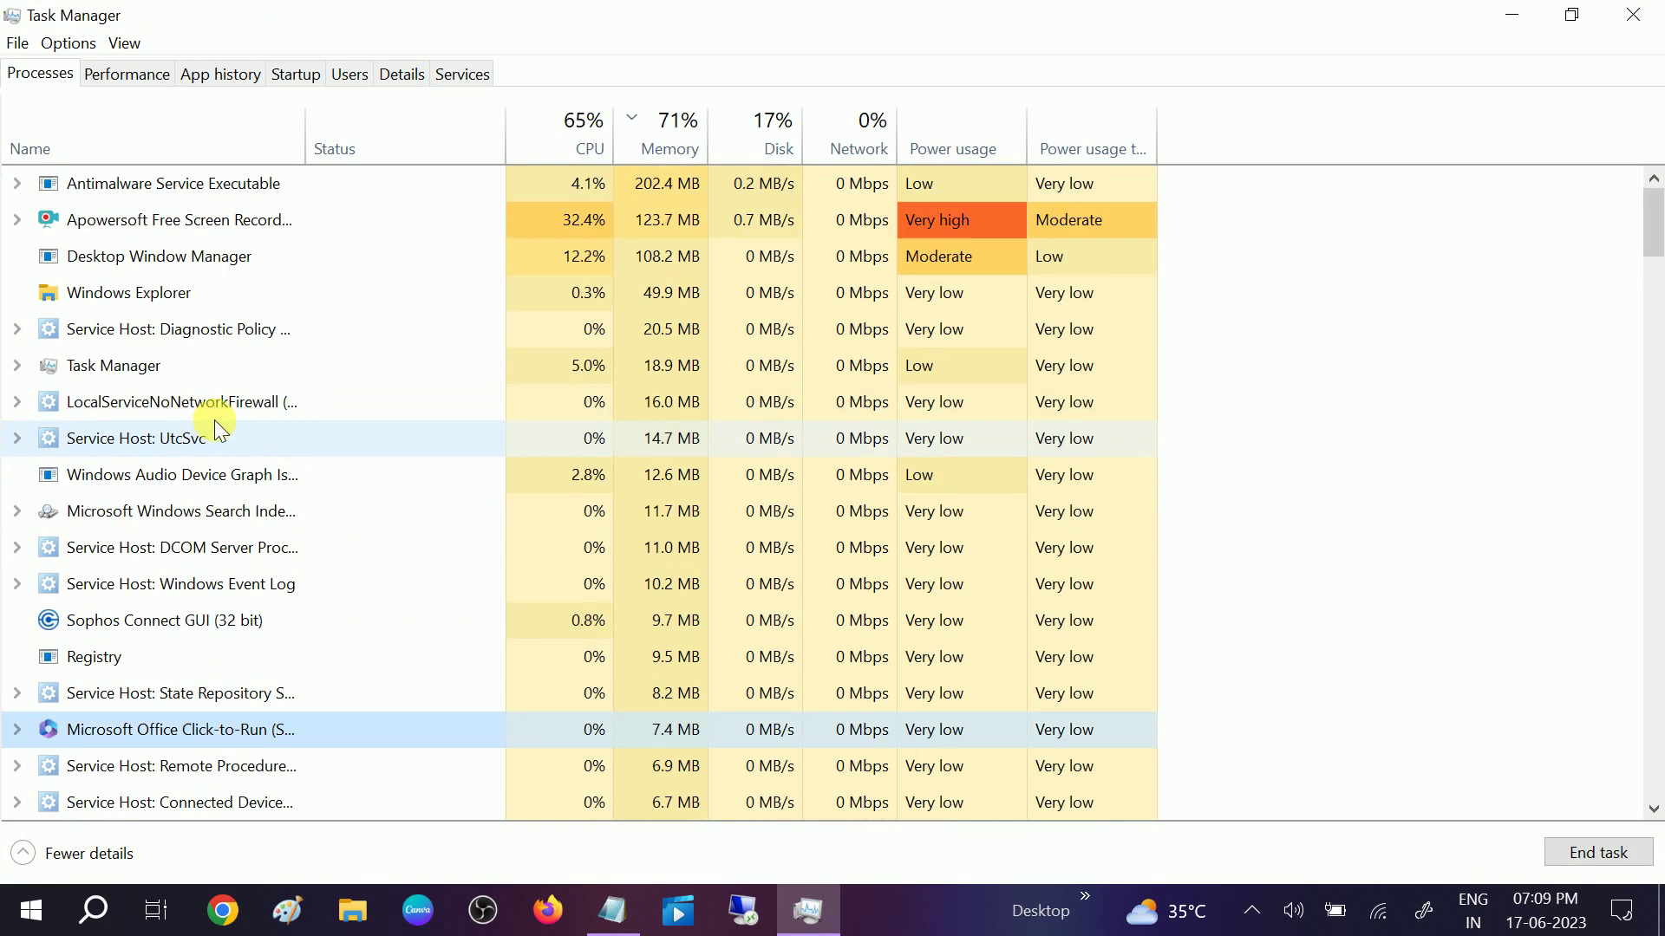
{"action": "scroll", "coordinate": [215, 418], "scroll_direction": "down", "scroll_amount": 3}
{"action": "scroll", "coordinate": [221, 427], "scroll_direction": "down", "scroll_amount": 10}
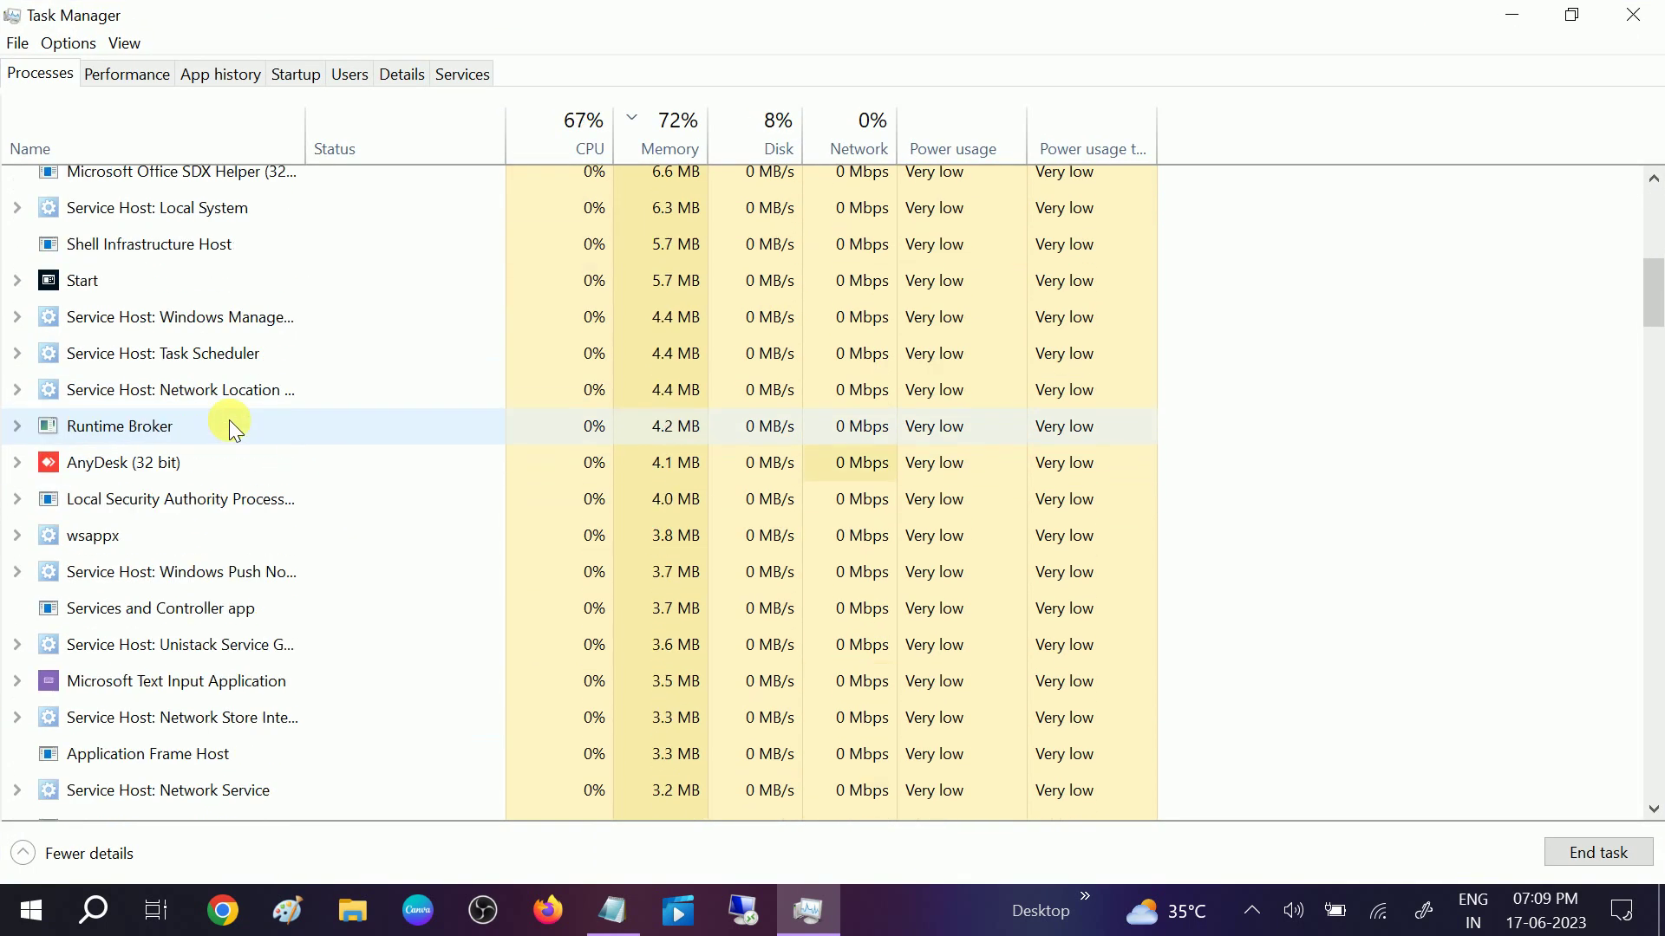
{"action": "scroll", "coordinate": [234, 434], "scroll_direction": "down", "scroll_amount": 16}
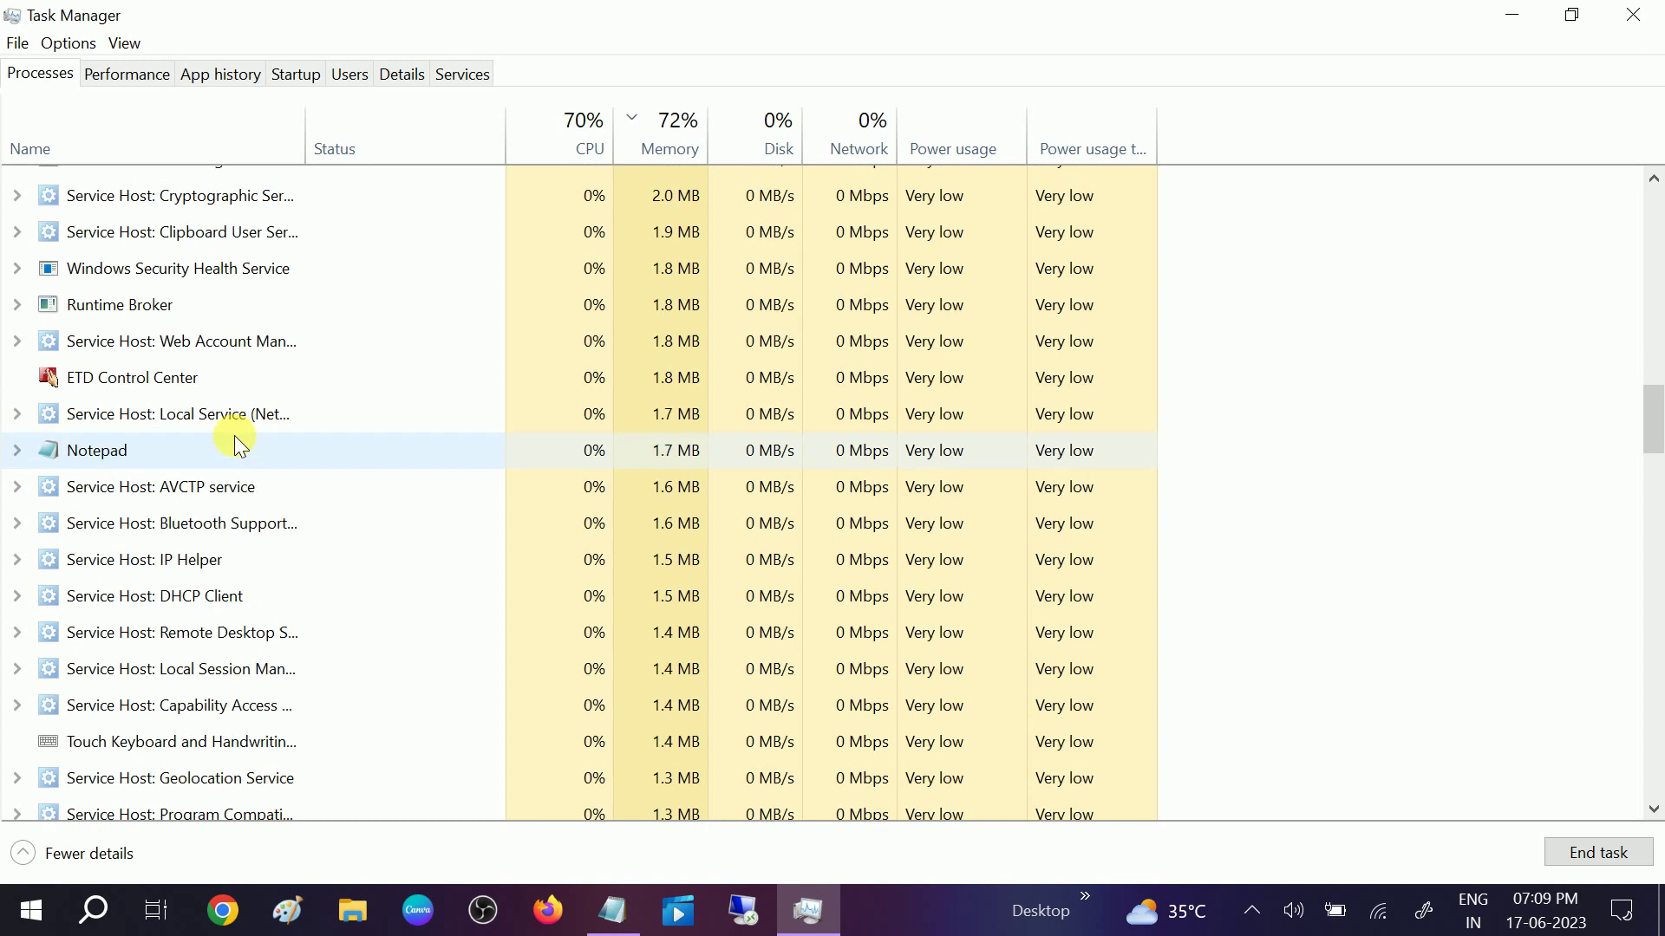
{"action": "scroll", "coordinate": [222, 511], "scroll_direction": "down", "scroll_amount": 18}
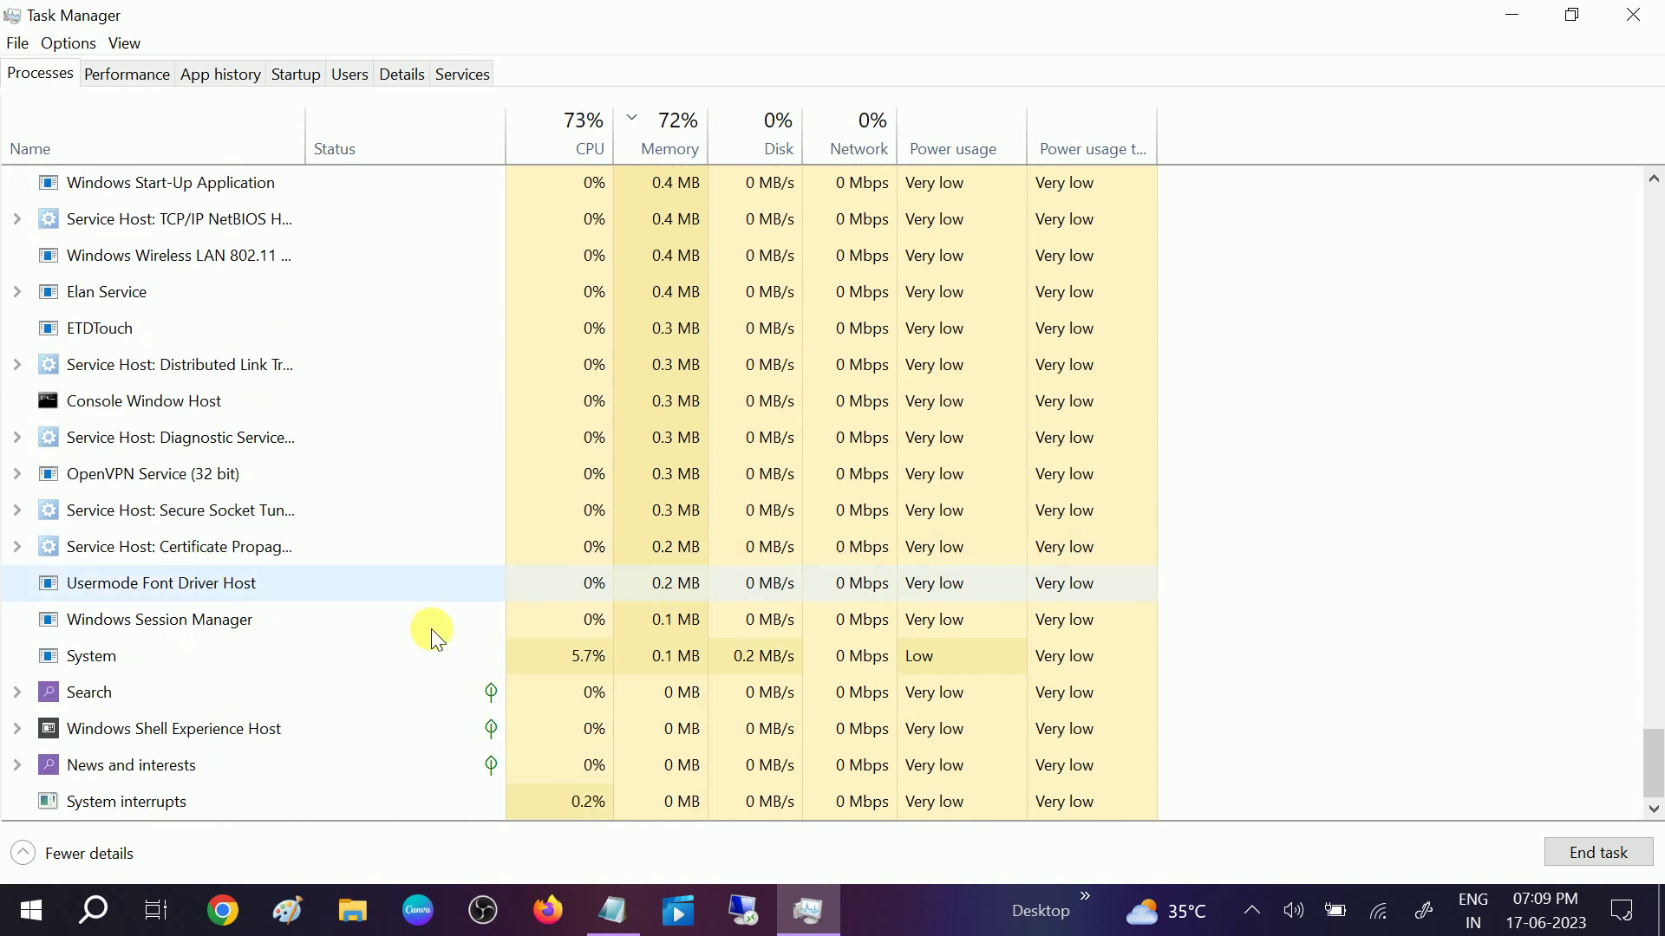
{"action": "left_click_drag", "start_coordinate": [1650, 772], "coordinate": [1490, 203]}
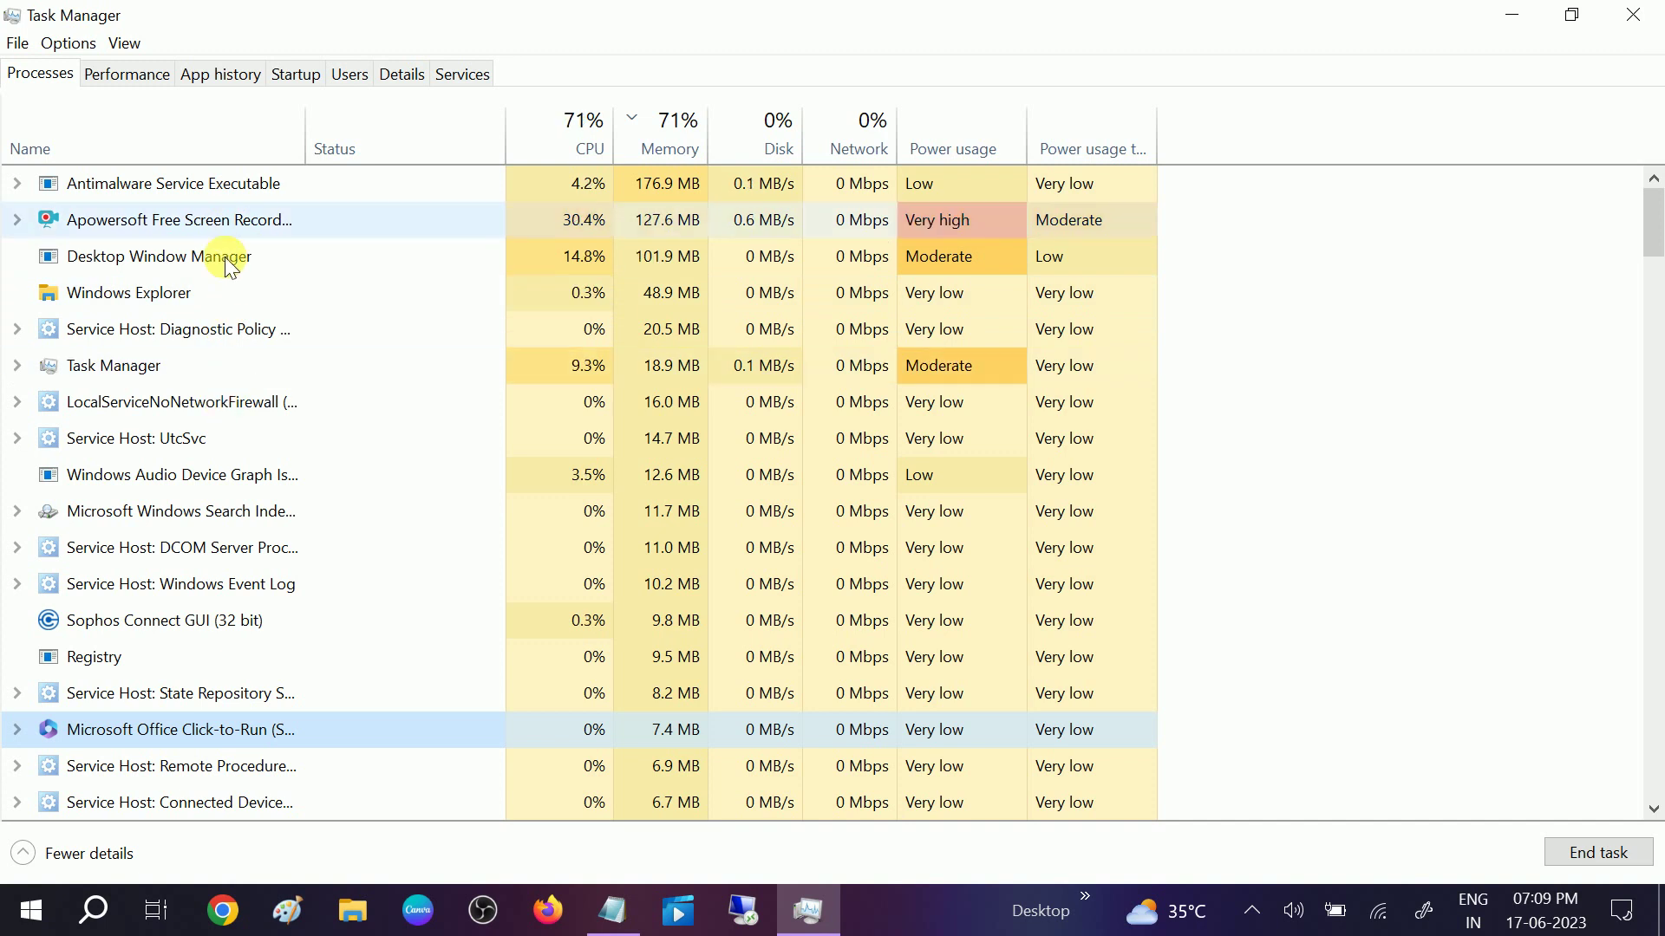
{"action": "left_click", "coordinate": [1632, 17]}
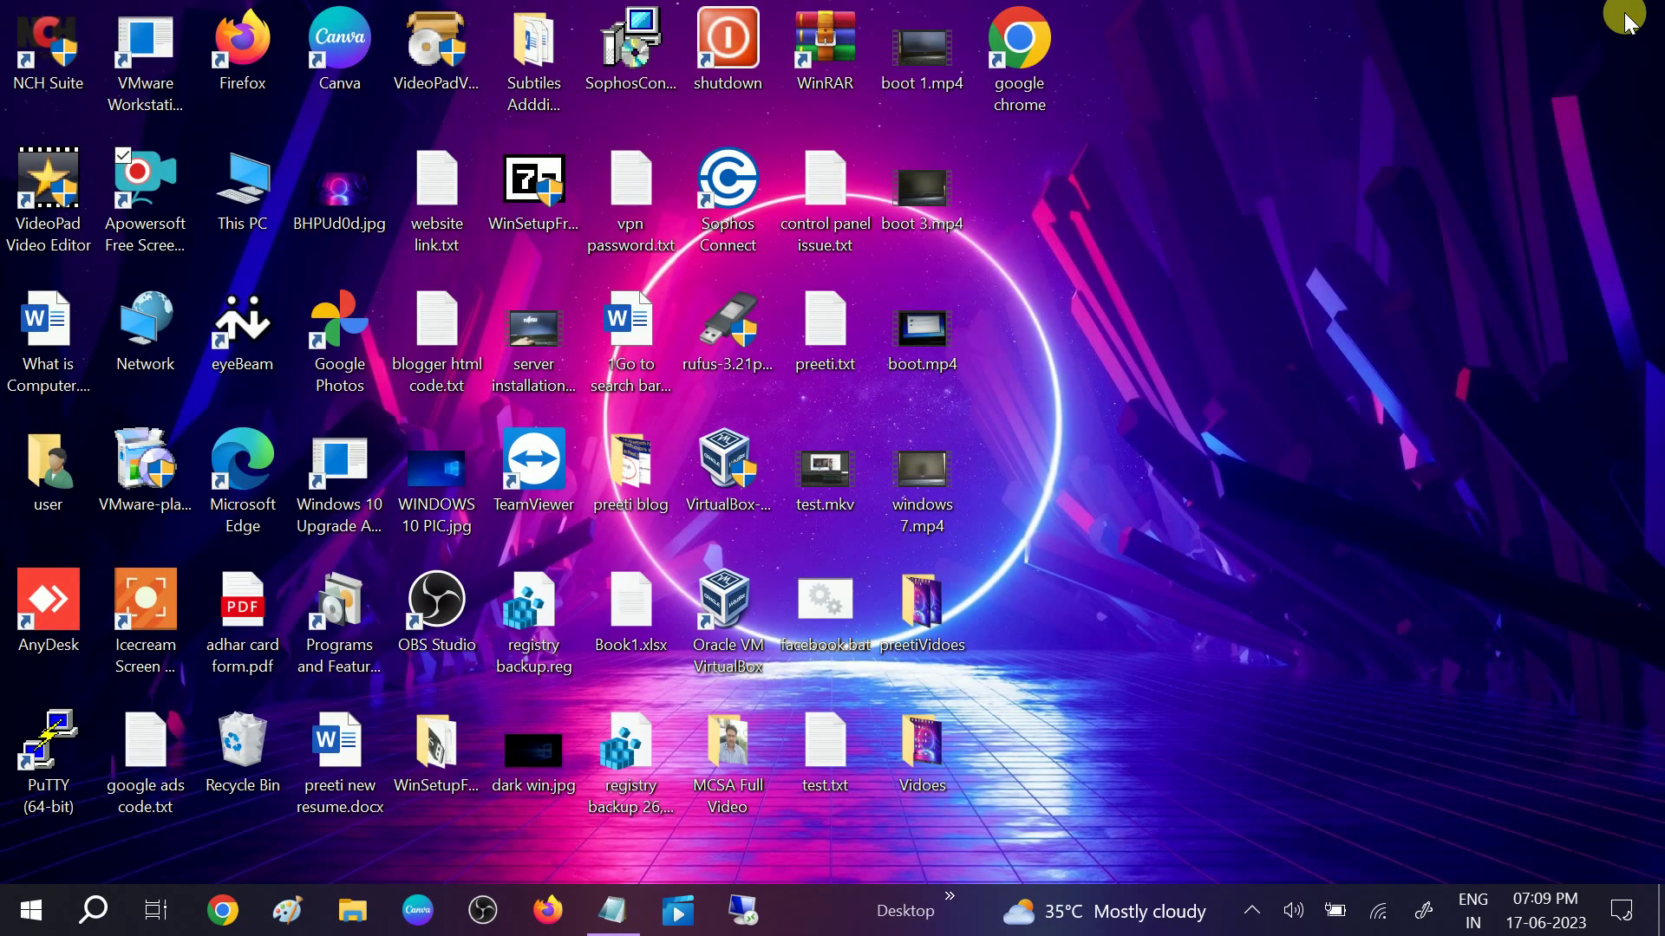
- Open the google chrome shortcut's target folder, C:\Program Files\Google\Chrome\Application, from its Properties
{"action": "left_click", "coordinate": [1024, 67]}
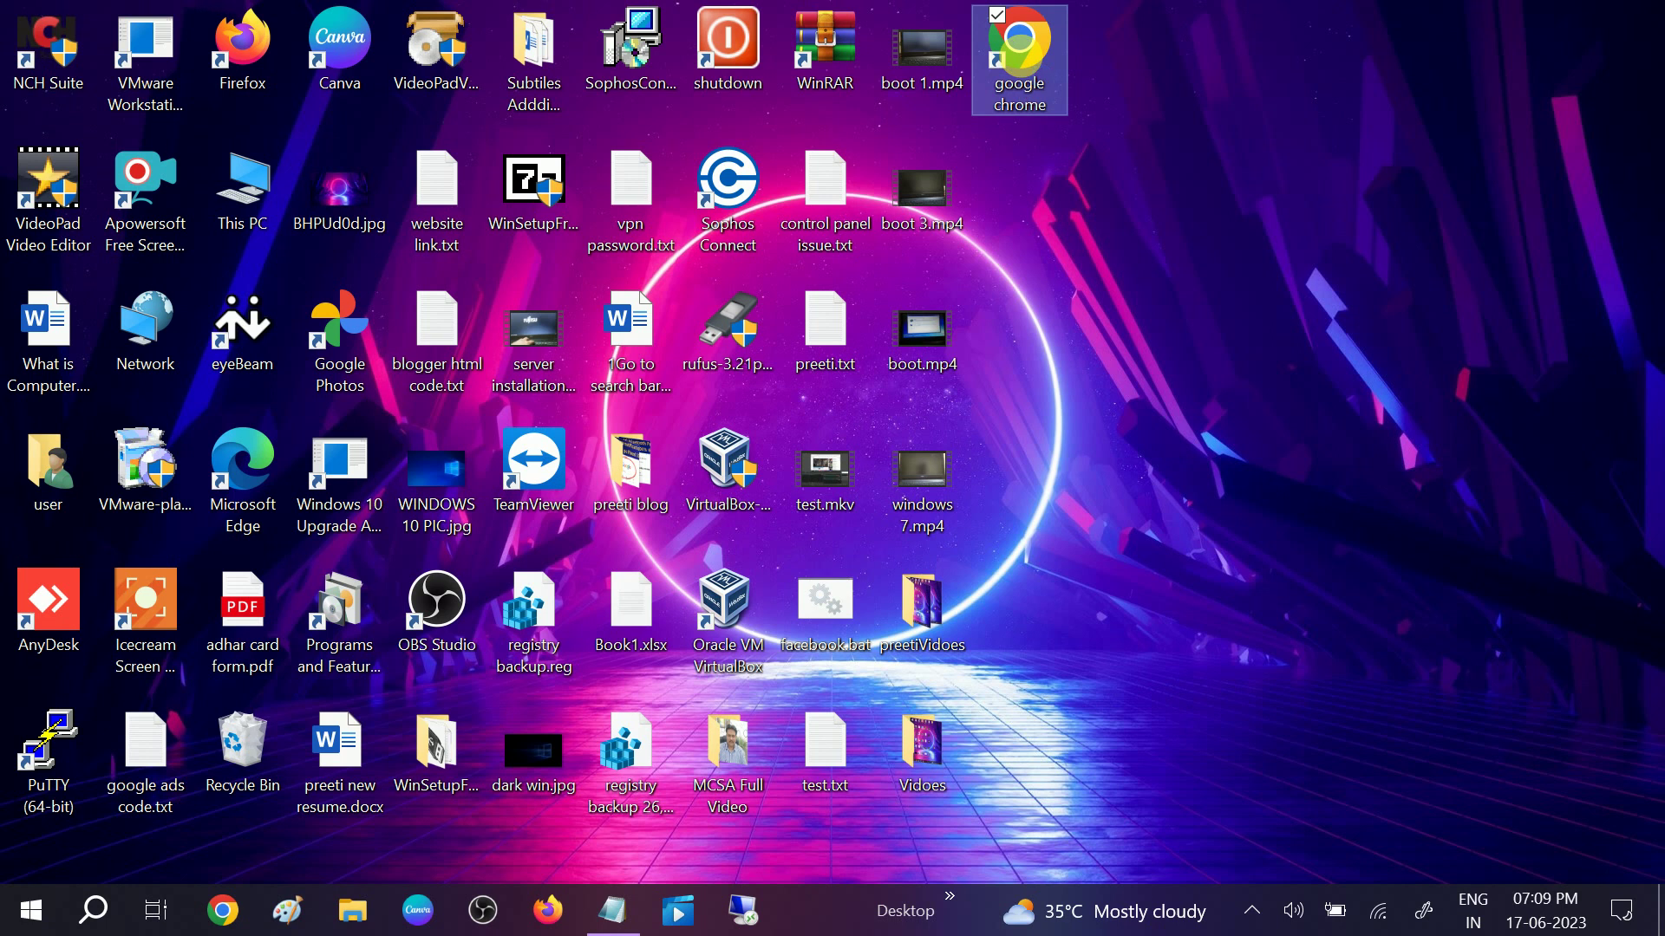
{"action": "right_click", "coordinate": [1022, 56]}
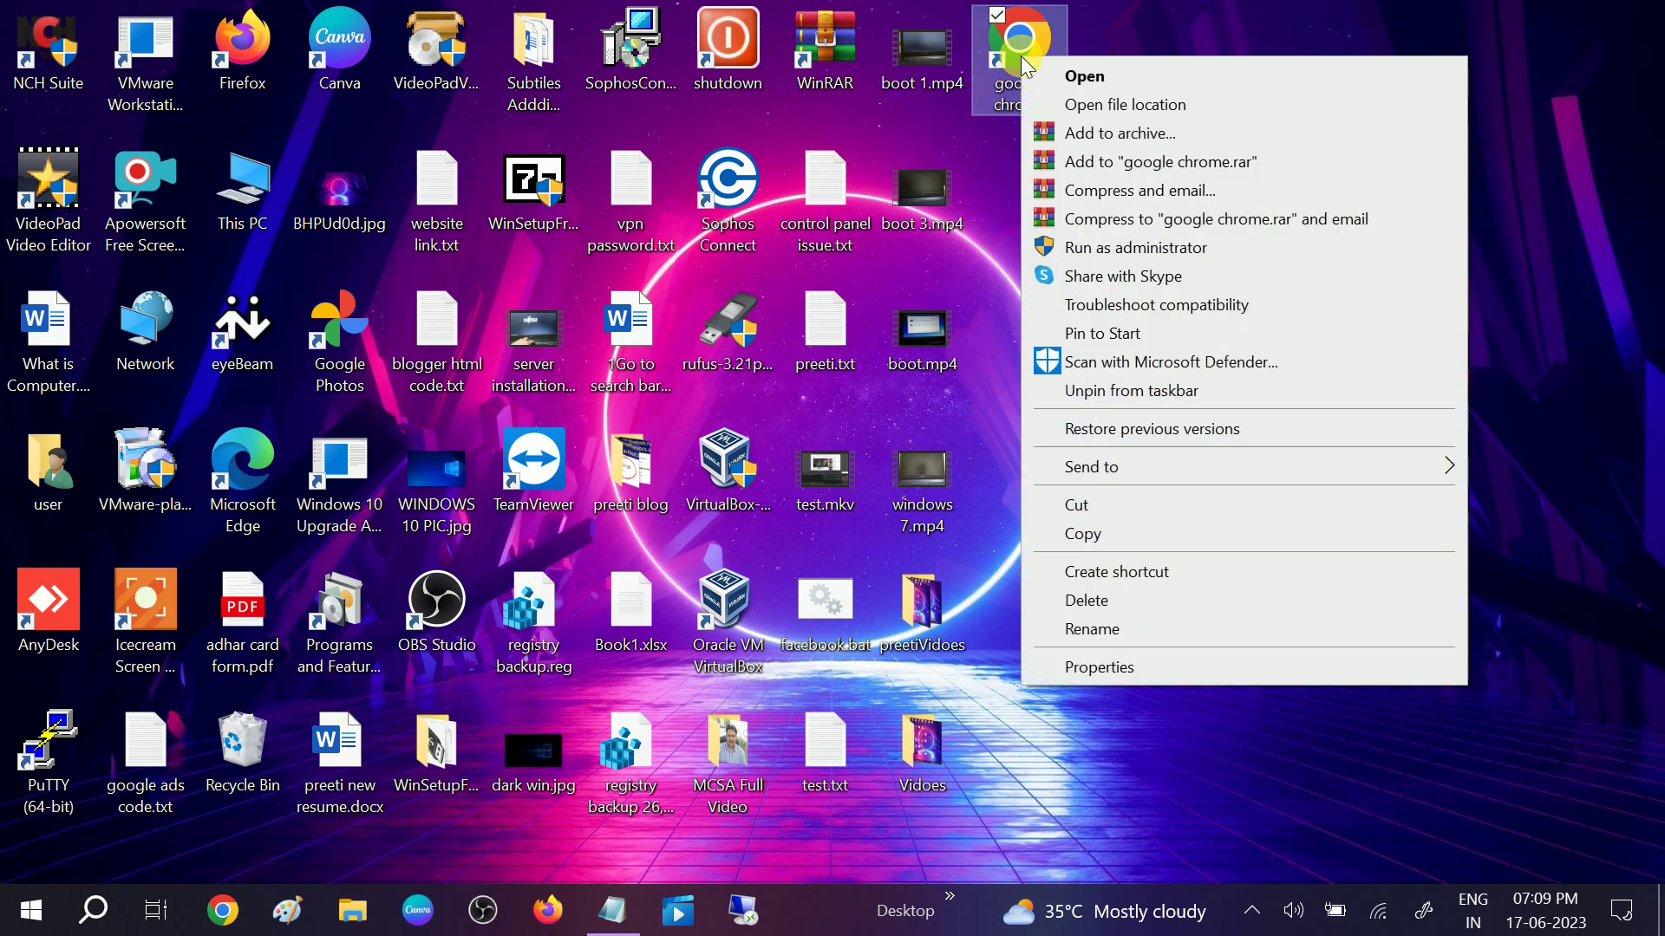
{"action": "left_click", "coordinate": [1100, 667]}
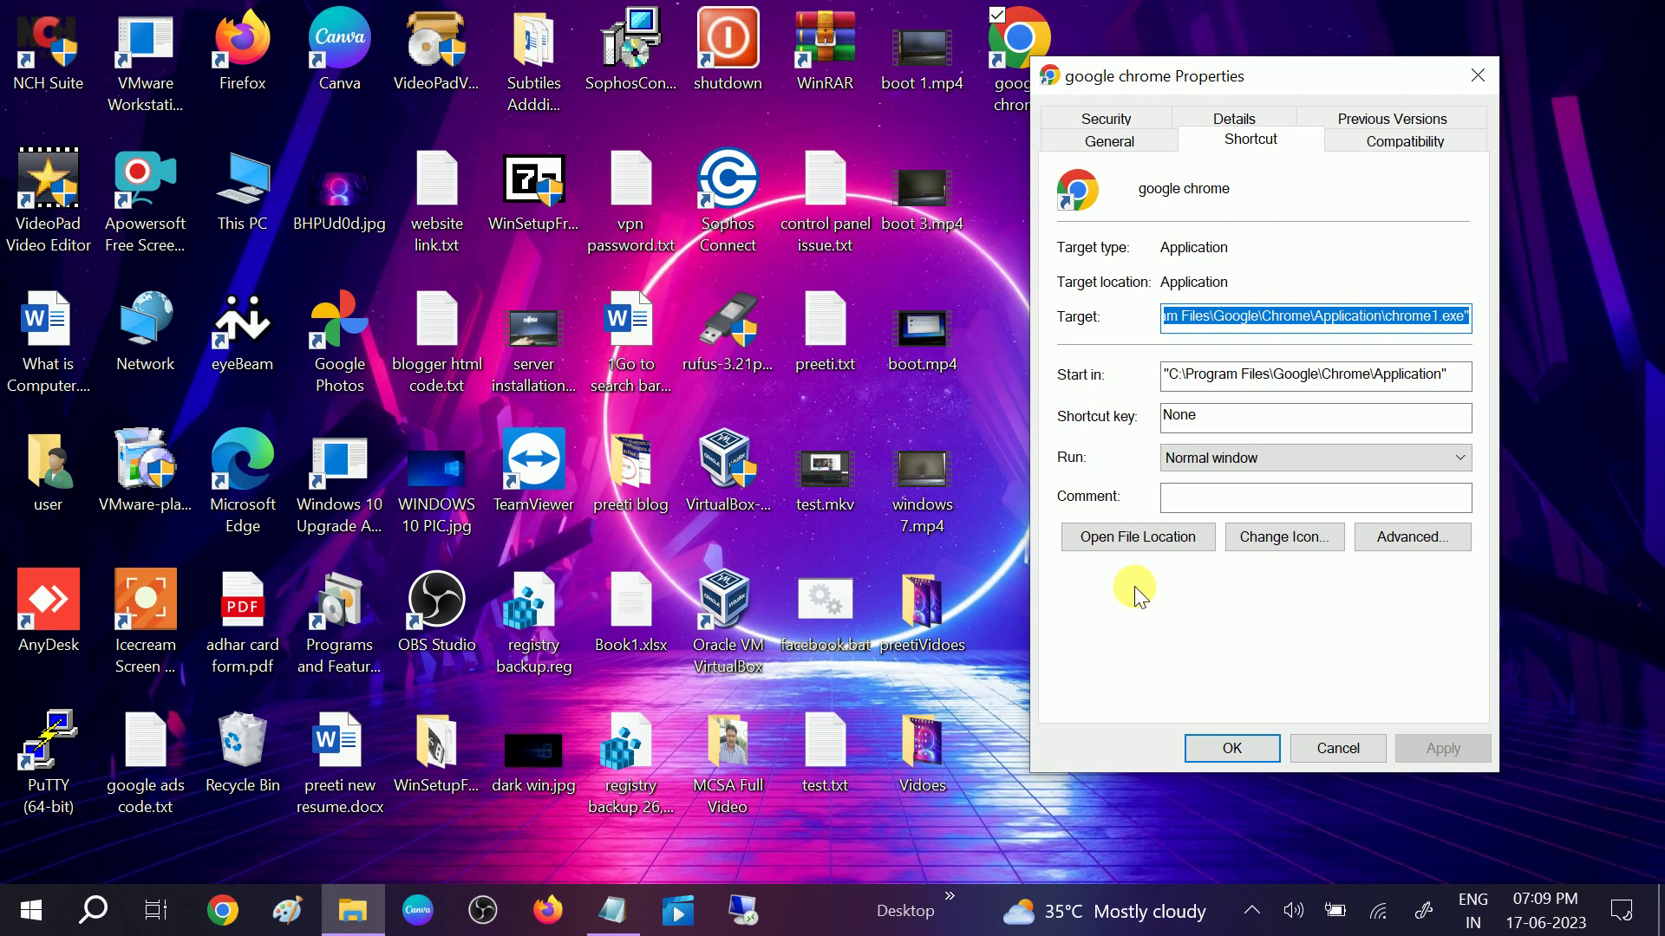
{"action": "left_click", "coordinate": [1151, 543]}
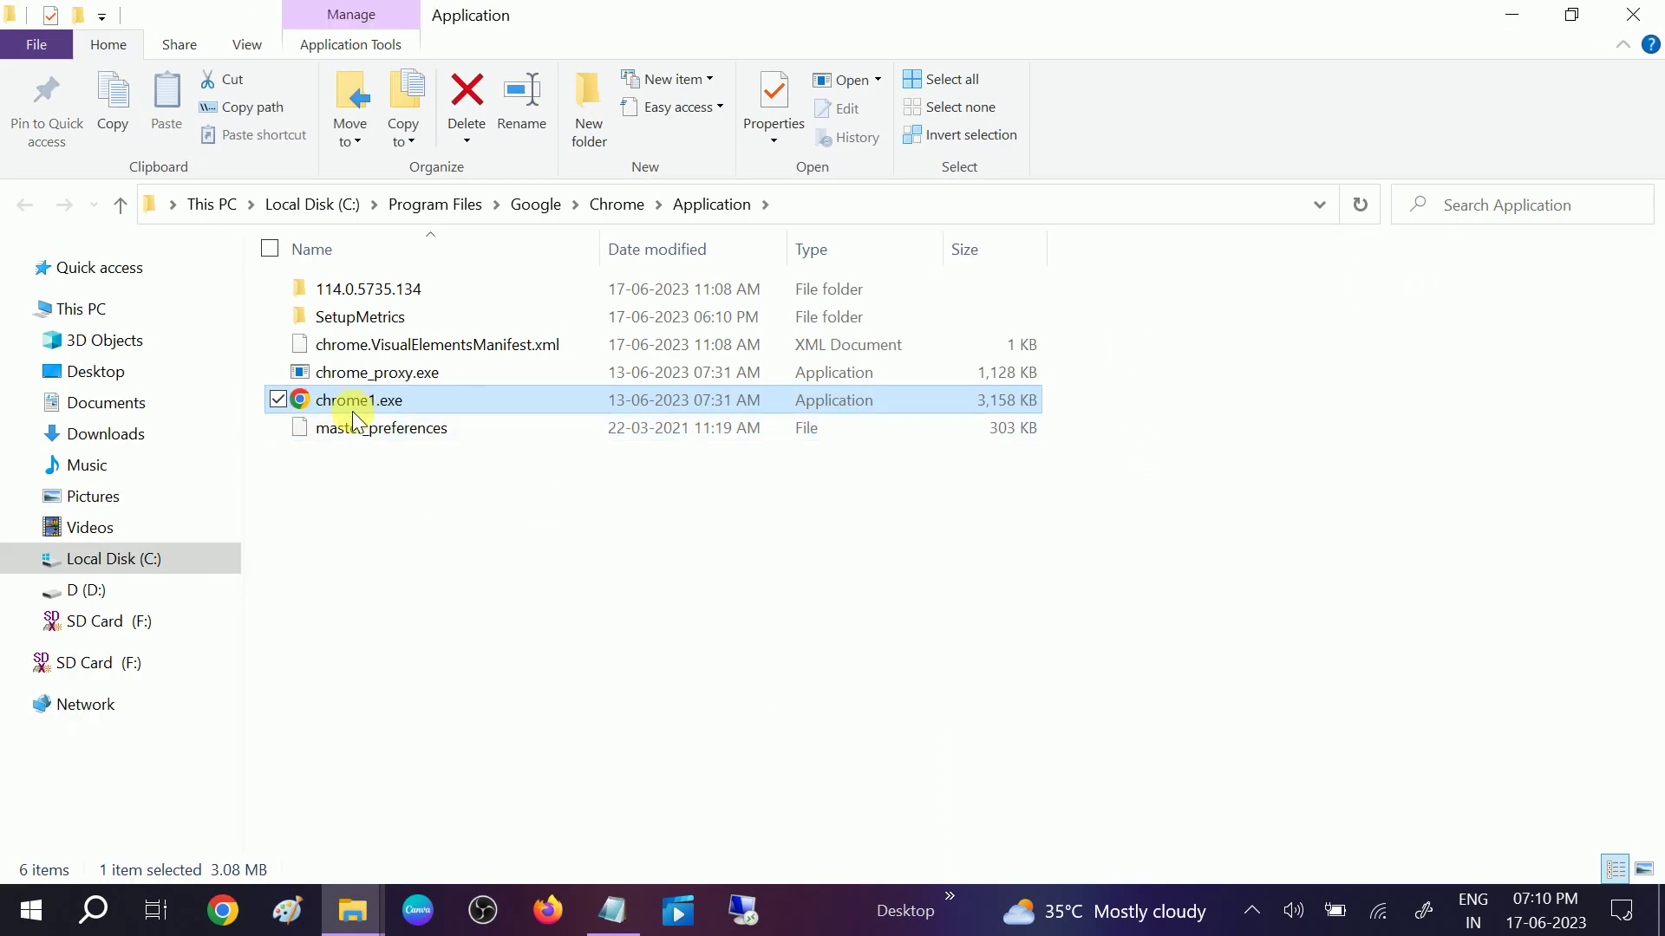
- Rename chrome1.exe to chrome2.exe
{"action": "mouse_move", "coordinate": [342, 414]}
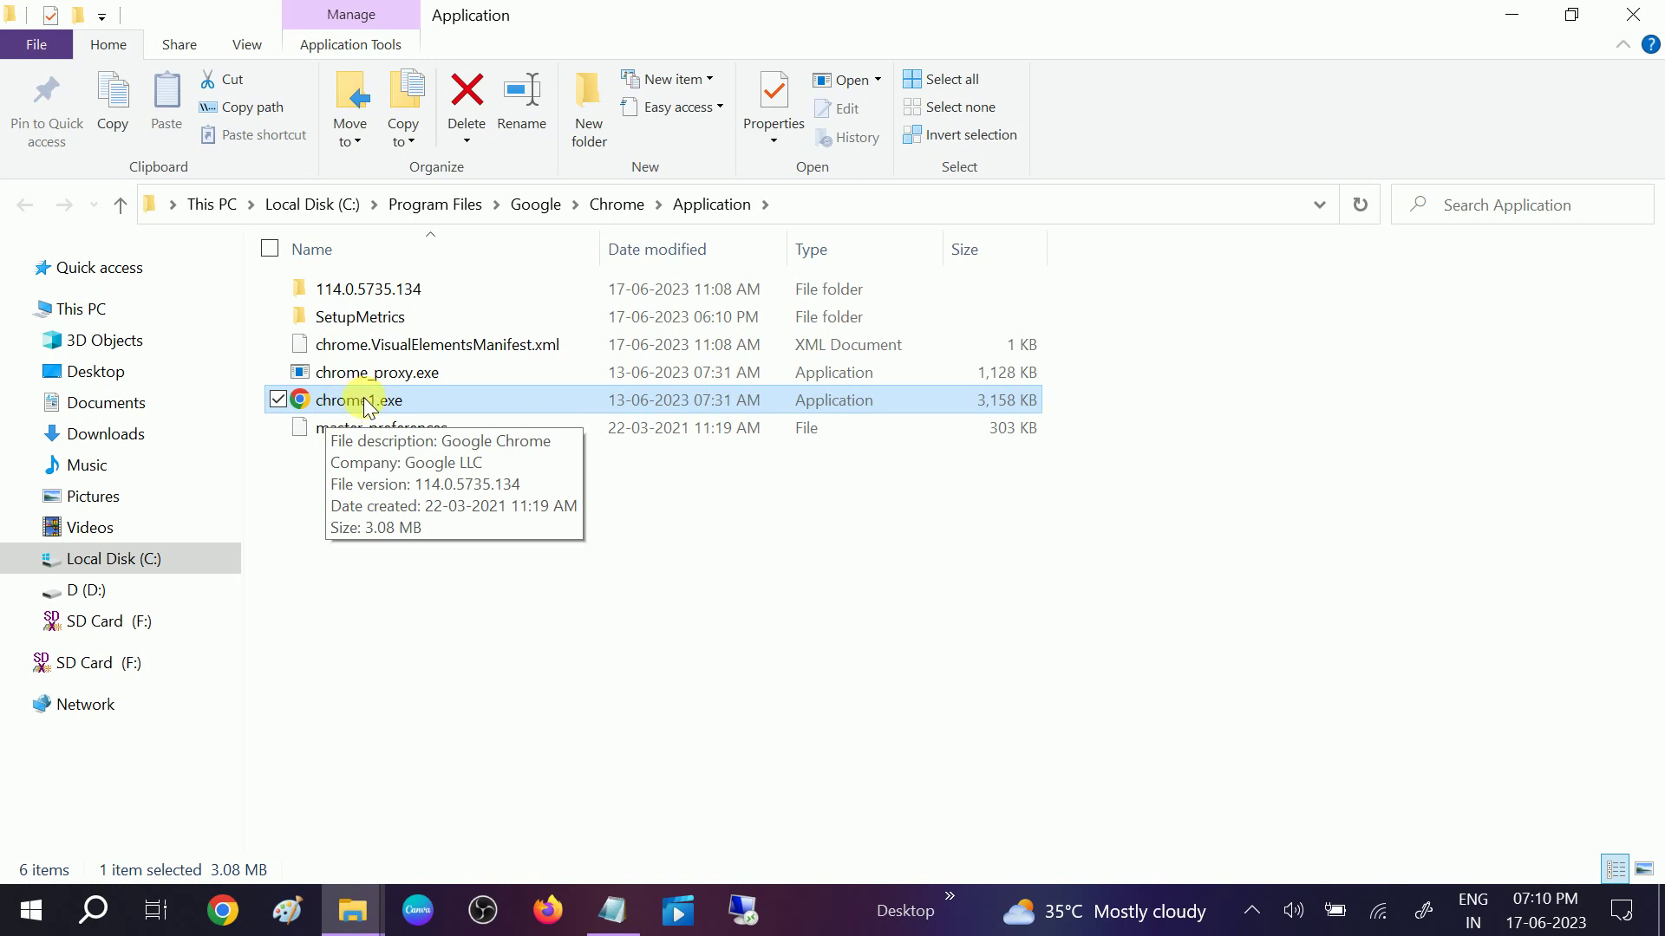
{"action": "right_click", "coordinate": [384, 418]}
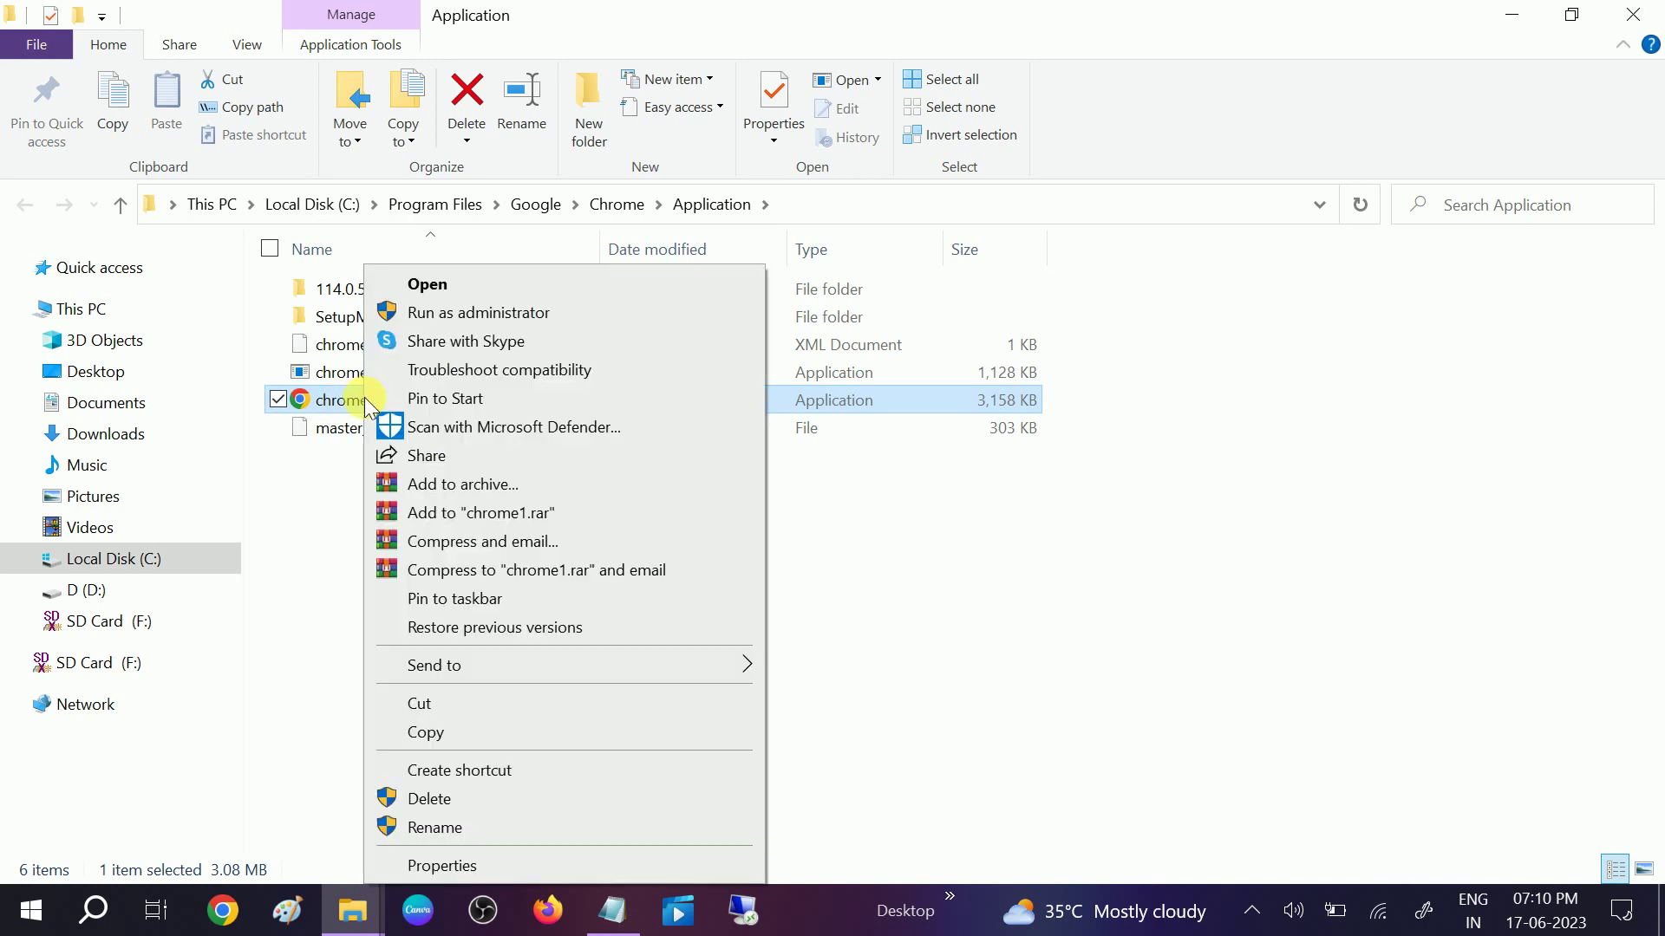
{"action": "left_click", "coordinate": [459, 831]}
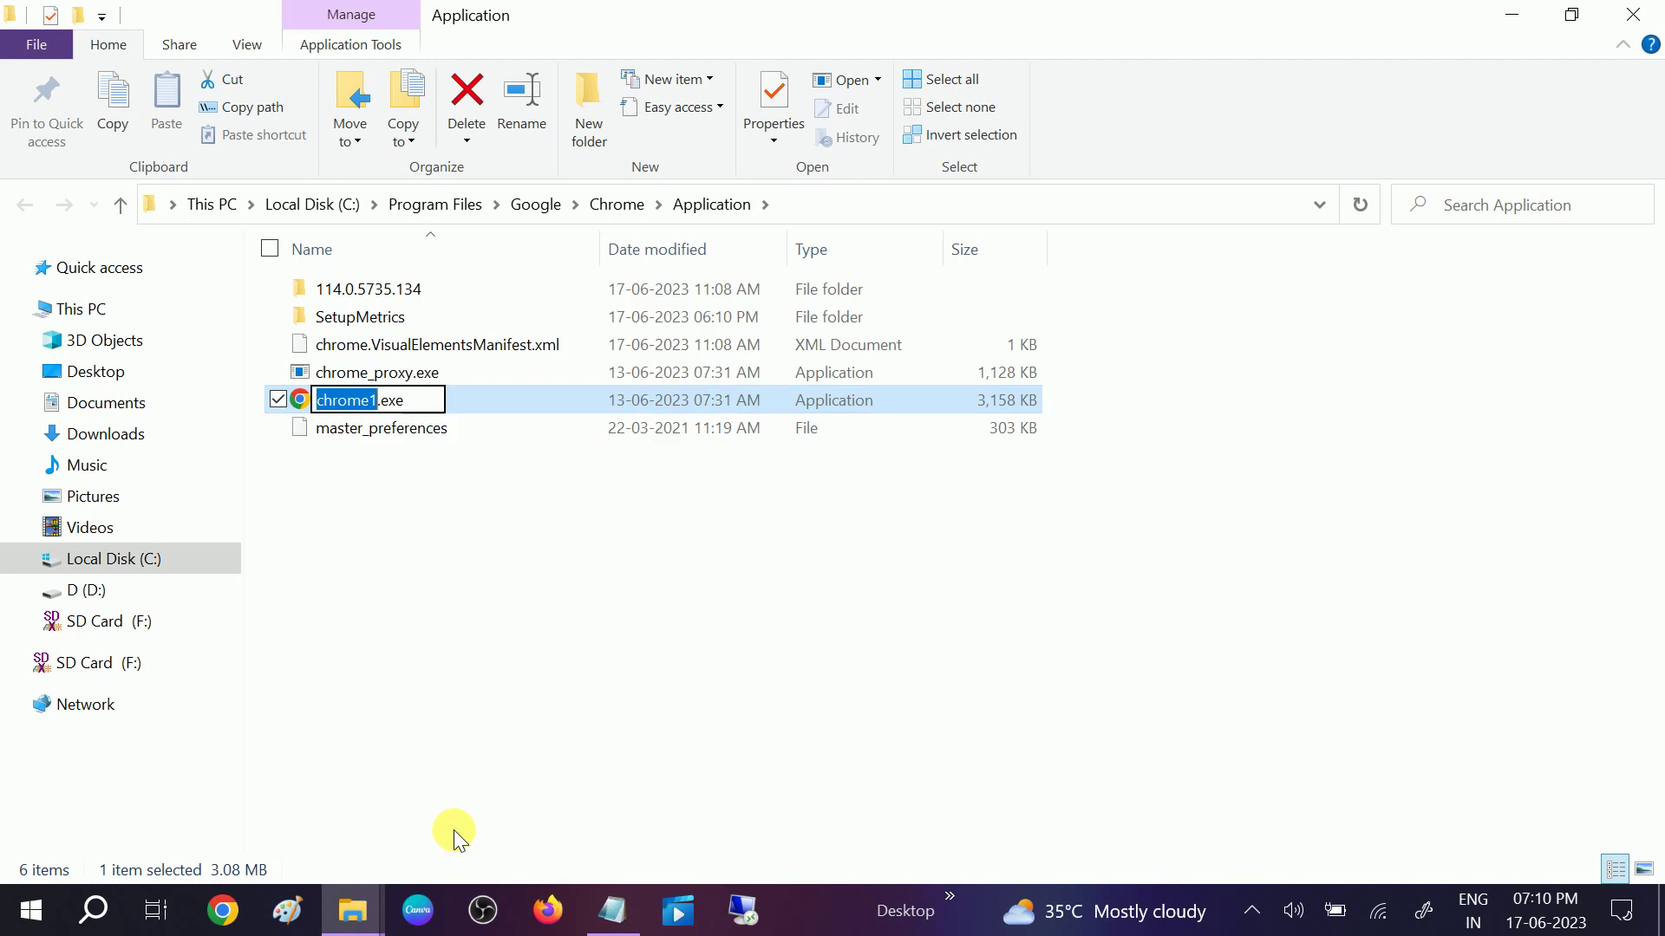
{"action": "key", "text": "Right"}
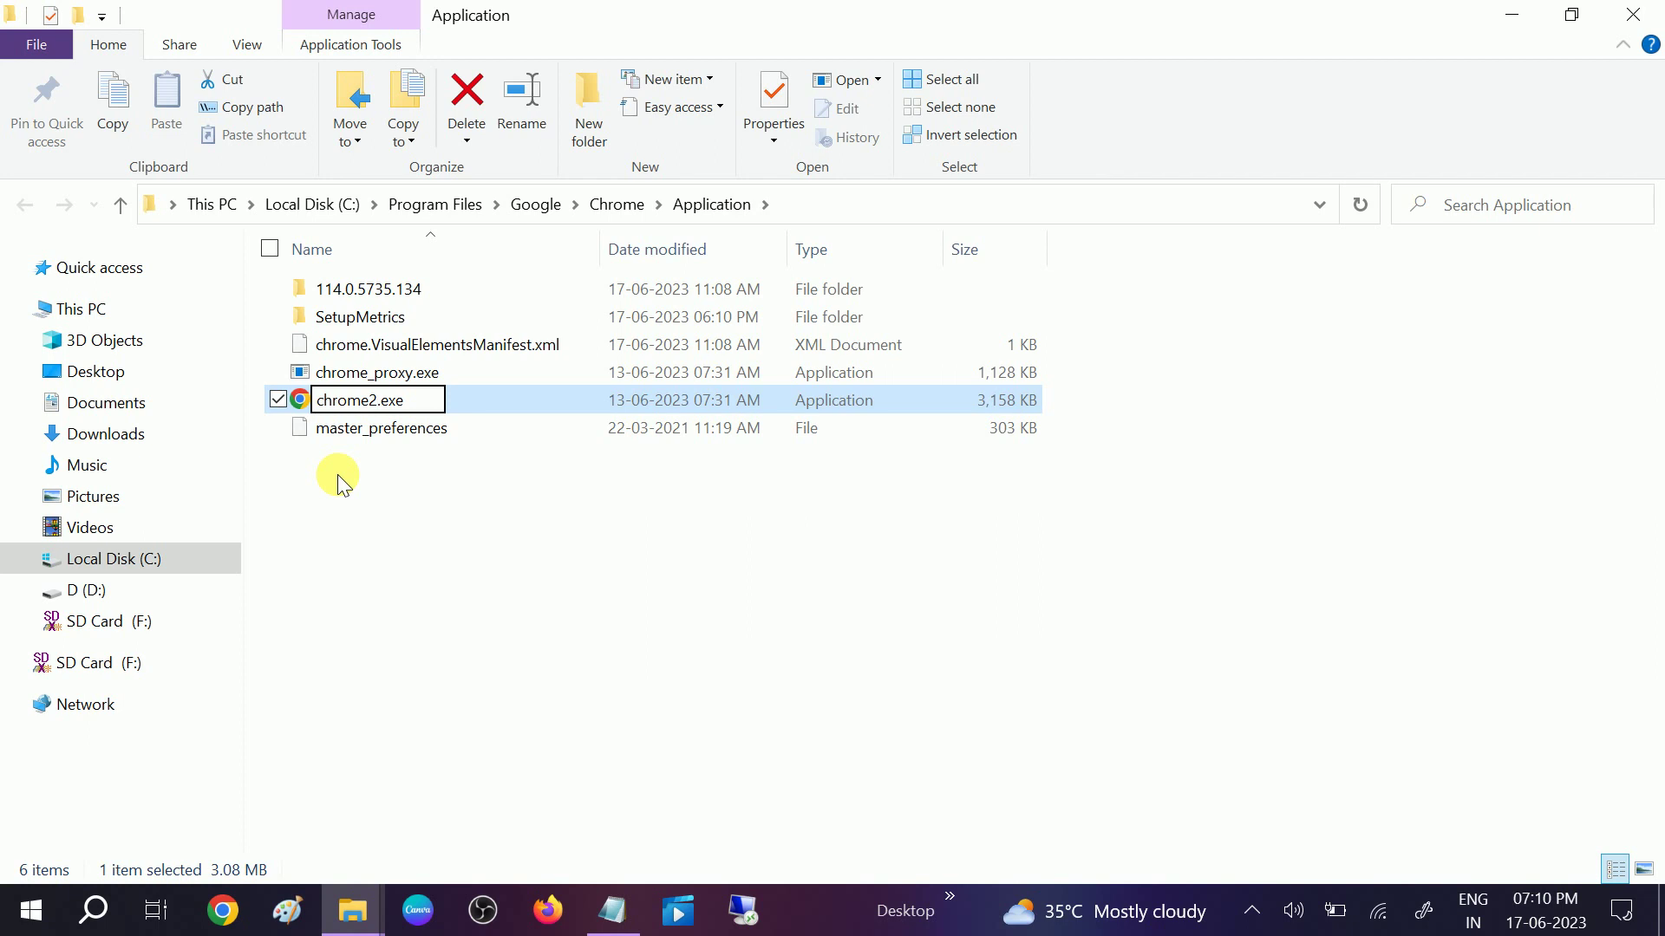
{"action": "key", "text": "Return"}
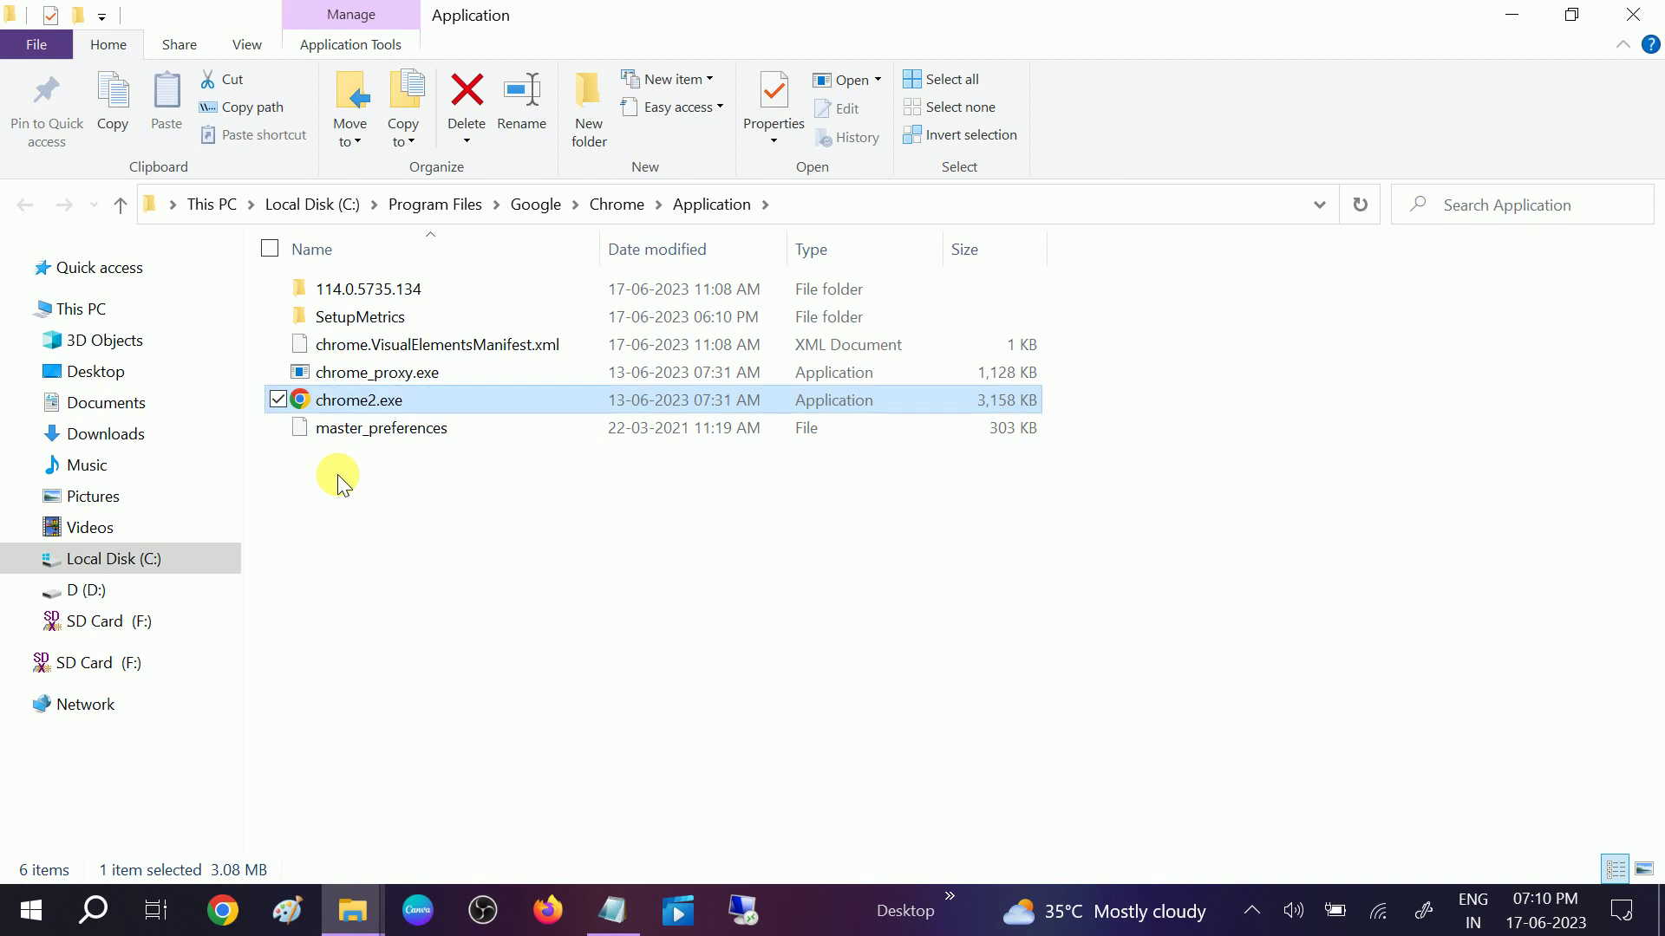
- Send chrome2.exe to the desktop as a shortcut
{"action": "right_click", "coordinate": [358, 401]}
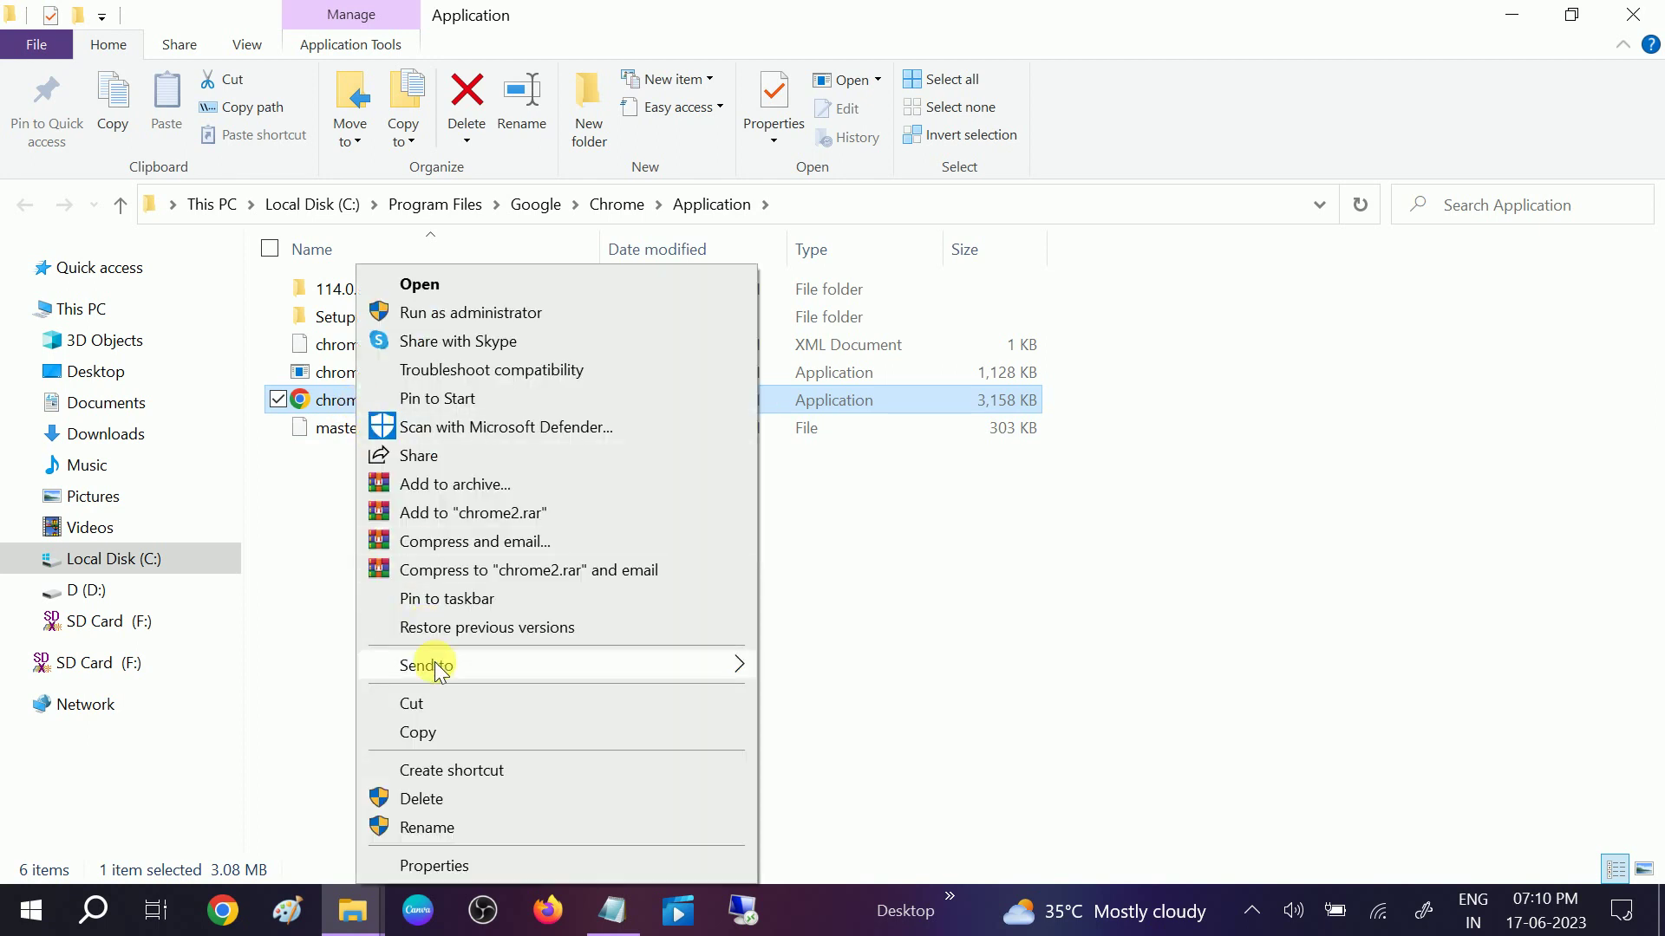
{"action": "mouse_move", "coordinate": [445, 672]}
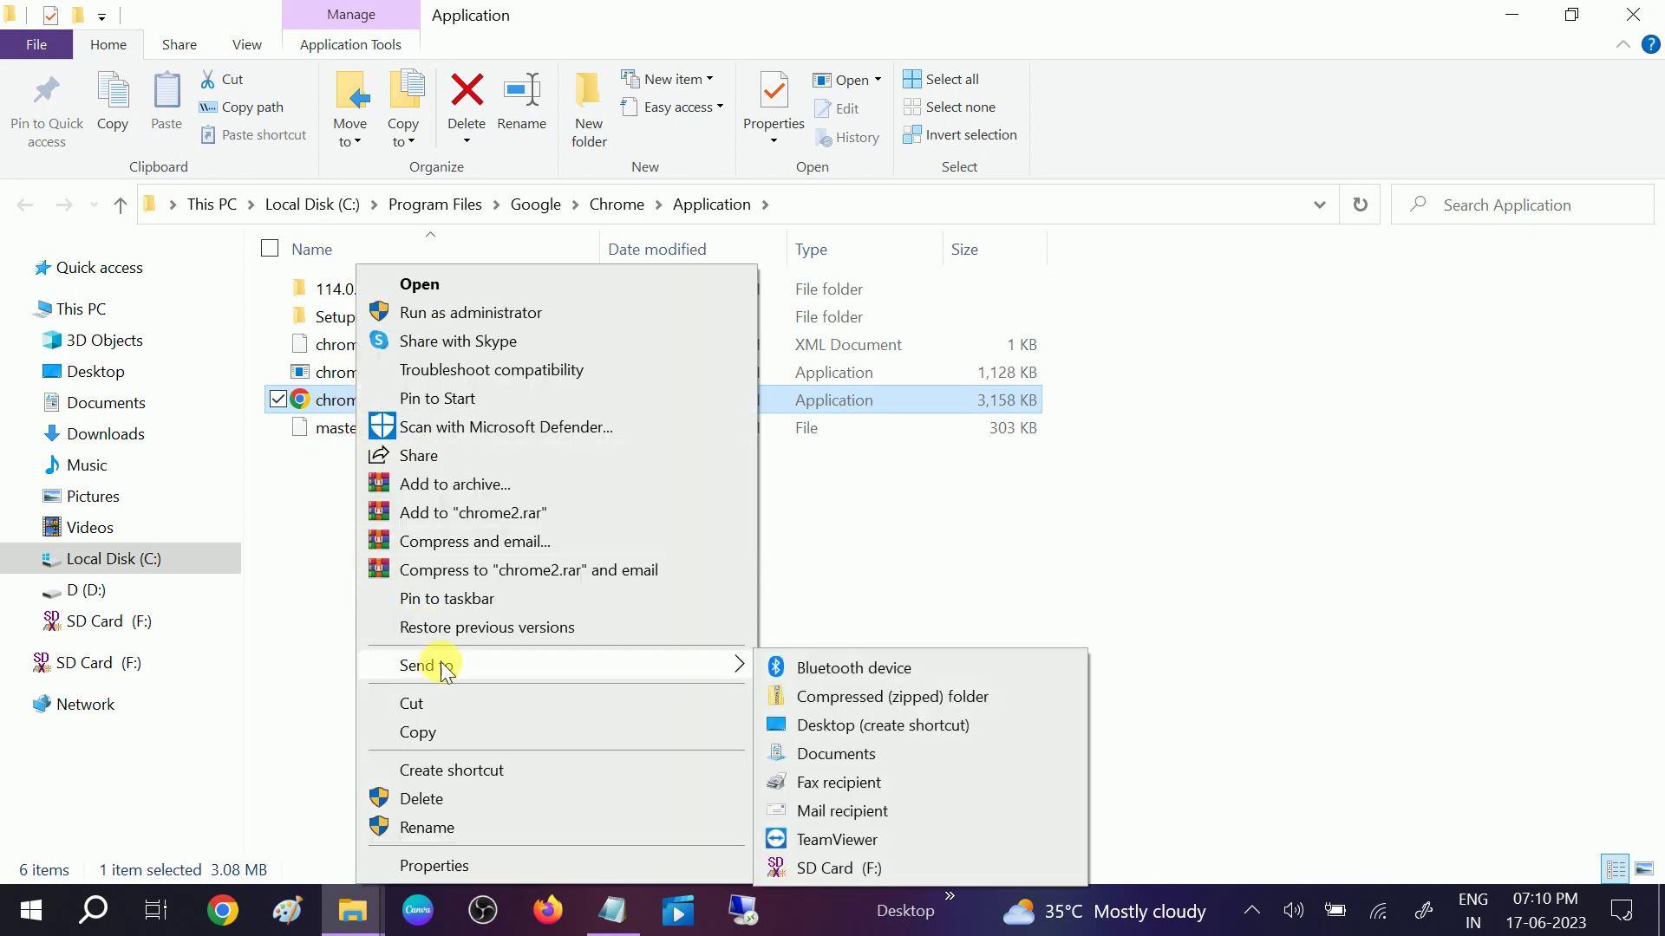
{"action": "left_click", "coordinate": [870, 726]}
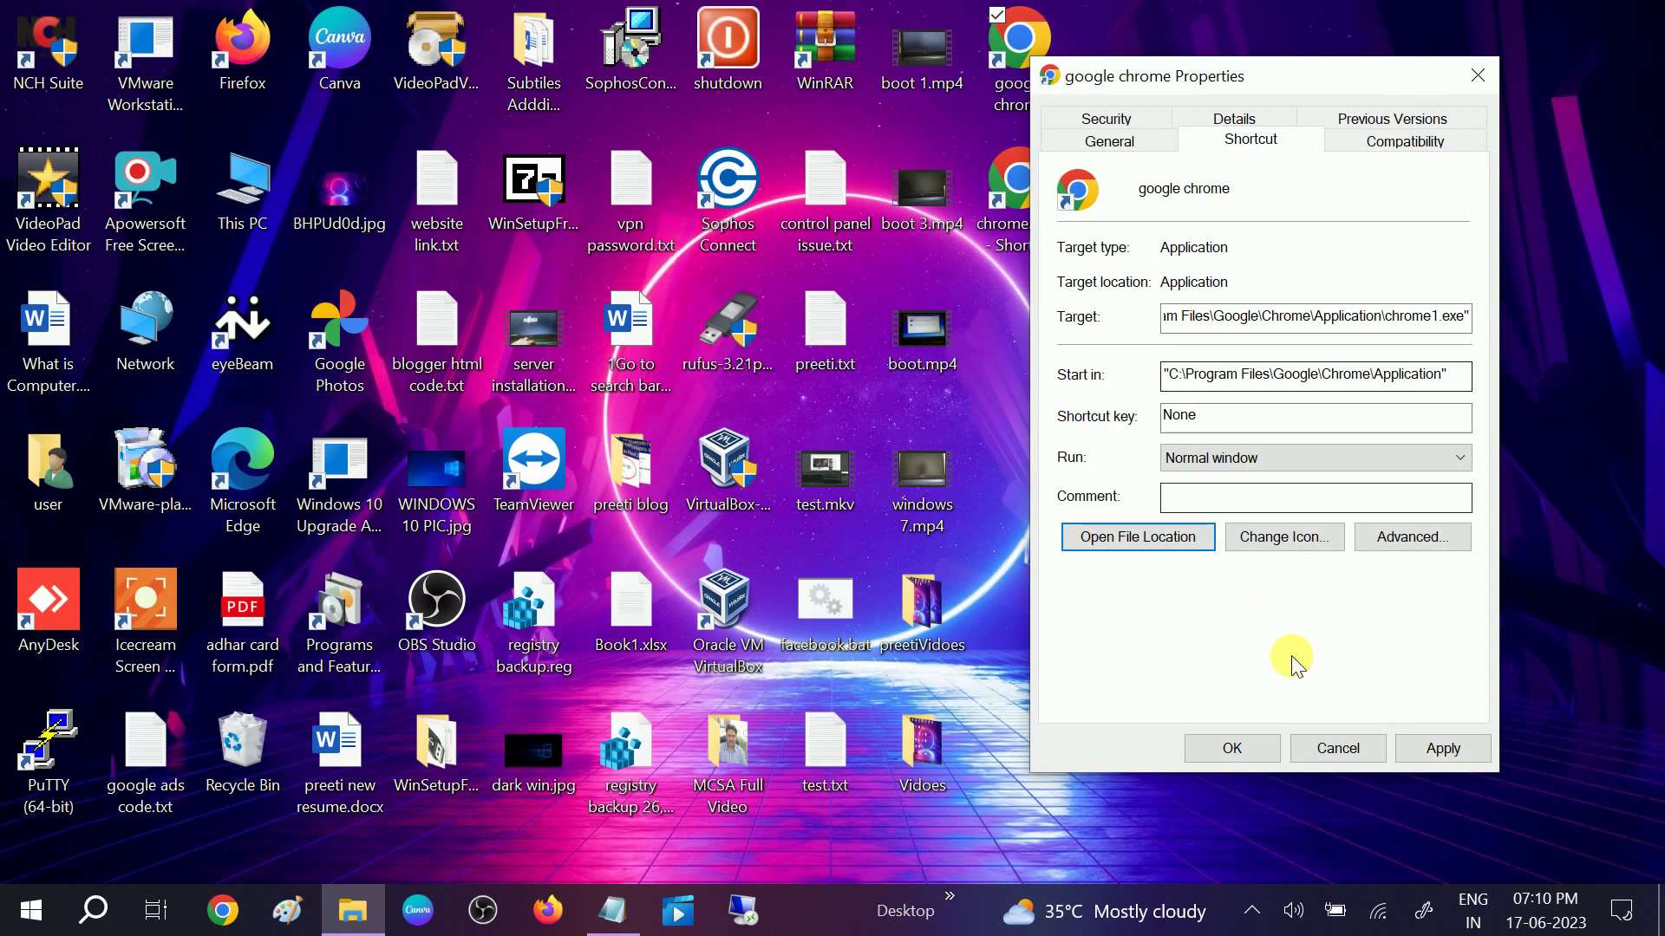
- Dismiss the old shortcut's Properties, acknowledging the invalid target error and cancelling
{"action": "left_click", "coordinate": [1229, 747]}
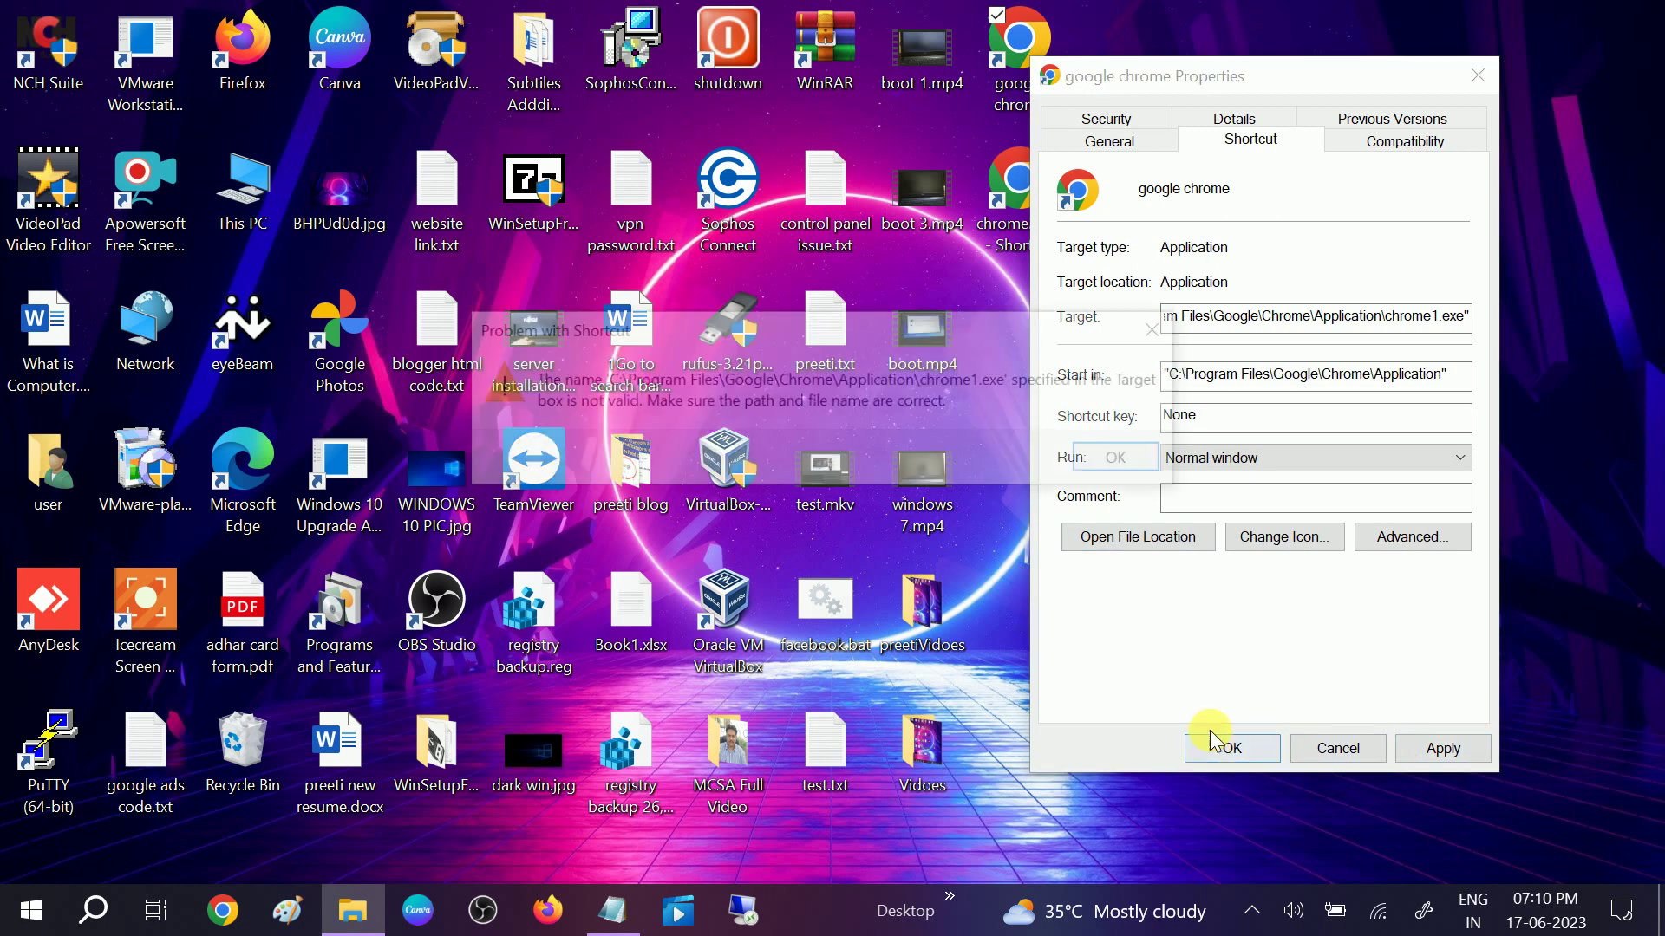
{"action": "left_click", "coordinate": [1132, 464]}
{"action": "left_click", "coordinate": [1330, 745]}
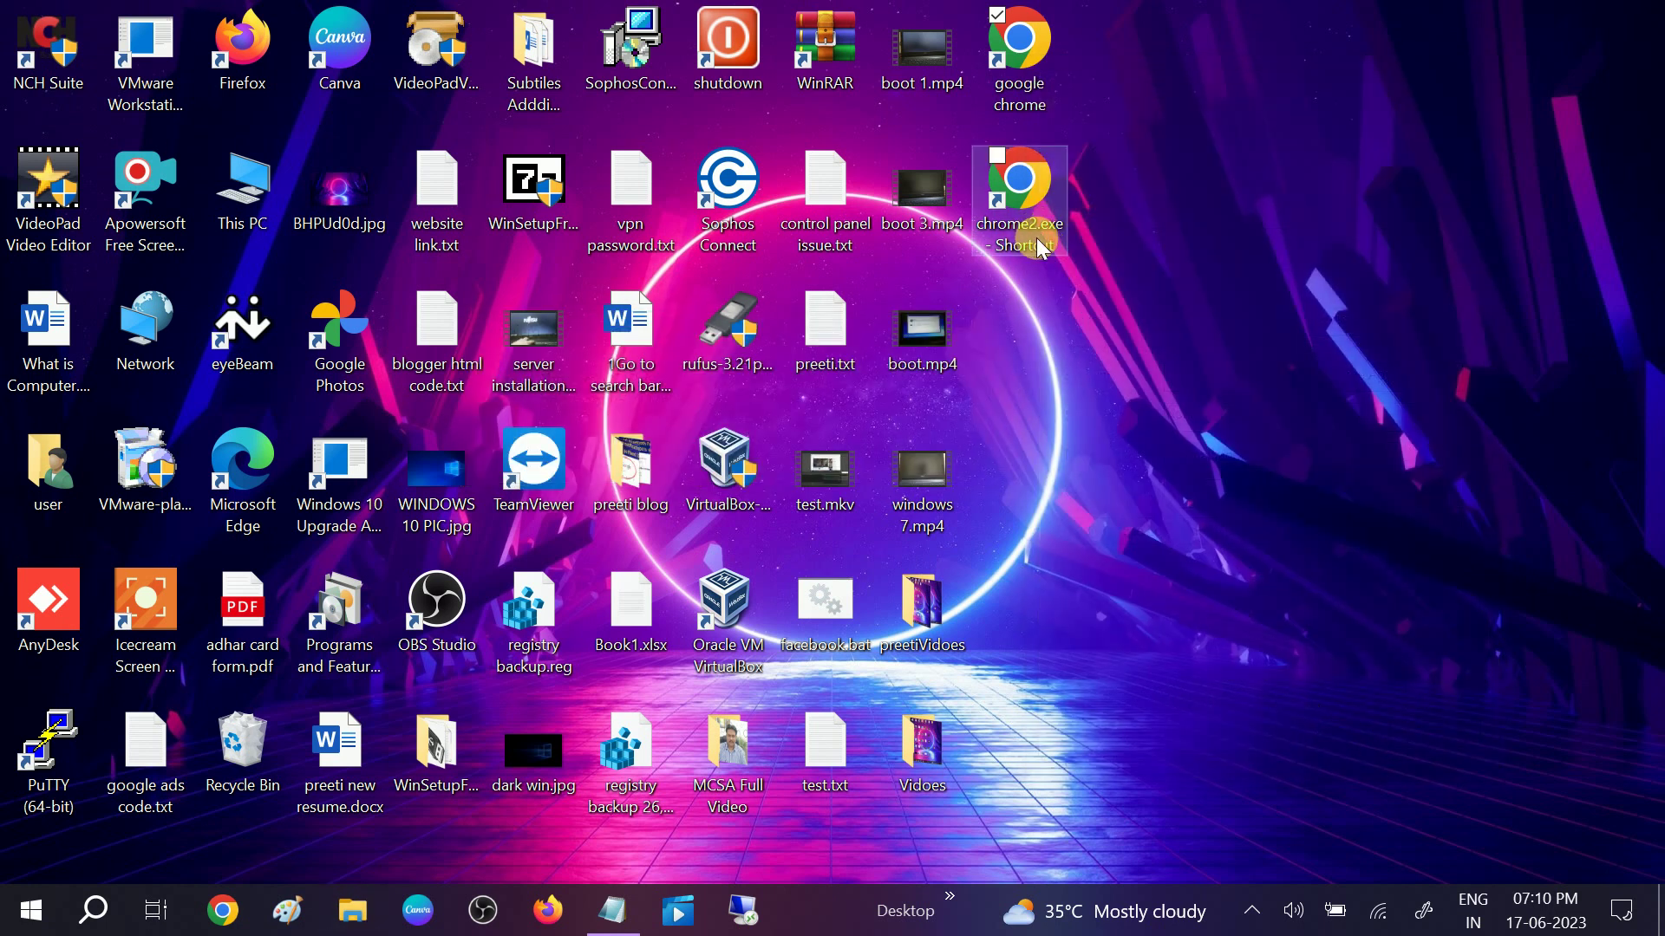
- Delete the old google chrome desktop shortcut
{"action": "left_click", "coordinate": [1030, 70]}
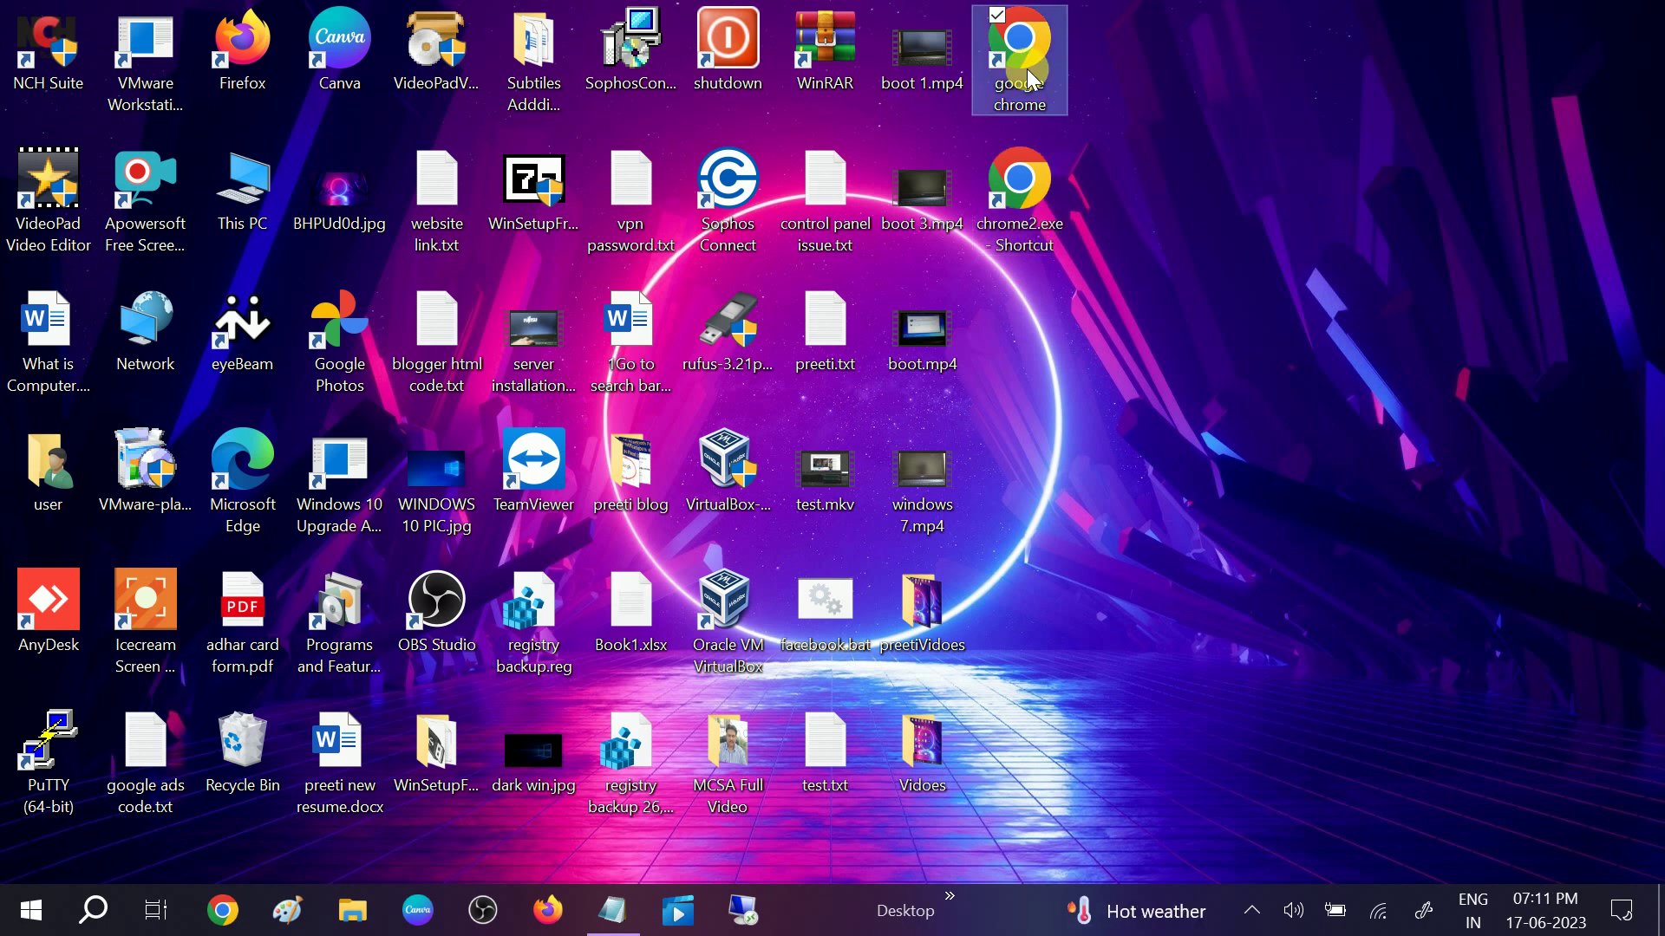
{"action": "key", "text": "Delete"}
{"action": "key", "text": "Return"}
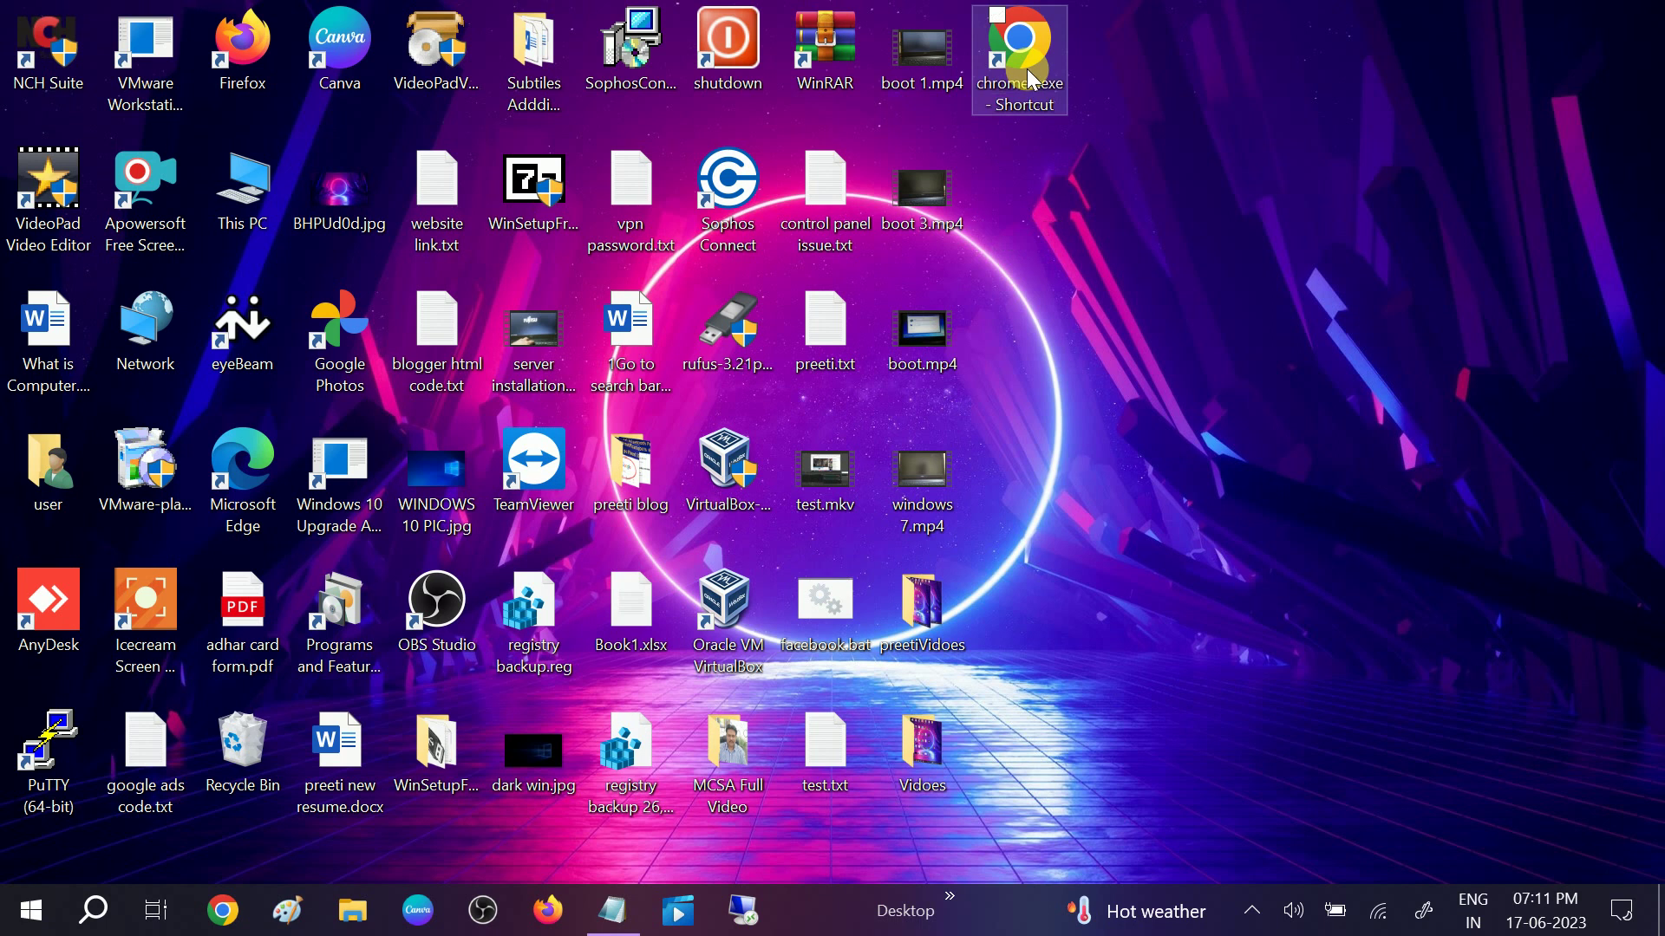
- Rename chrome2.exe - Shortcut to 'google chrome'
{"action": "double_click", "coordinate": [1025, 85]}
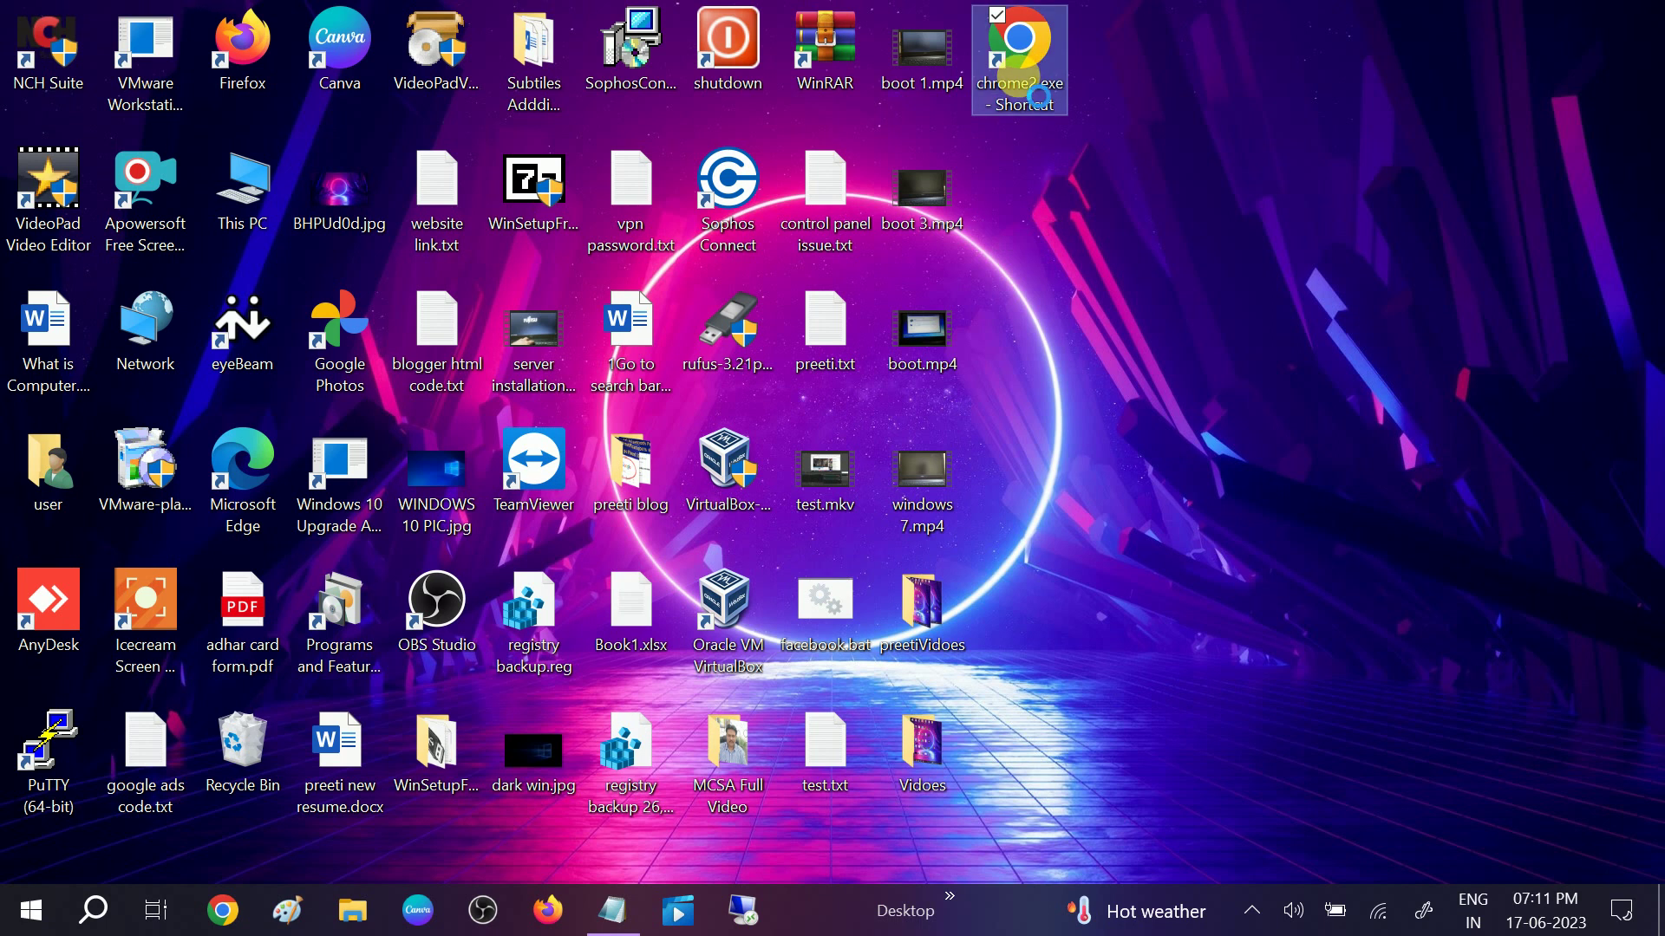
{"action": "right_click", "coordinate": [1020, 76]}
{"action": "left_click", "coordinate": [1094, 650]}
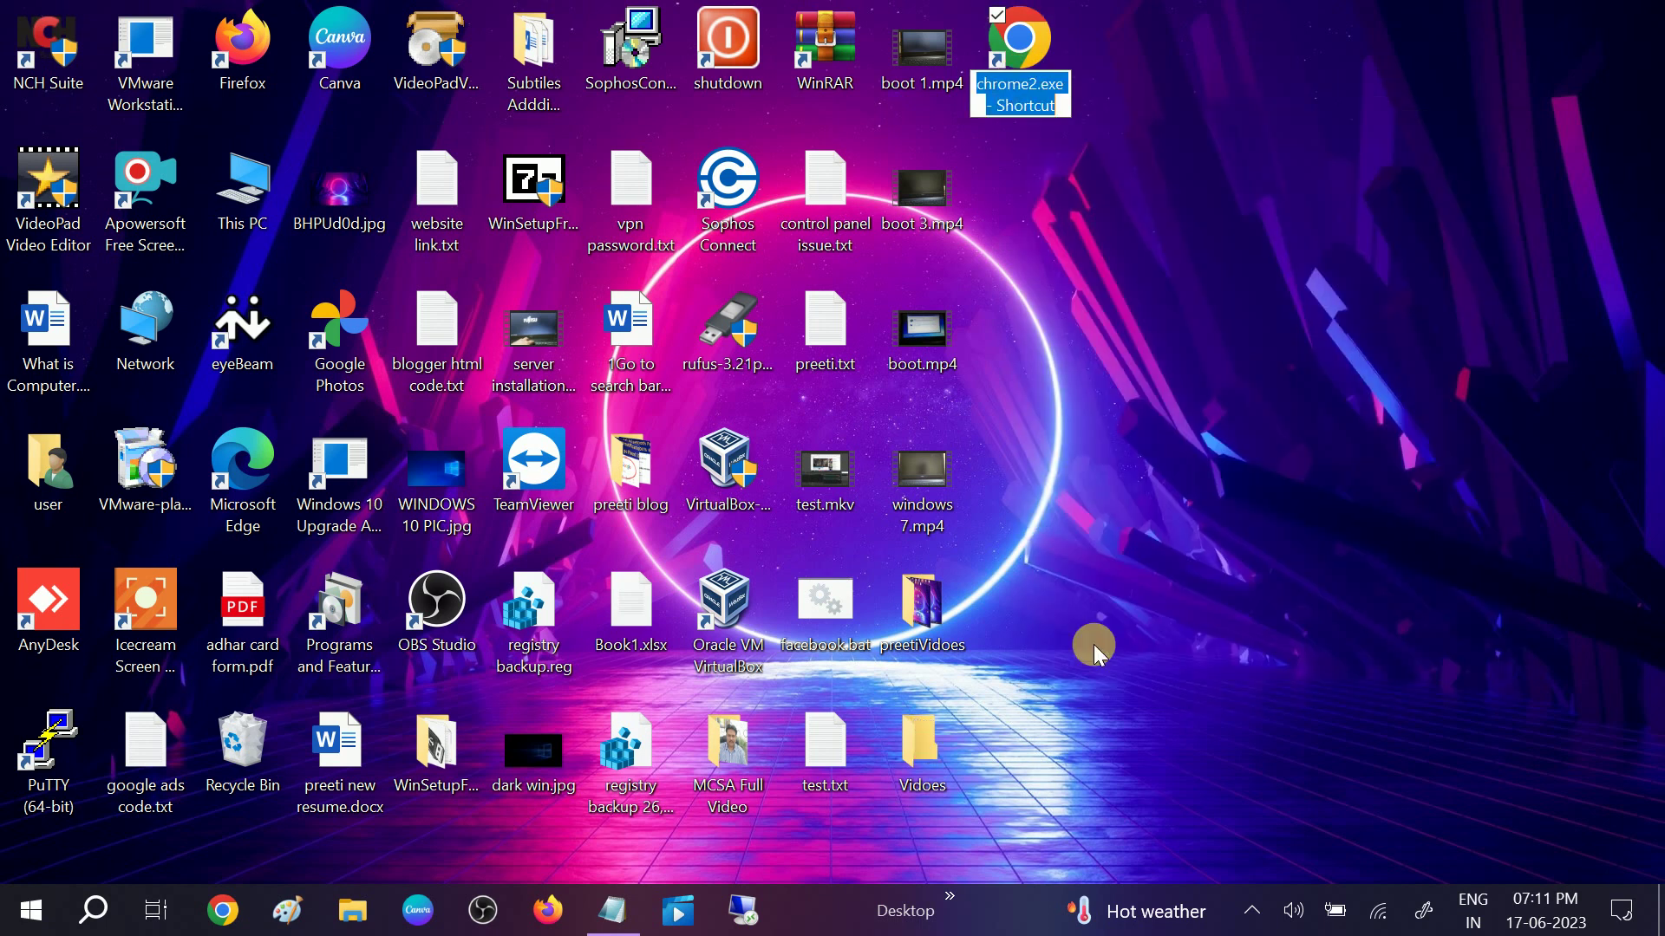
{"action": "key", "text": "End"}
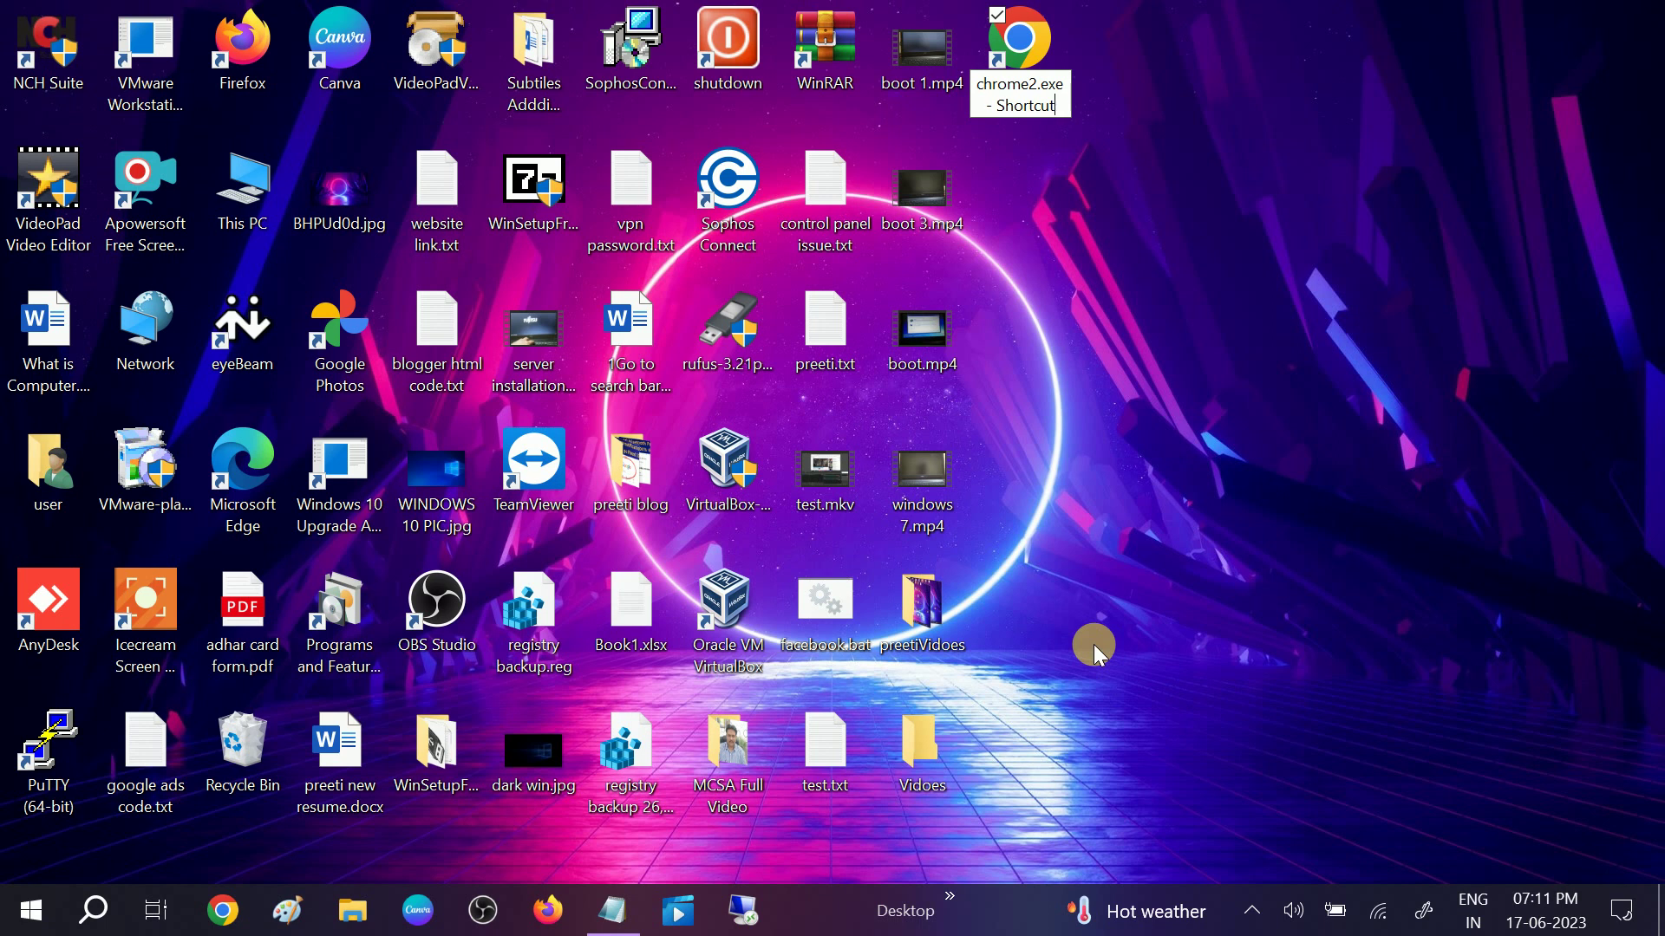
{"action": "key", "text": "BackSpace"}
{"action": "key", "text": "BackSpace"}
{"action": "key", "text": "BackSpace"}
{"action": "key", "text": "BackSpace"}
{"action": "key", "text": "BackSpace"}
{"action": "key", "text": "BackSpace"}
{"action": "key", "text": "BackSpace"}
{"action": "key", "text": "BackSpace"}
{"action": "key", "text": "BackSpace"}
{"action": "key", "text": "BackSpace"}
{"action": "key", "text": "BackSpace"}
{"action": "key", "text": "BackSpace"}
{"action": "key", "text": "BackSpace"}
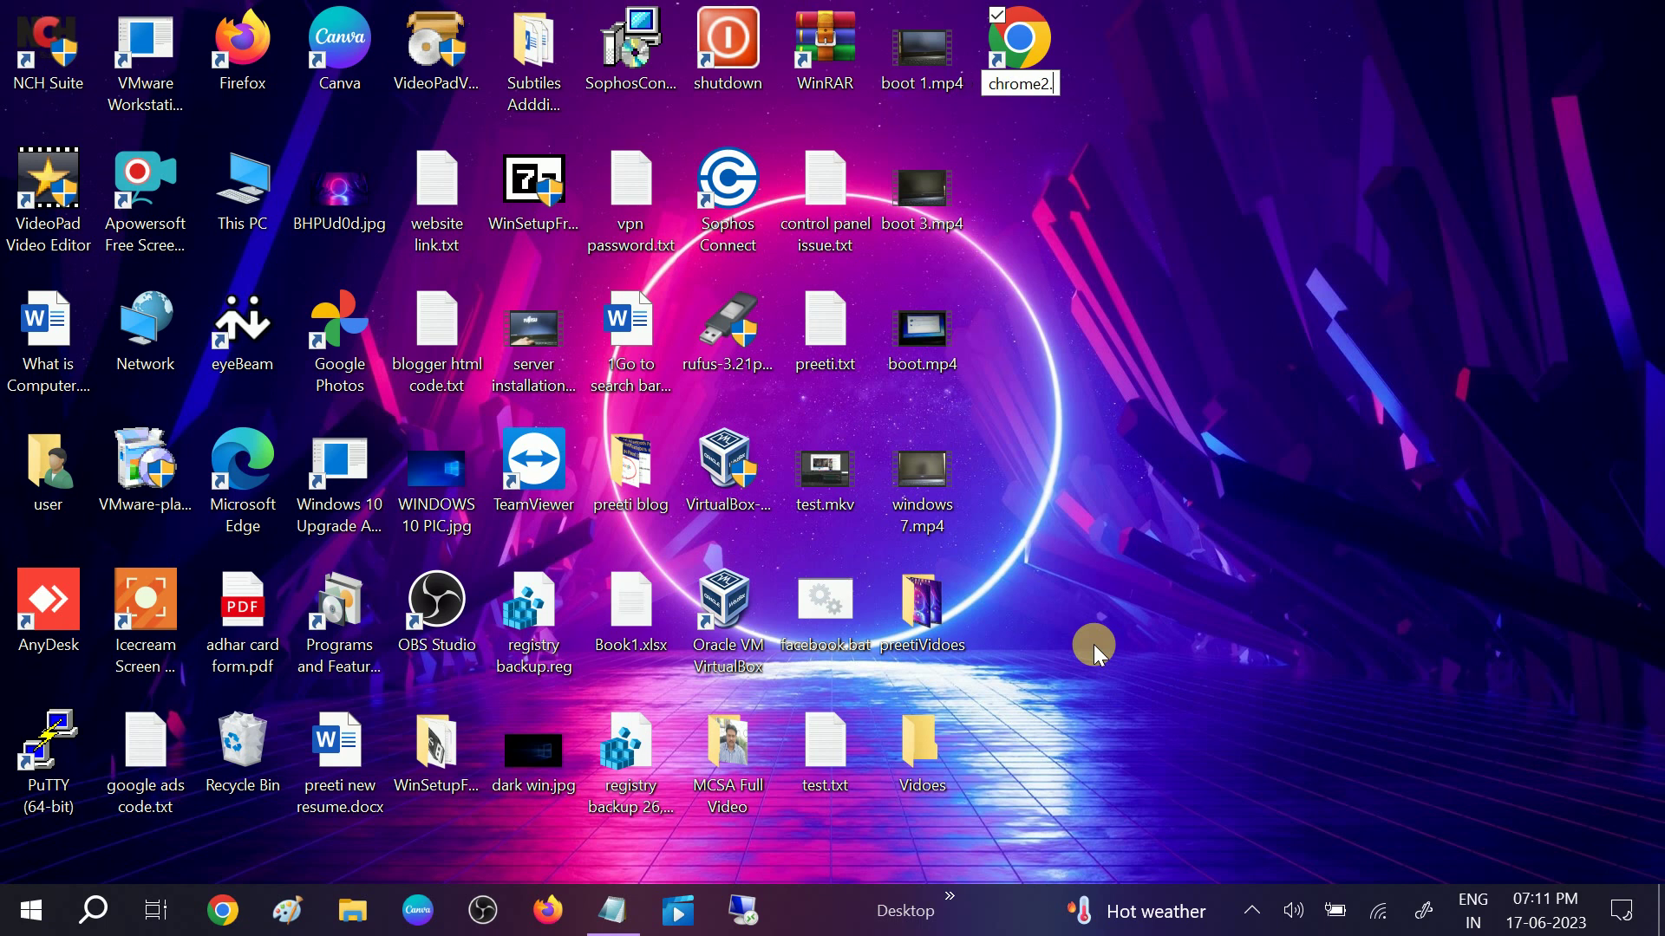
{"action": "key", "text": "BackSpace"}
{"action": "type", "text": "google"}
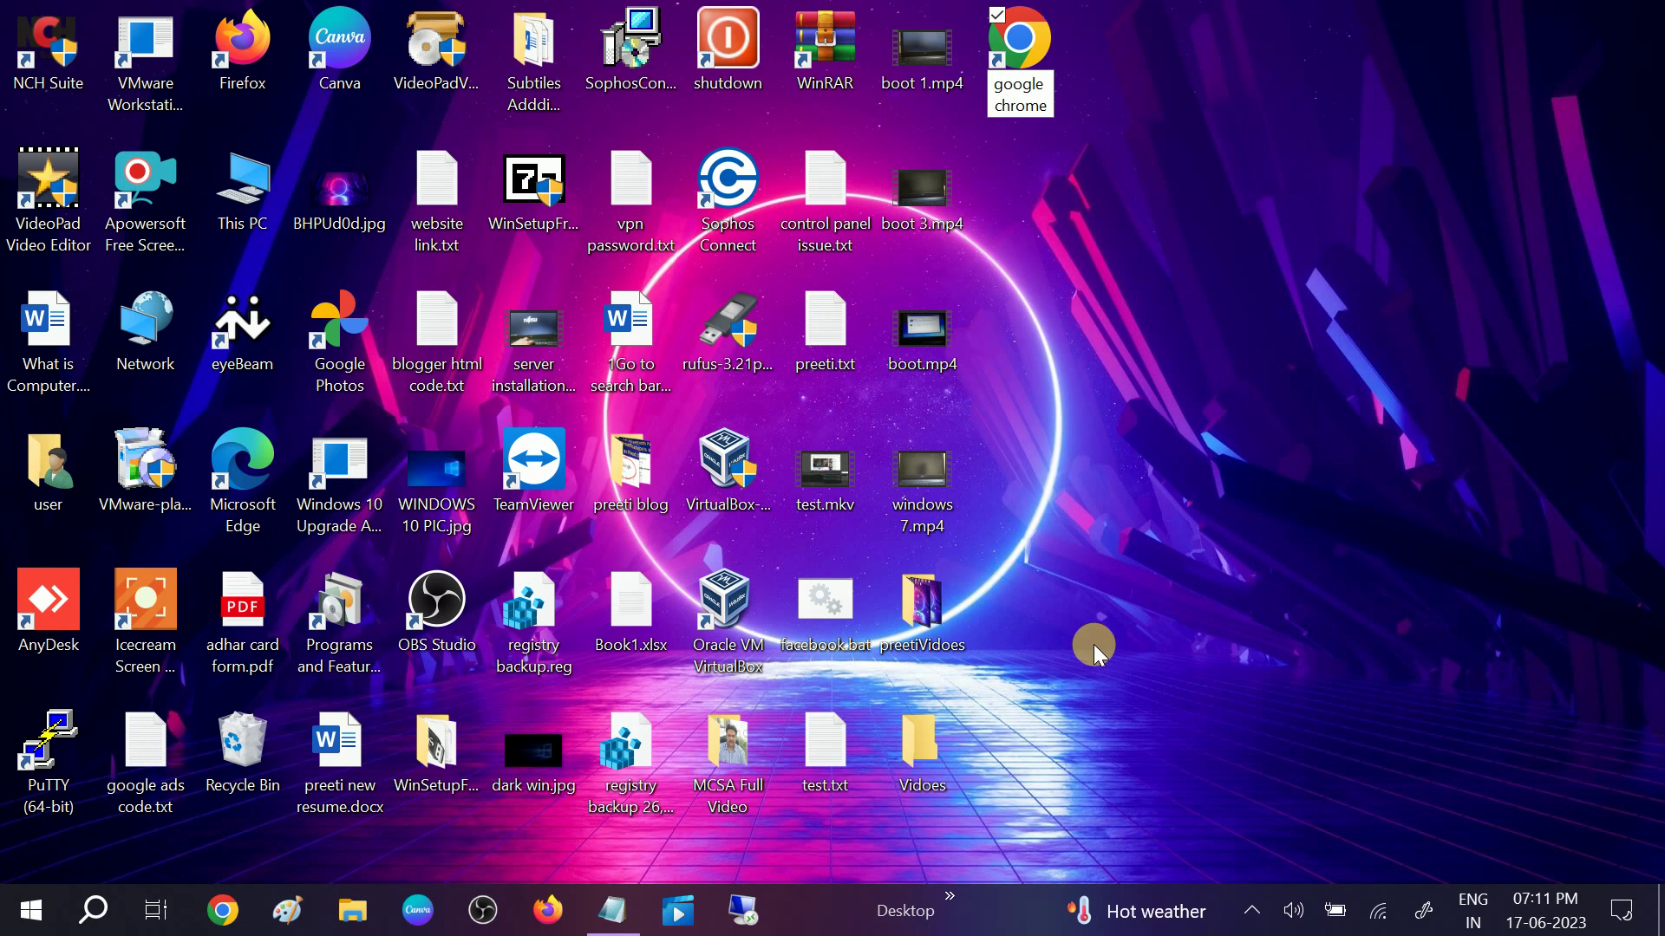
{"action": "key", "text": "Return"}
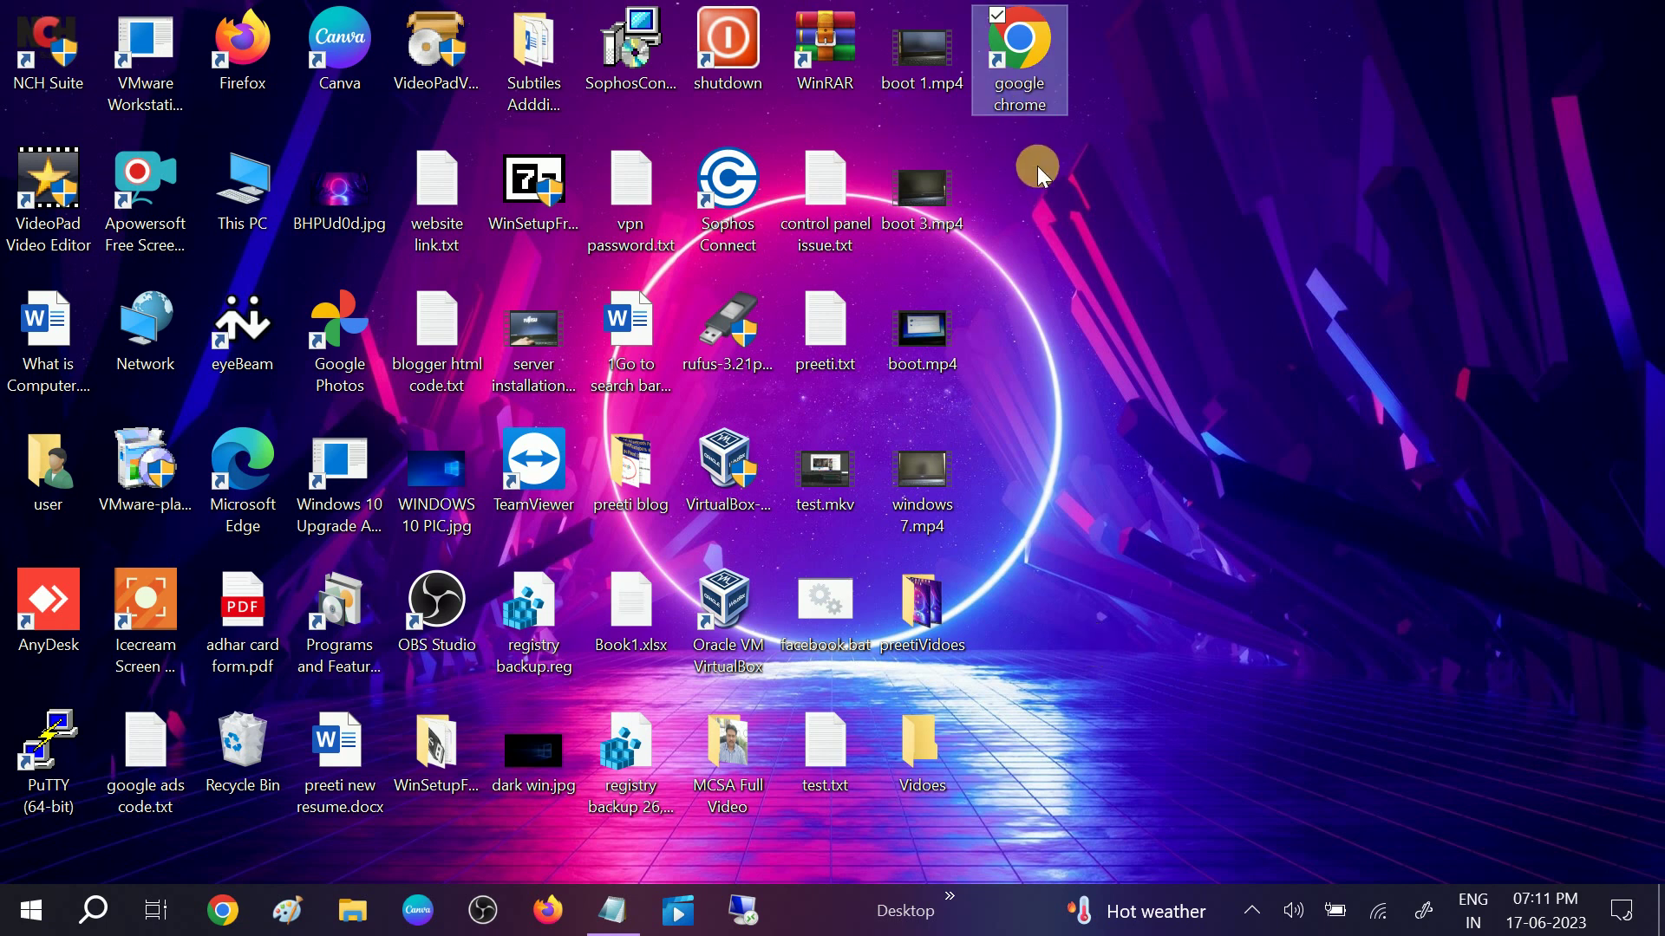
{"action": "double_click", "coordinate": [1023, 78]}
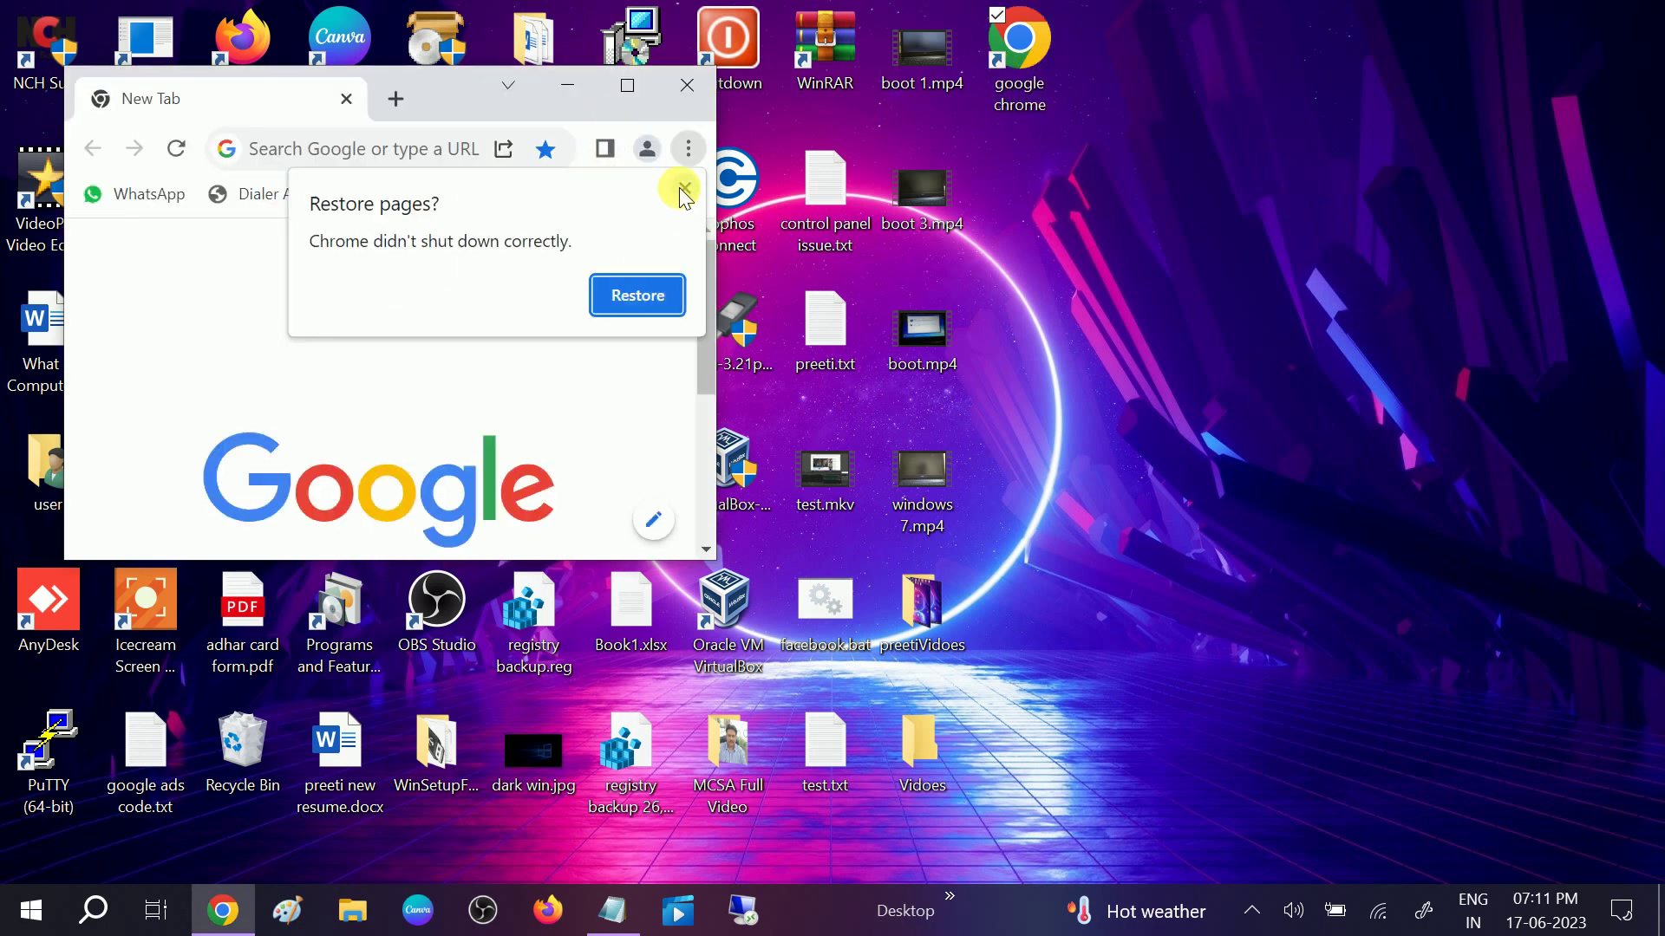
{"action": "left_click", "coordinate": [627, 85]}
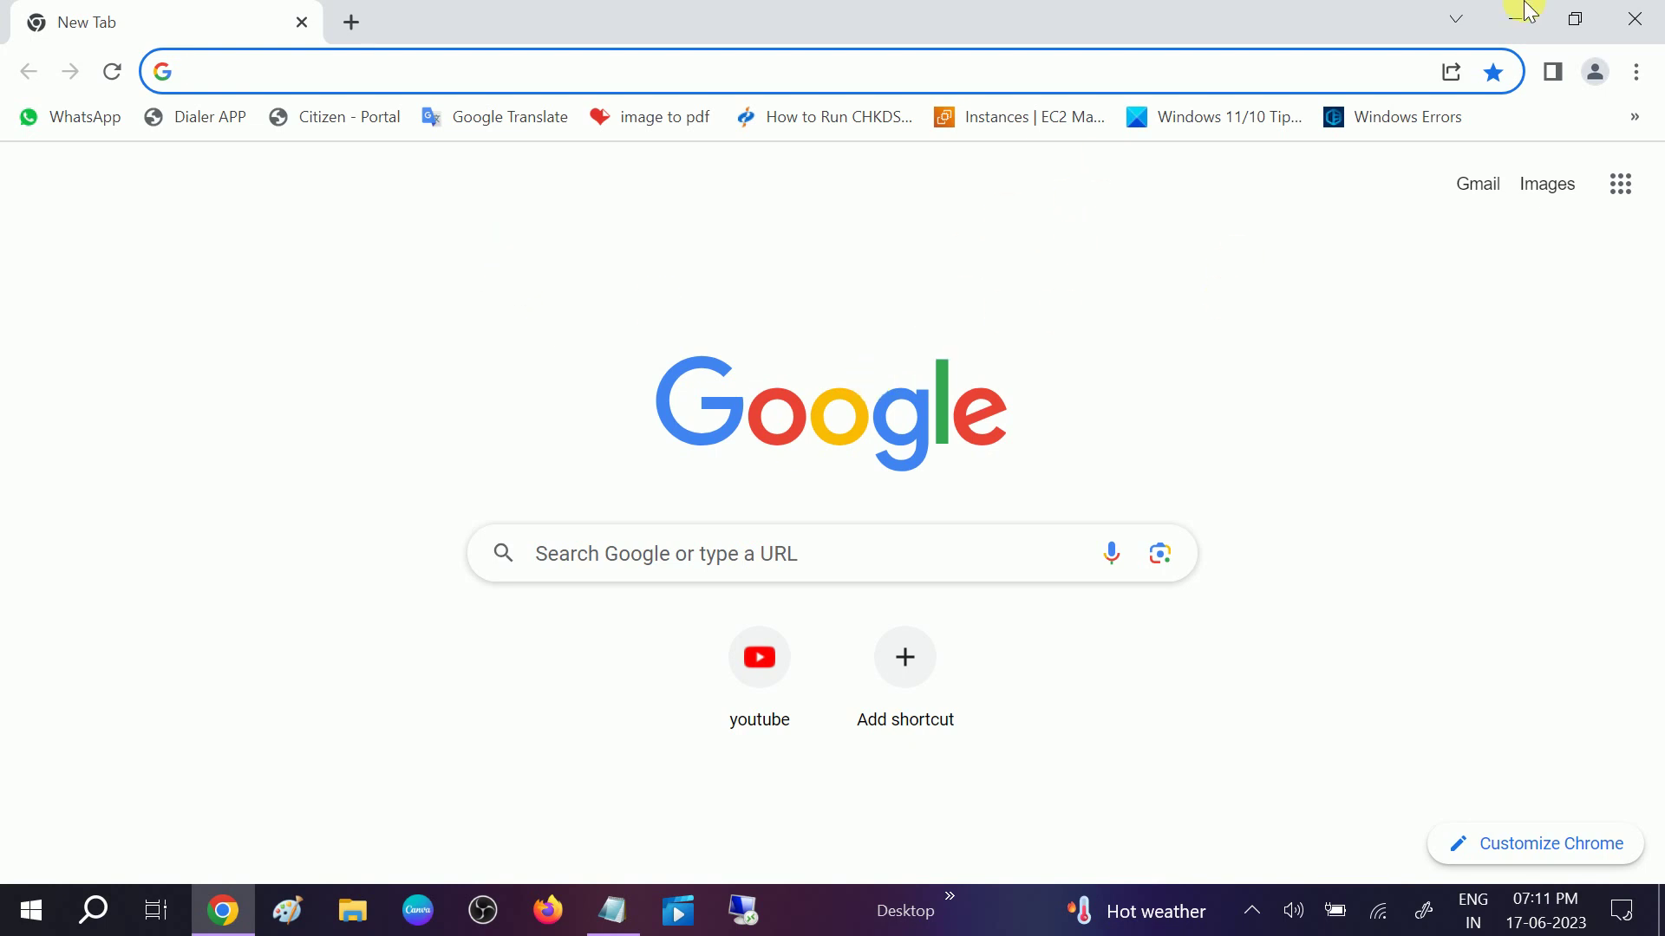
{"action": "left_click", "coordinate": [1639, 30]}
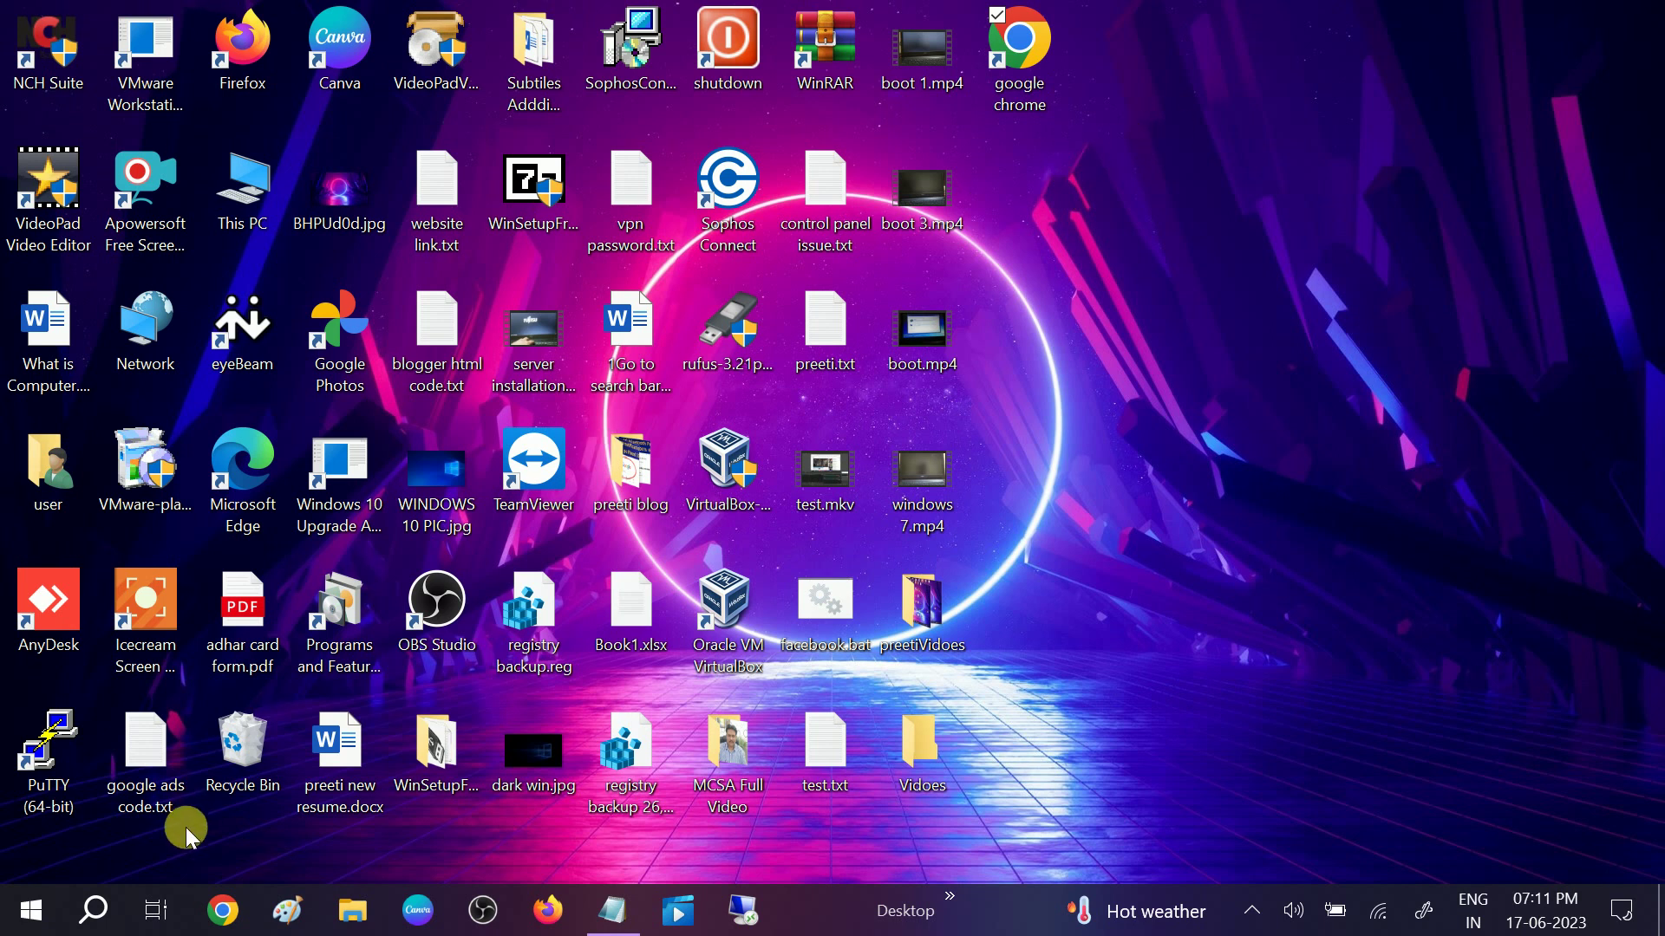
- Find Control Panel by searching 'con' in Windows search and launch it
{"action": "left_click", "coordinate": [98, 910]}
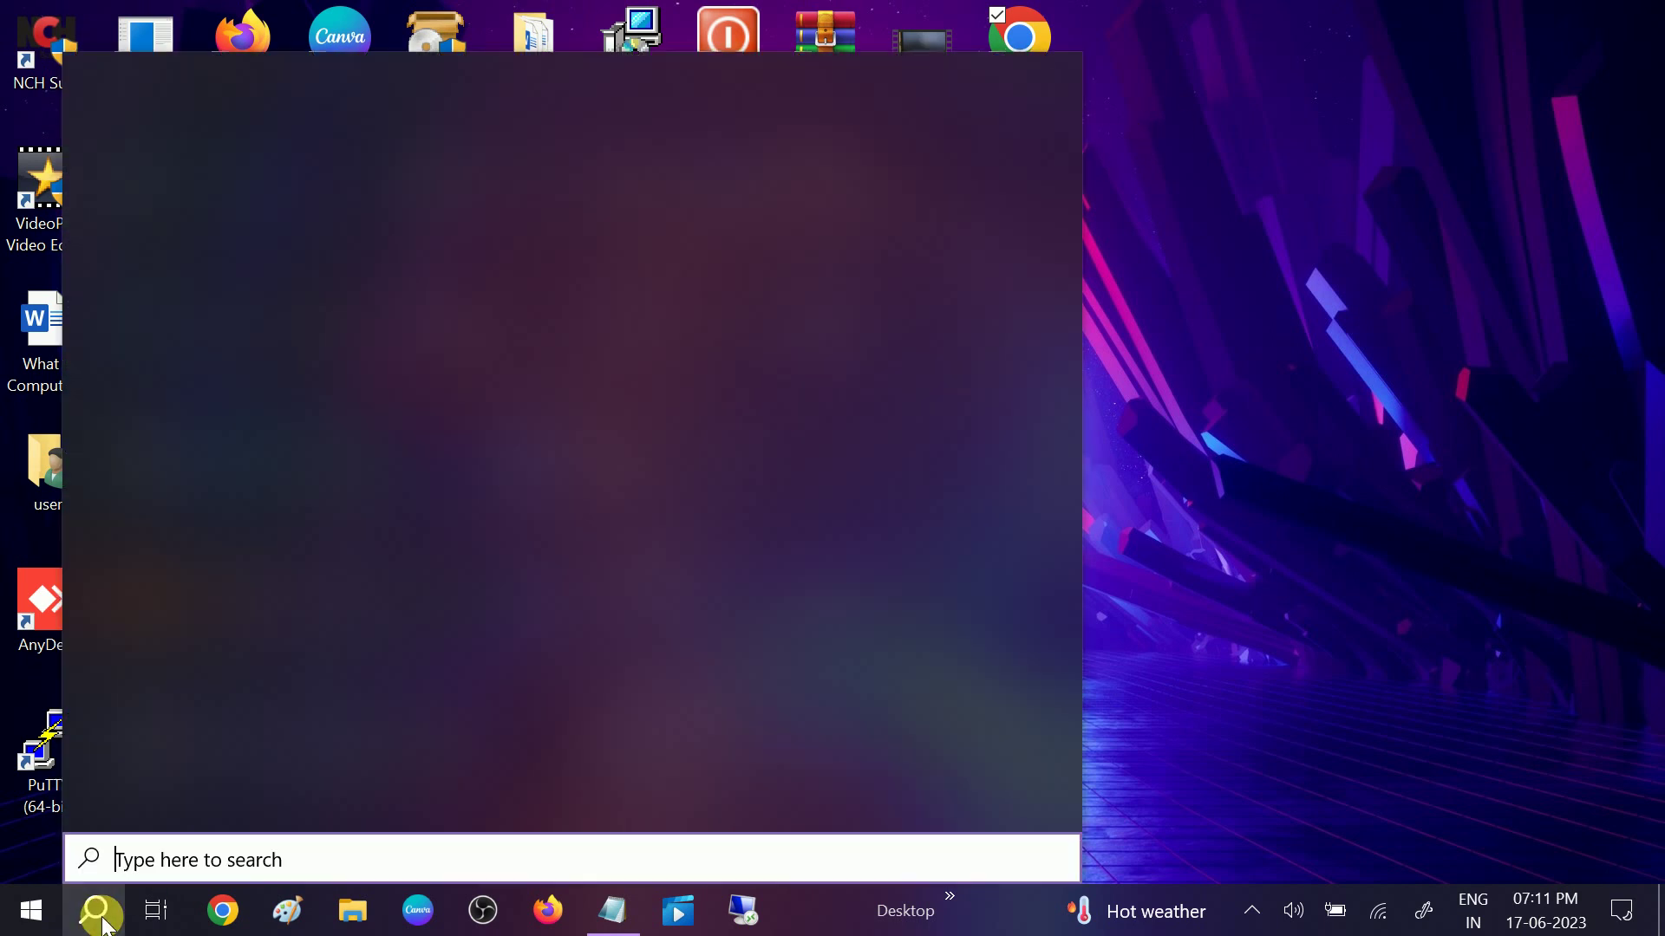
{"action": "type", "text": "cont"}
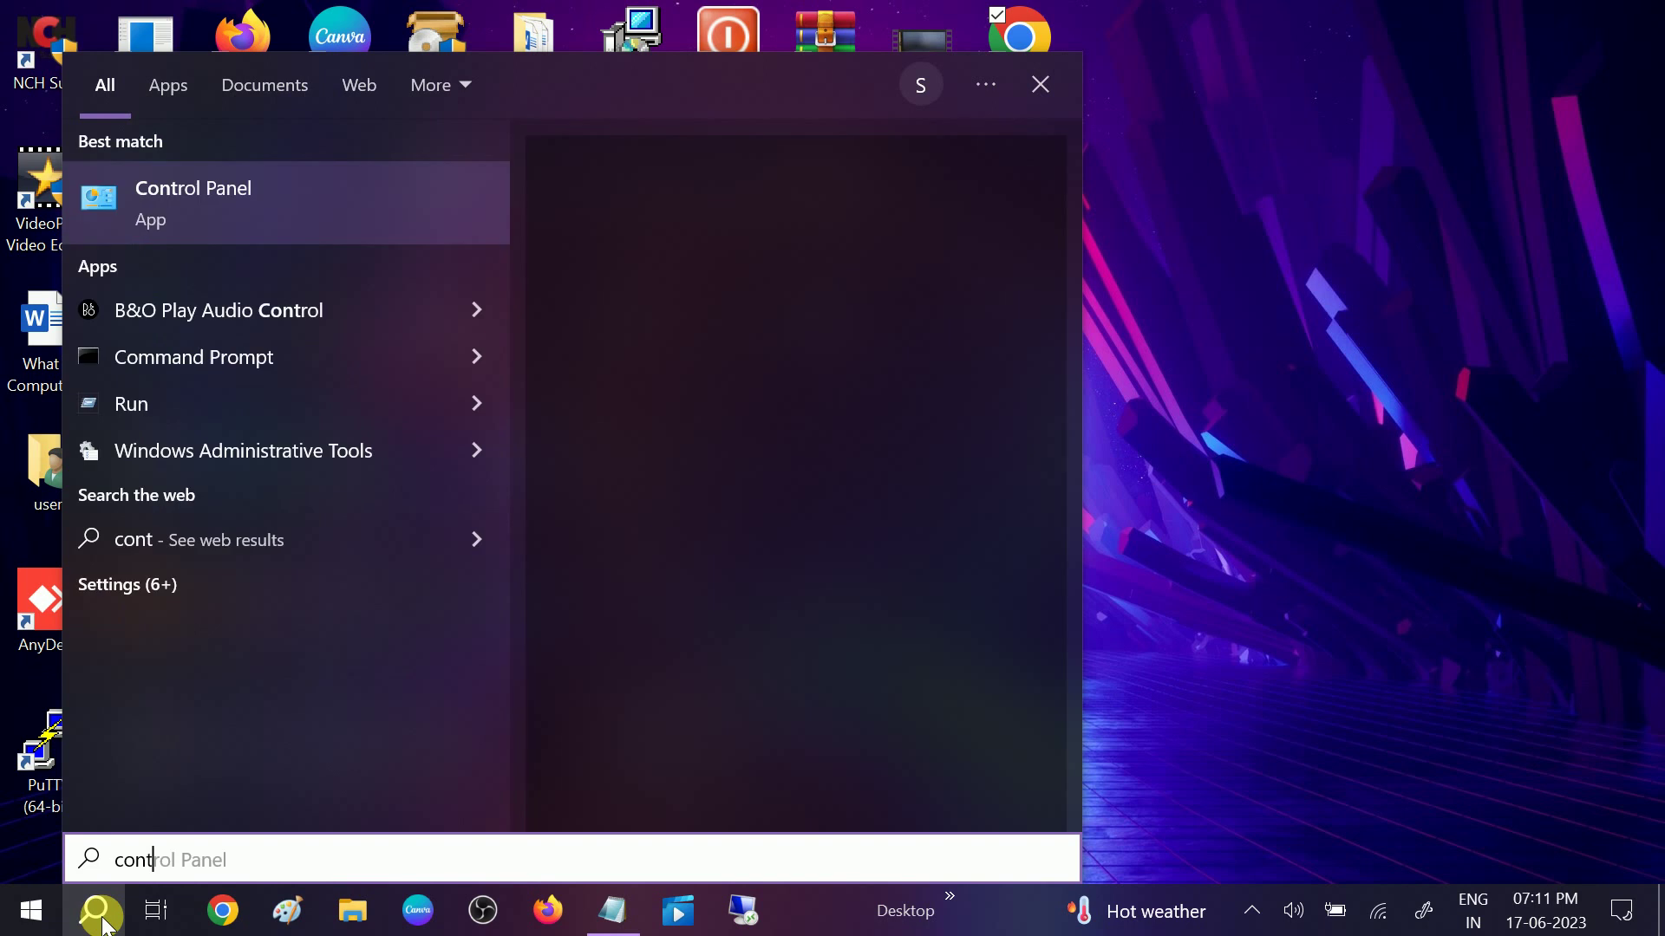
{"action": "left_click", "coordinate": [272, 204]}
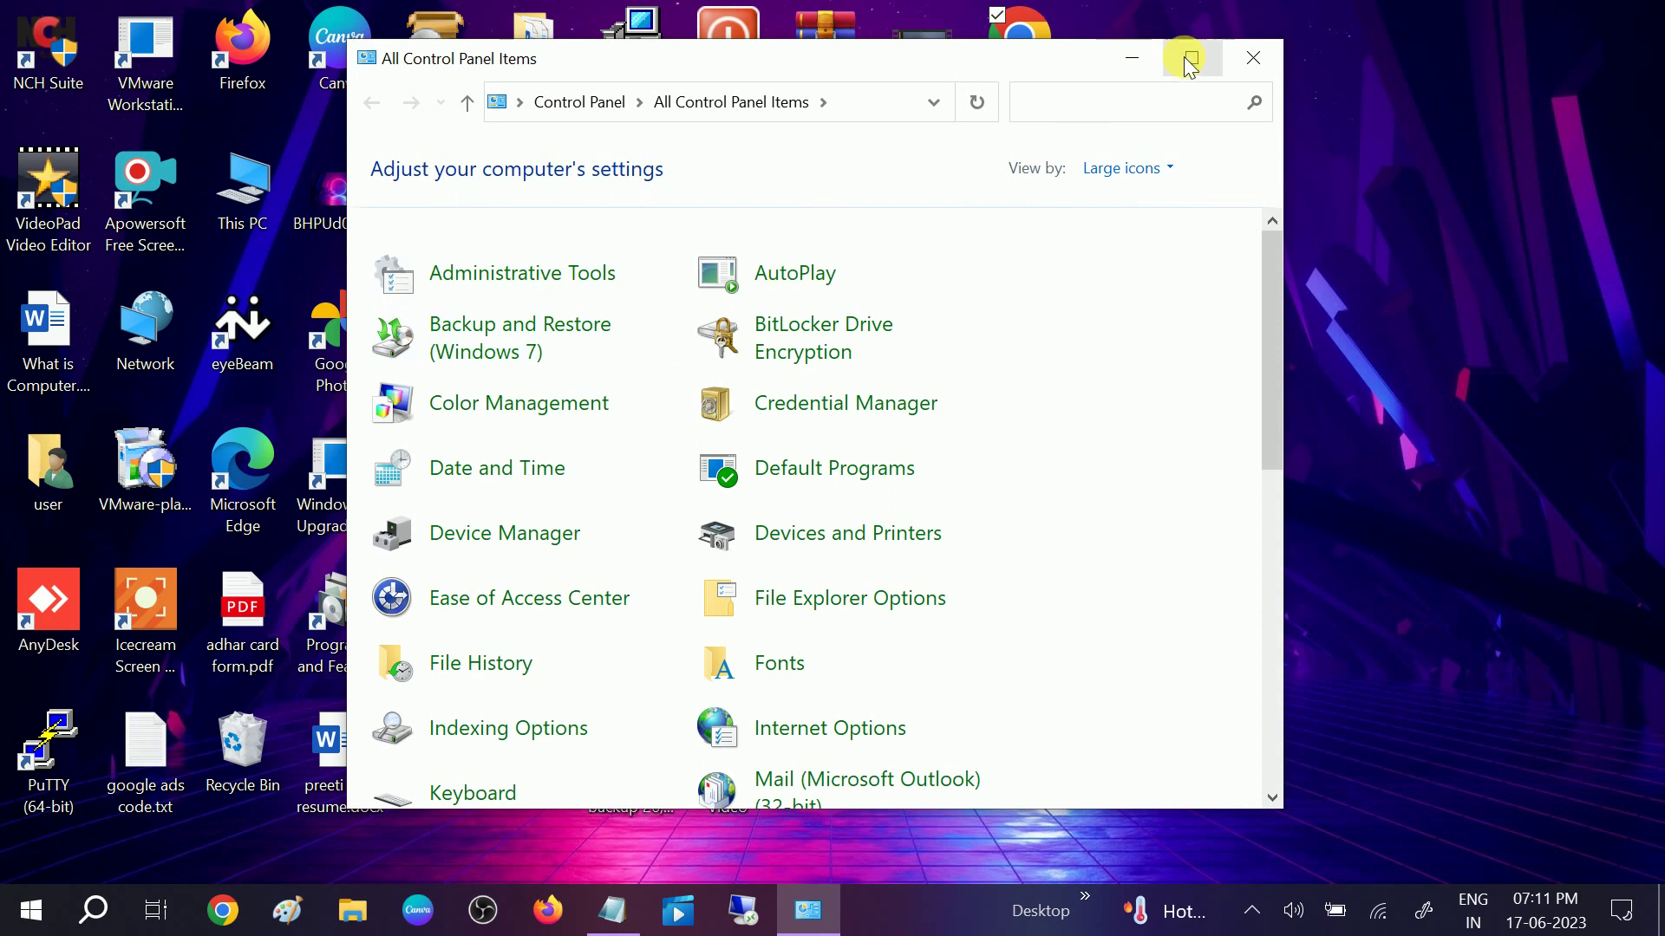
- Maximize Control Panel and set View by to Large icons
{"action": "left_click", "coordinate": [1190, 59]}
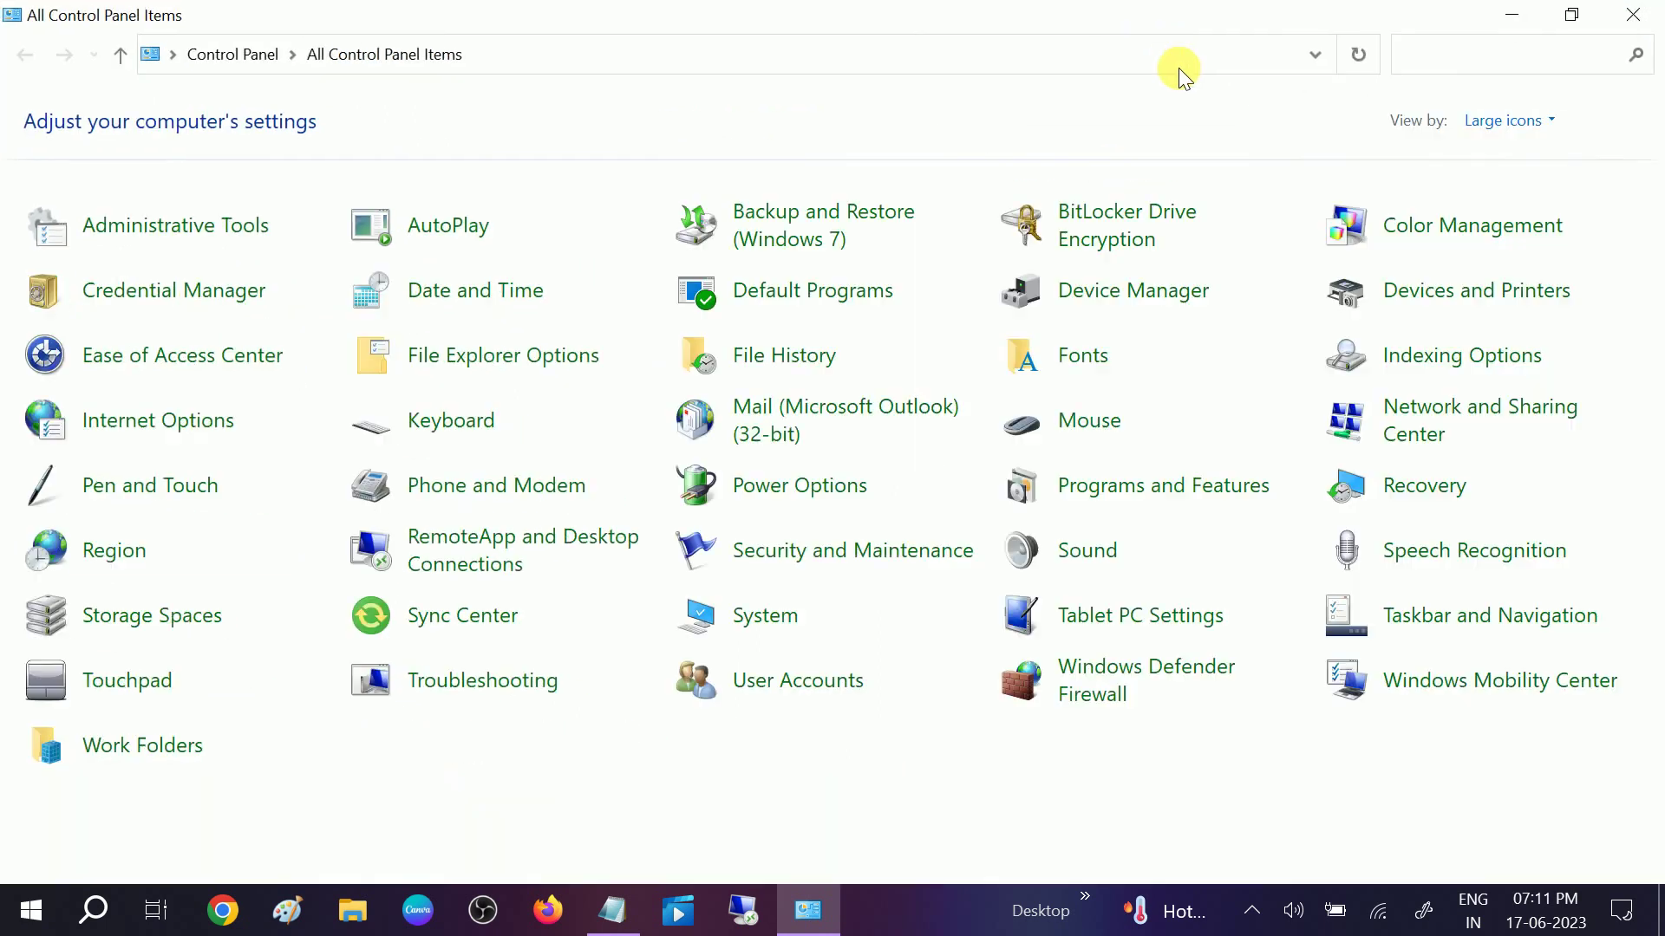
{"action": "left_click", "coordinate": [1493, 125]}
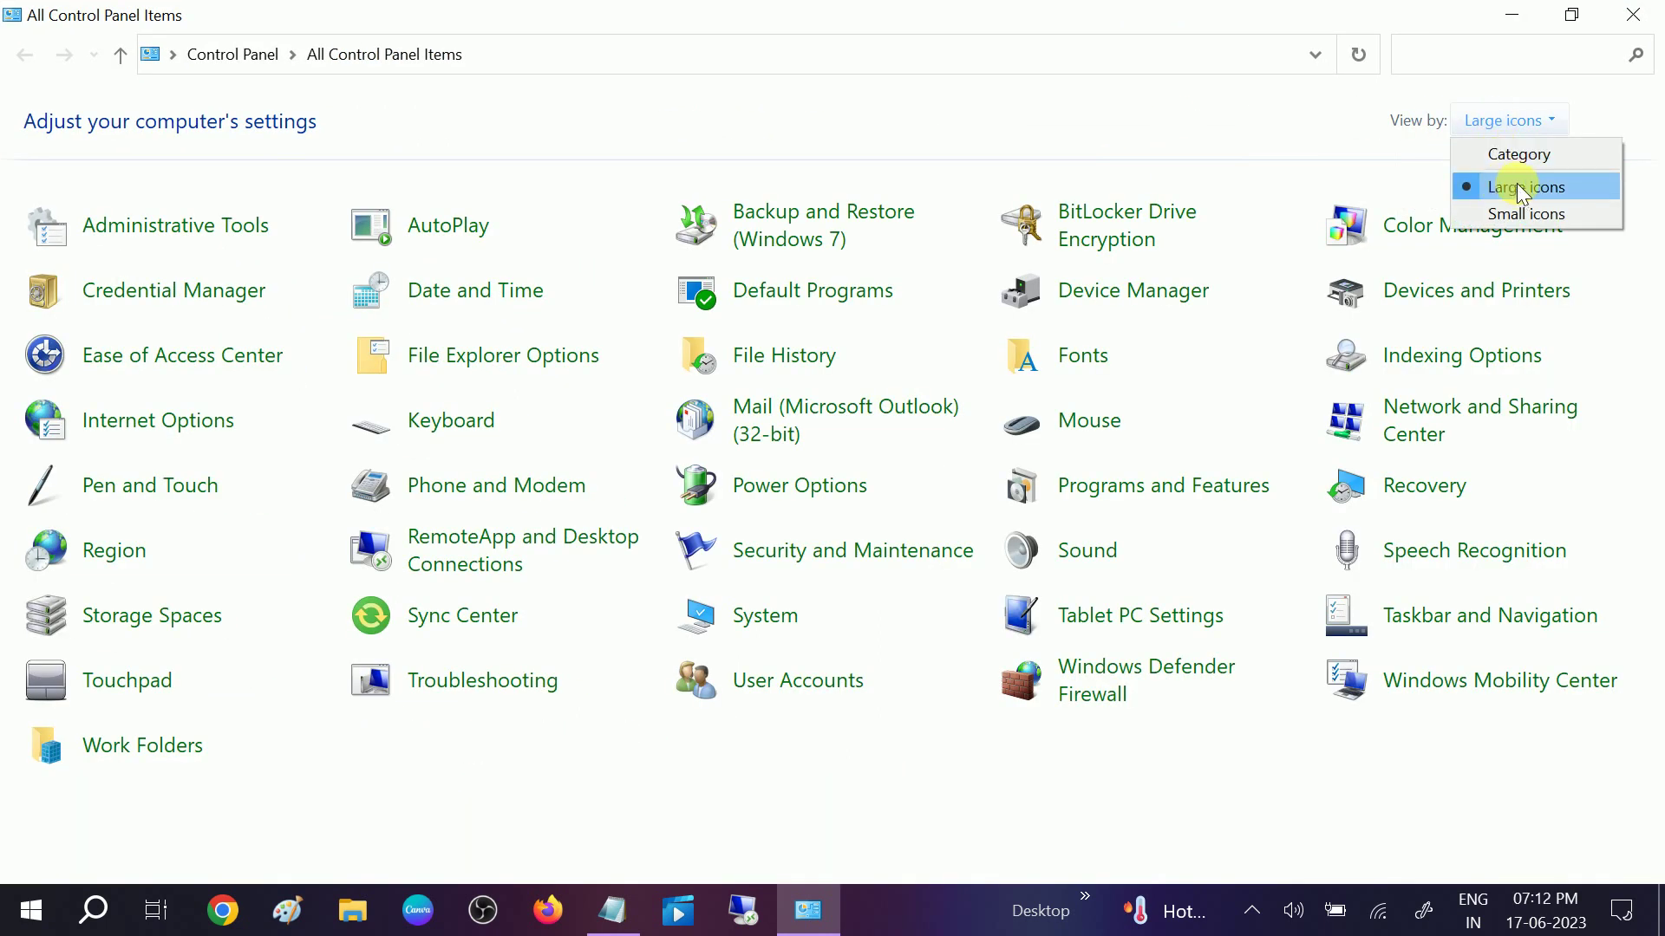
{"action": "left_click", "coordinate": [1519, 154]}
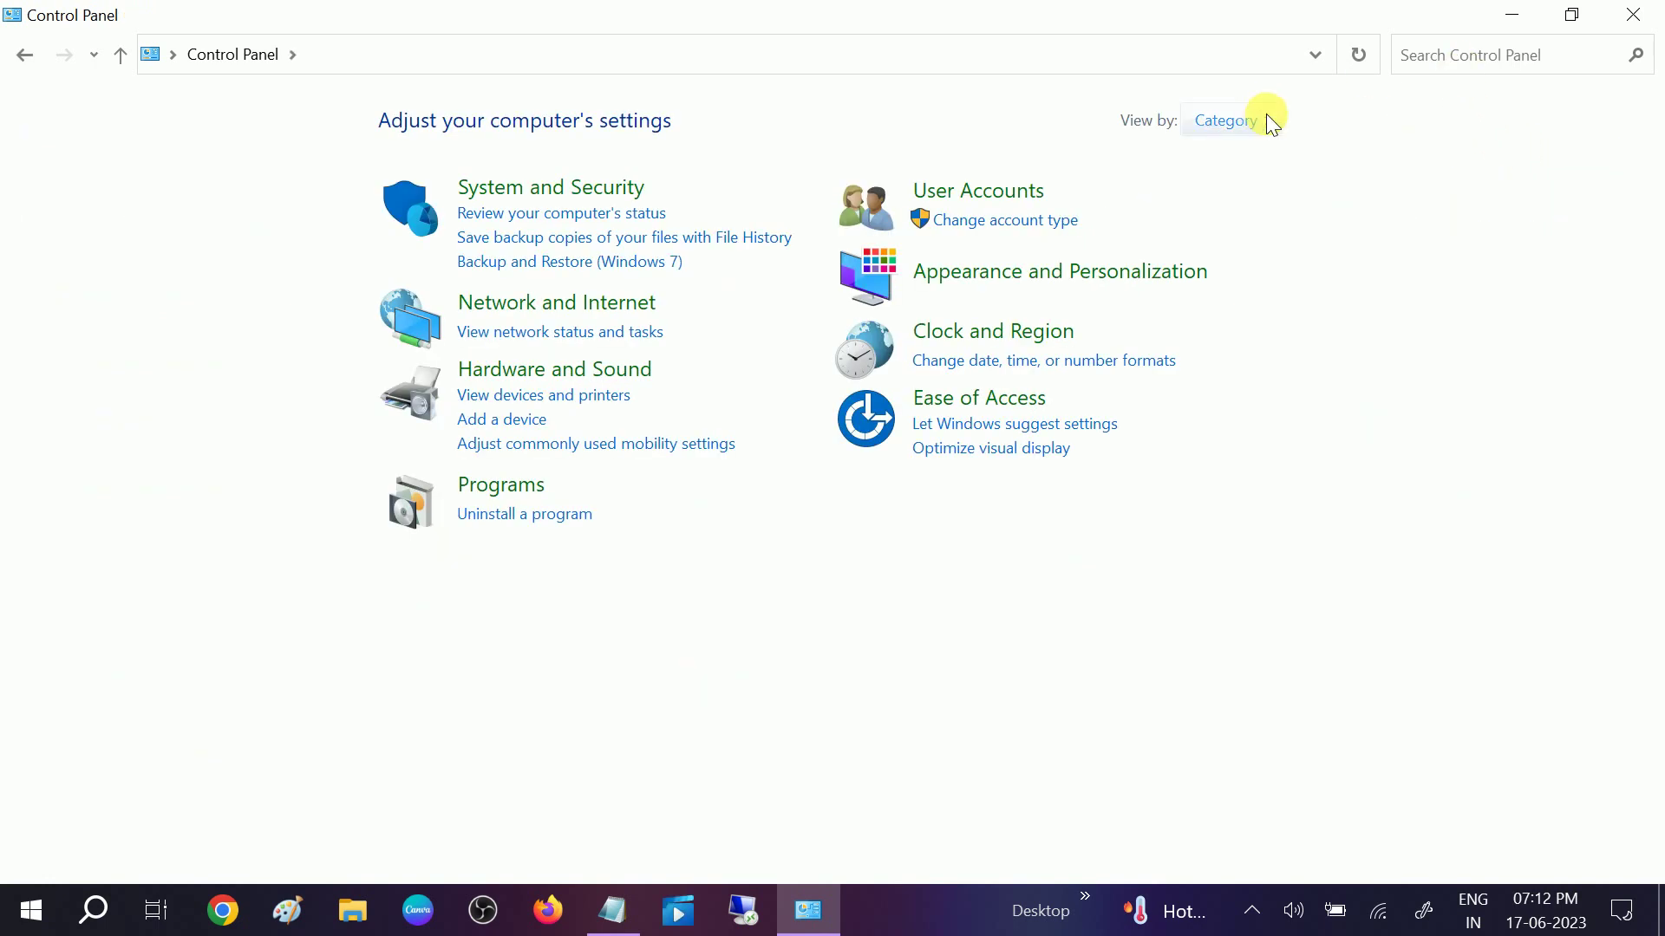
{"action": "left_click", "coordinate": [1224, 123]}
{"action": "left_click", "coordinate": [1250, 189]}
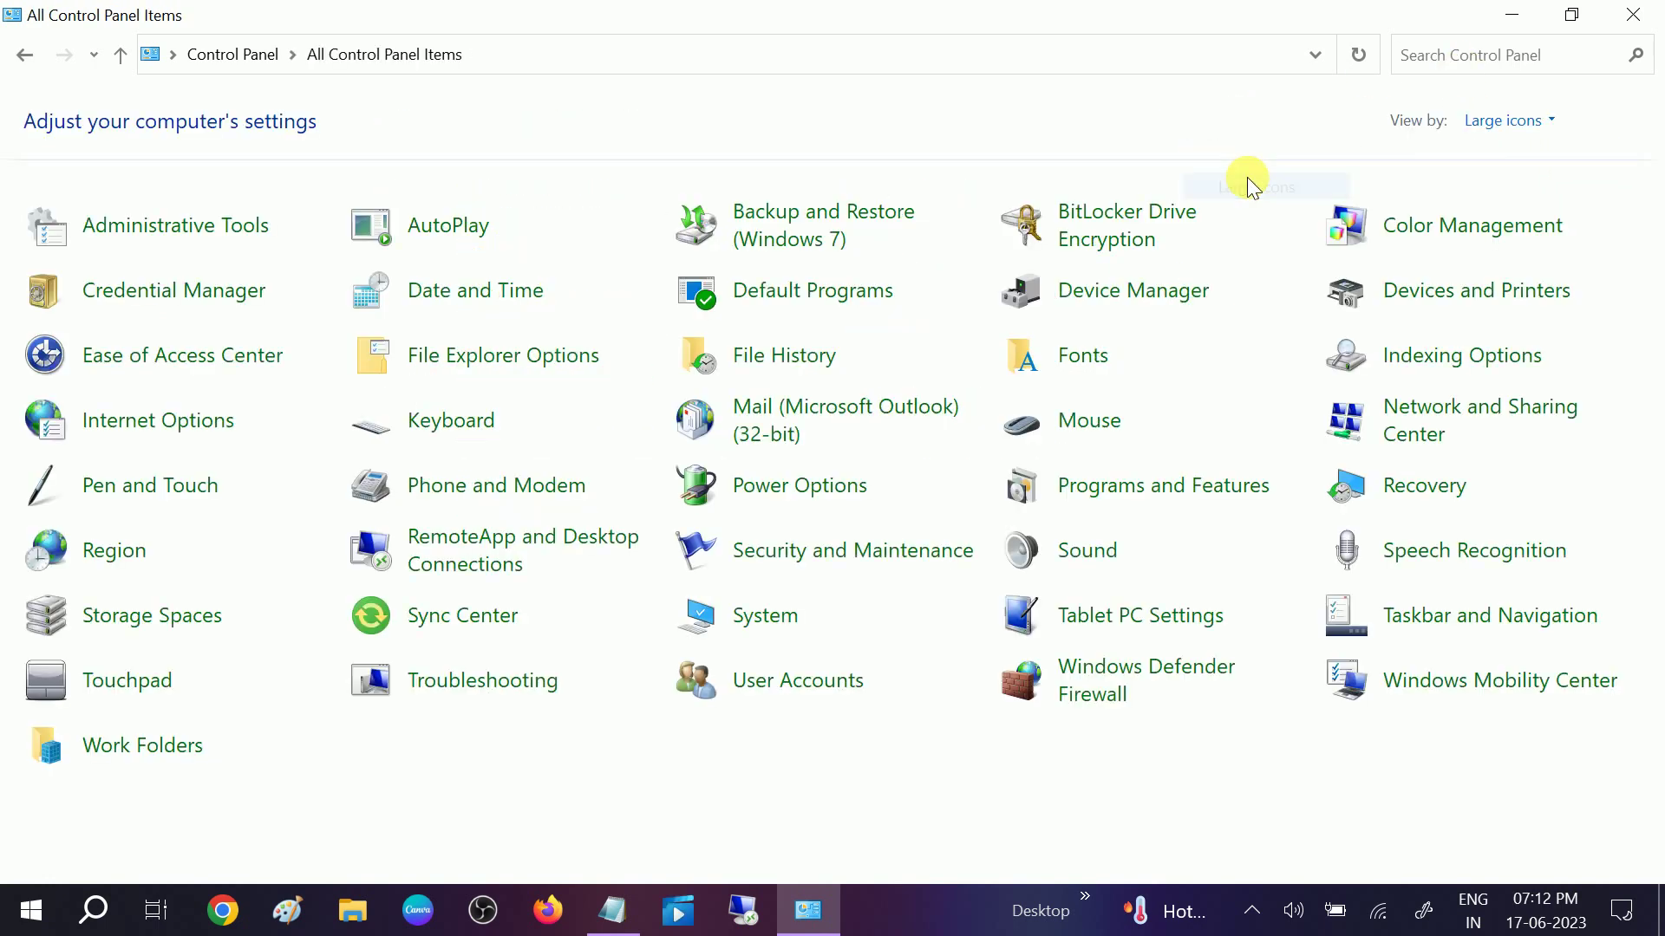
- Select Google Chrome 114.0.5735.134 in Programs and Features, then close the window
{"action": "left_click", "coordinate": [1153, 494]}
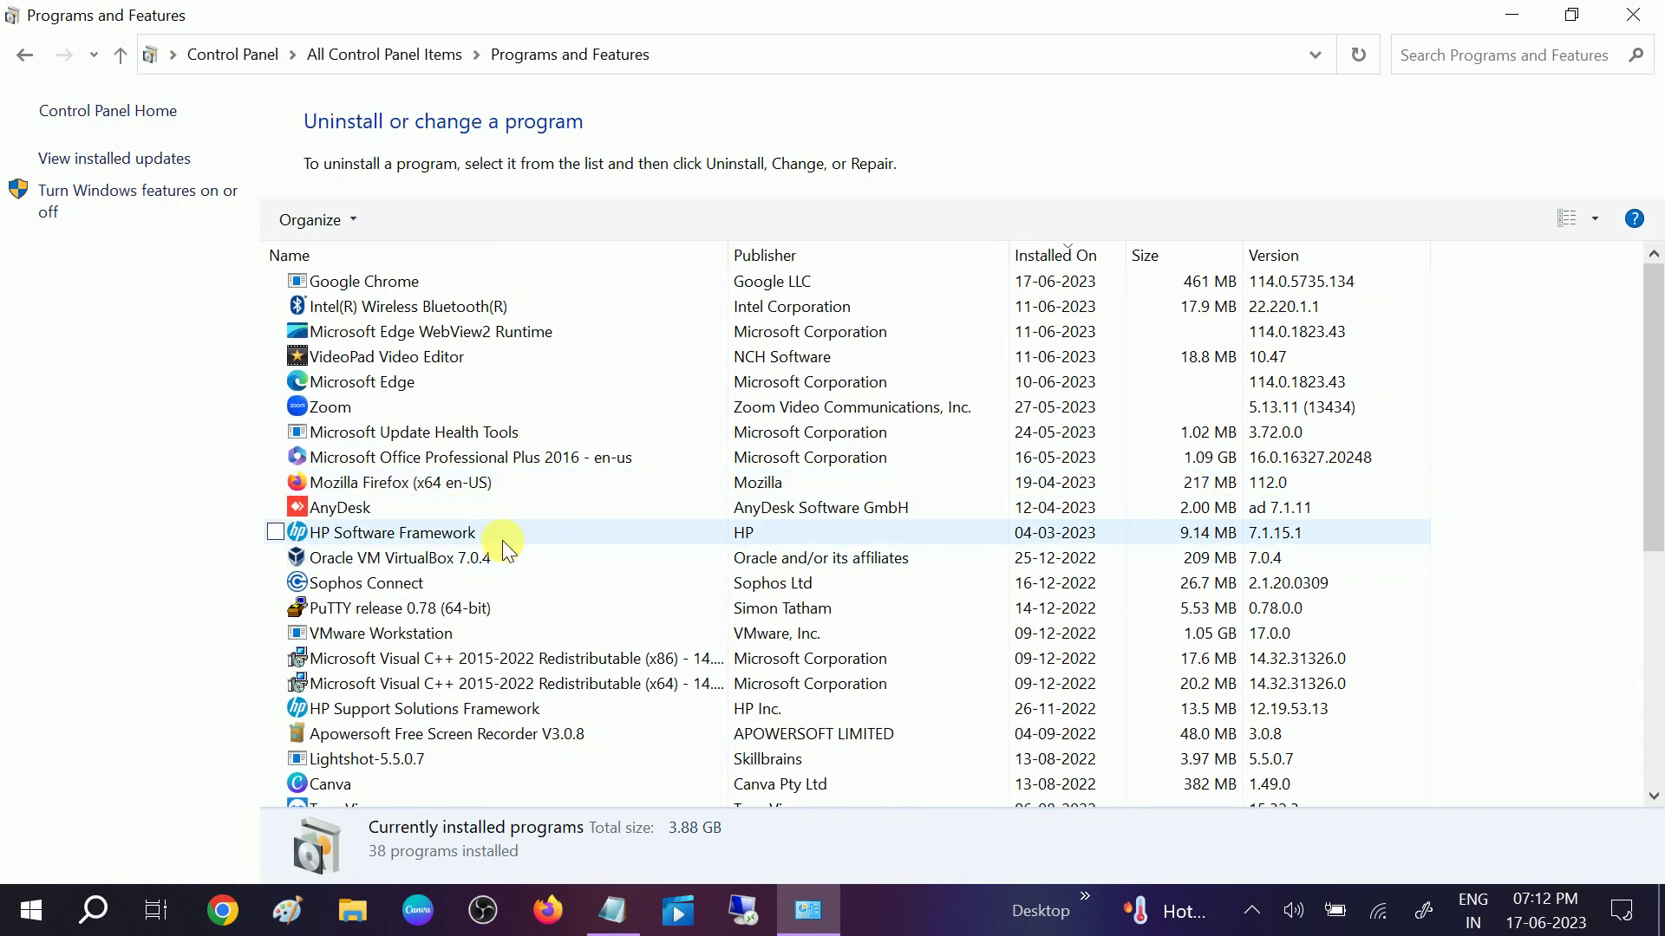
{"action": "scroll", "coordinate": [502, 540], "scroll_direction": "down", "scroll_amount": 6}
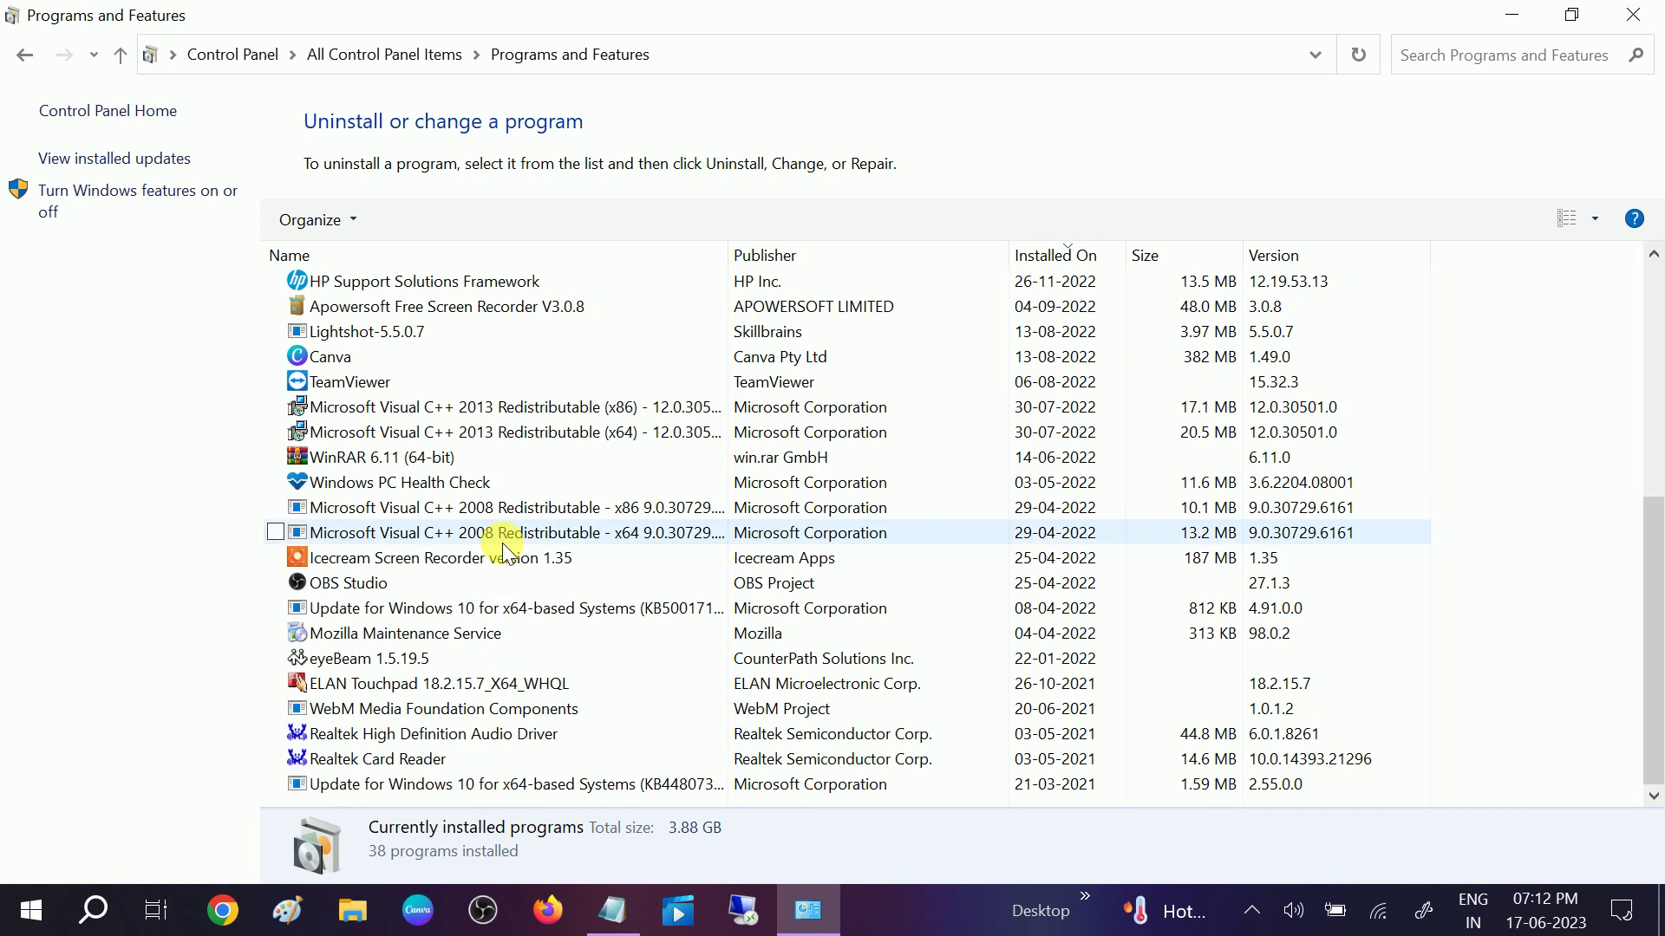
{"action": "scroll", "coordinate": [502, 543], "scroll_direction": "up", "scroll_amount": 6}
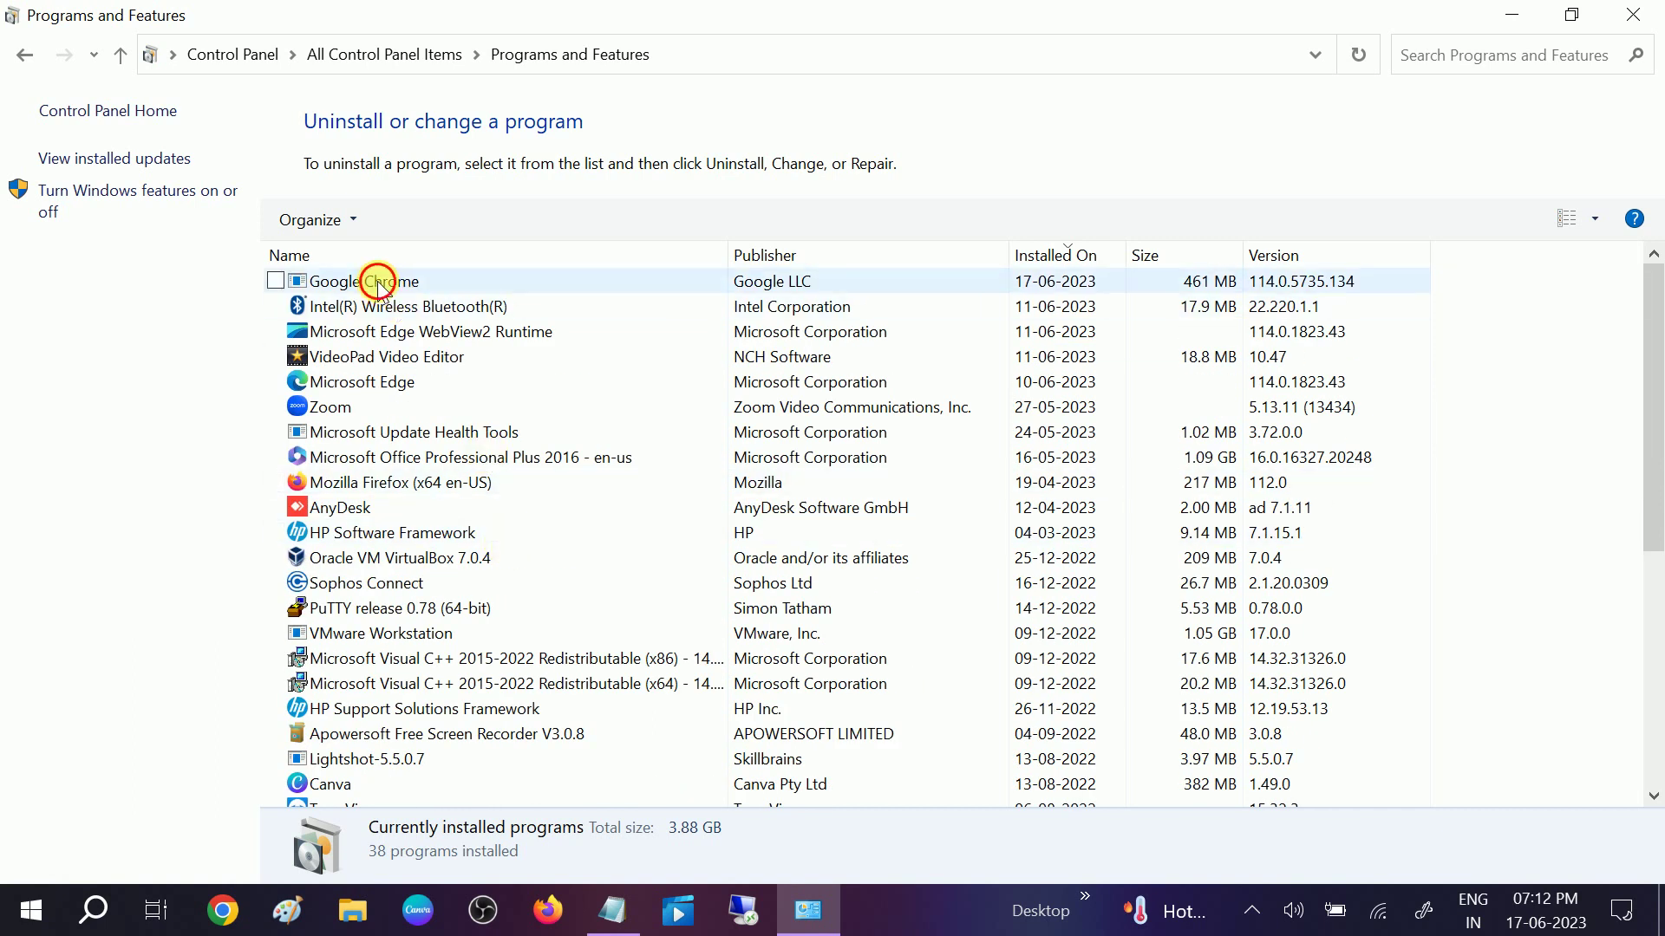
{"action": "left_click", "coordinate": [404, 287]}
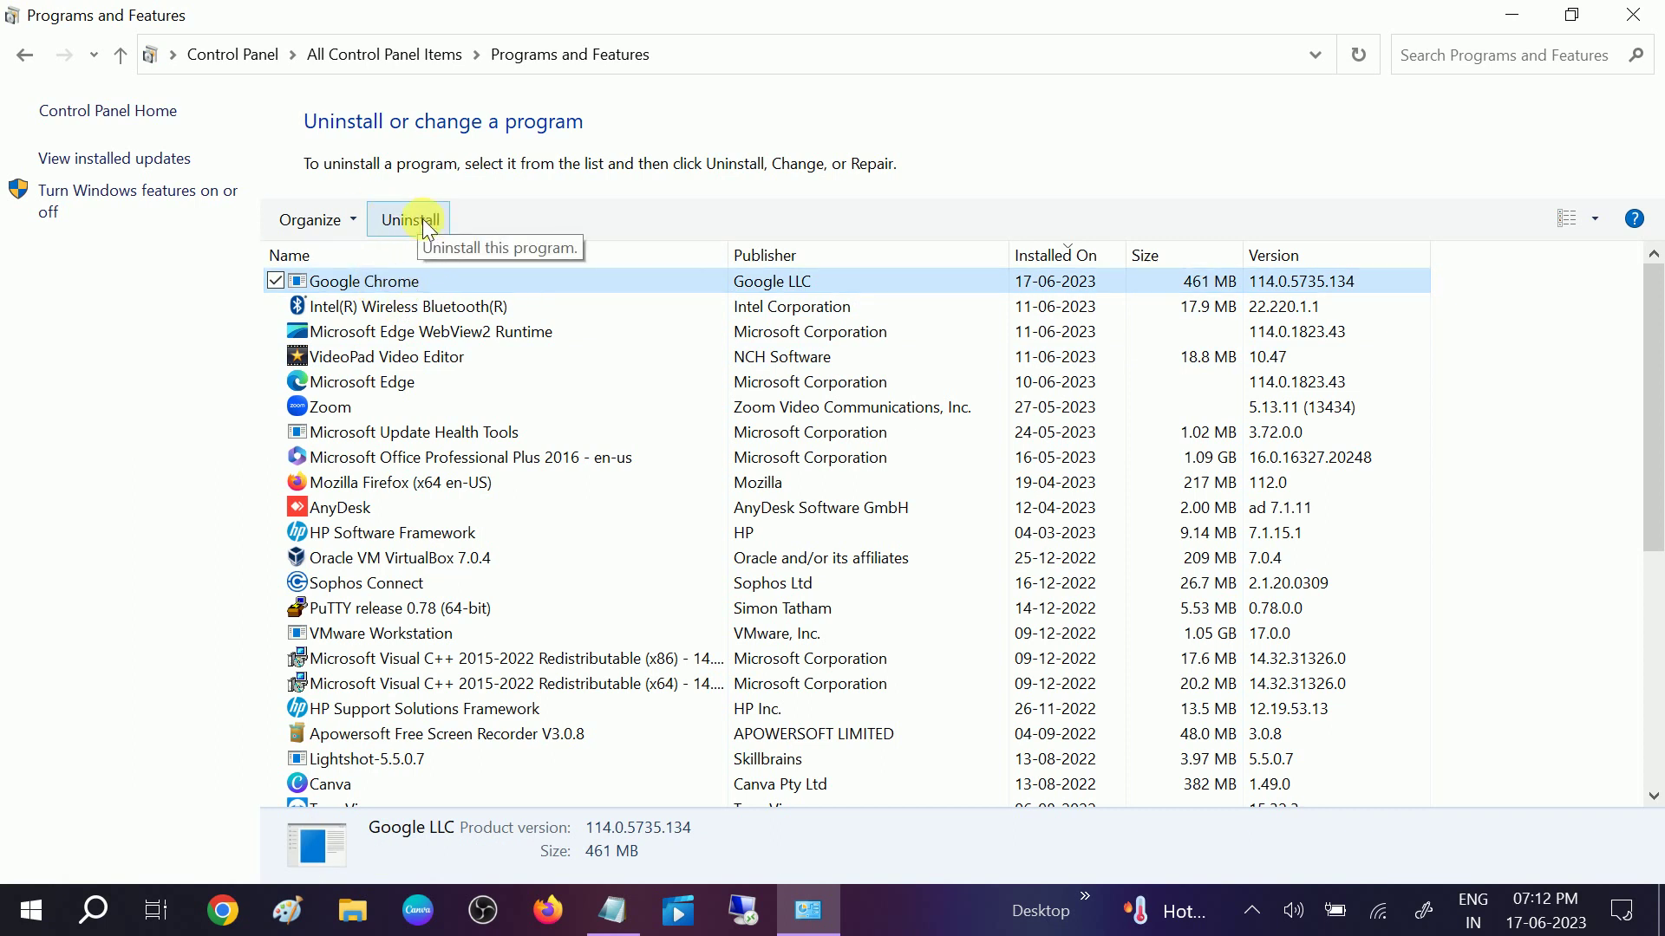
{"action": "left_click", "coordinate": [1635, 29]}
- Refresh the desktop and open the Windows Temp folder with Run 'temp'
{"action": "right_click", "coordinate": [1170, 186]}
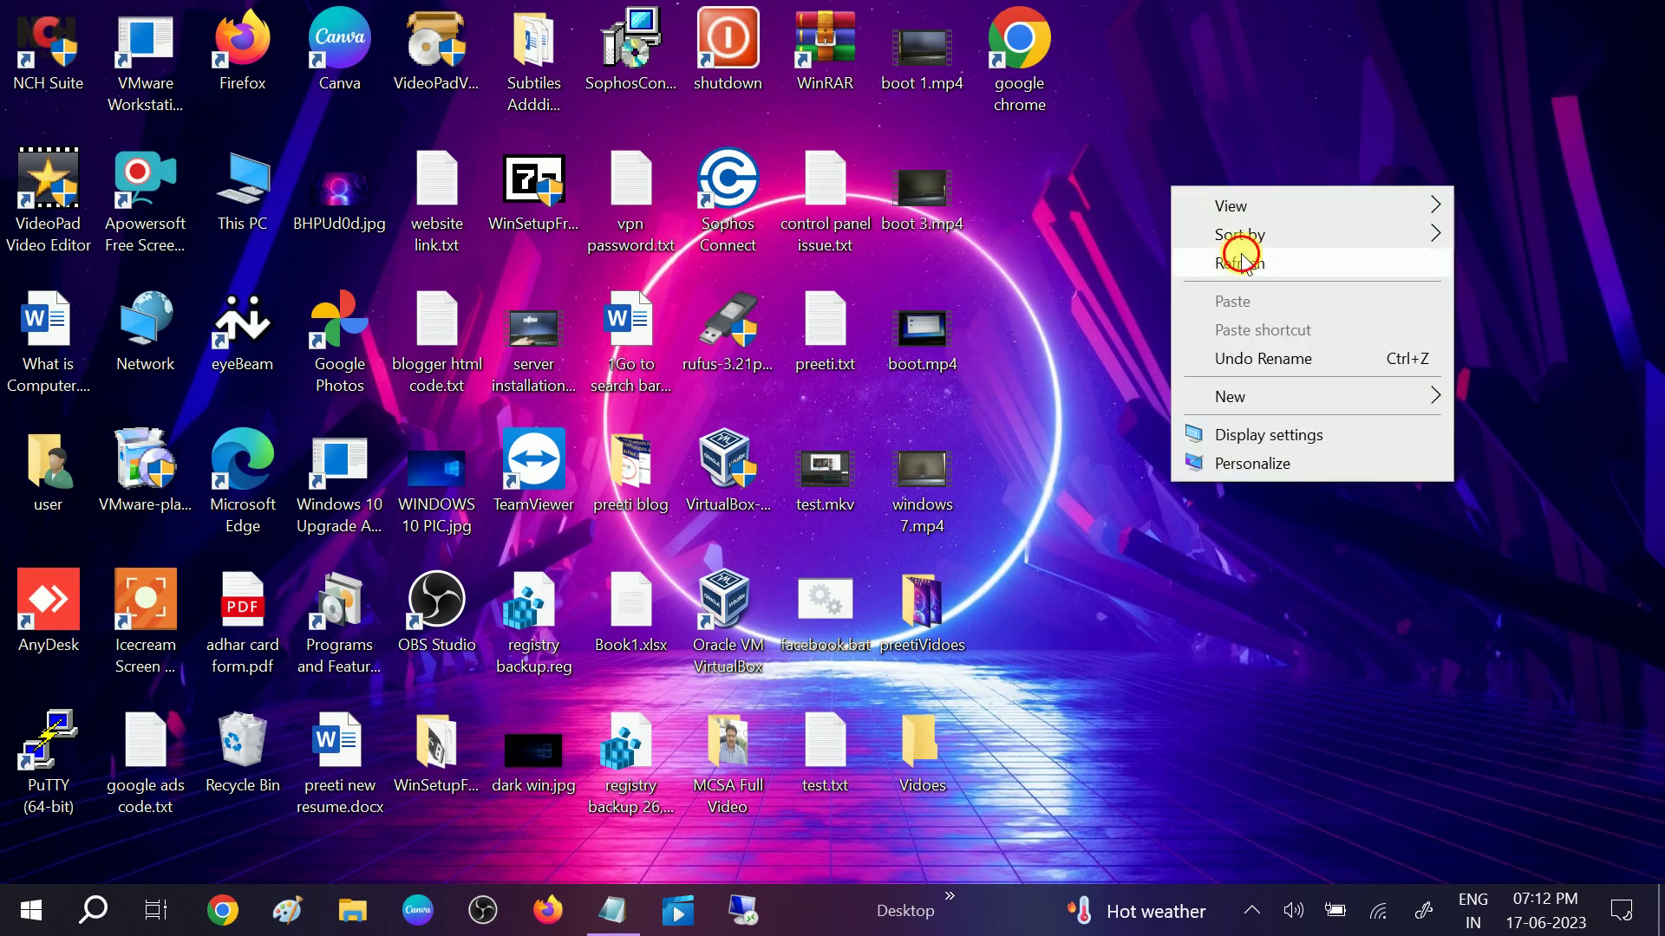
{"action": "left_click", "coordinate": [1207, 267]}
{"action": "key", "text": "super+r"}
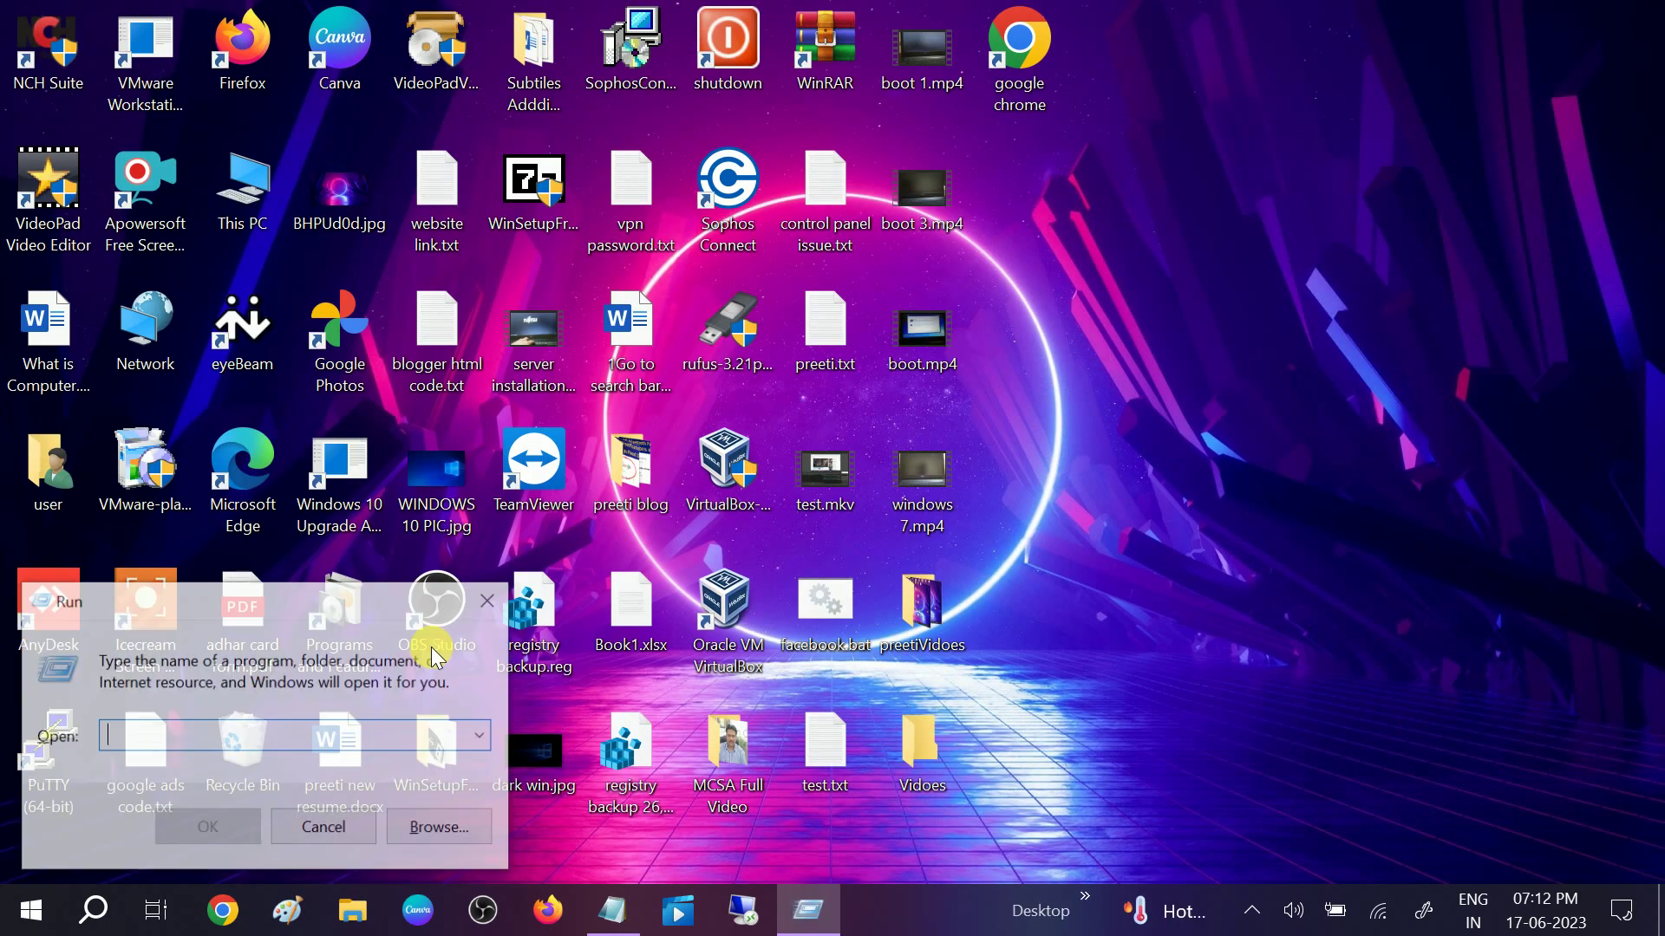
{"action": "left_click_drag", "start_coordinate": [360, 613], "coordinate": [988, 407]}
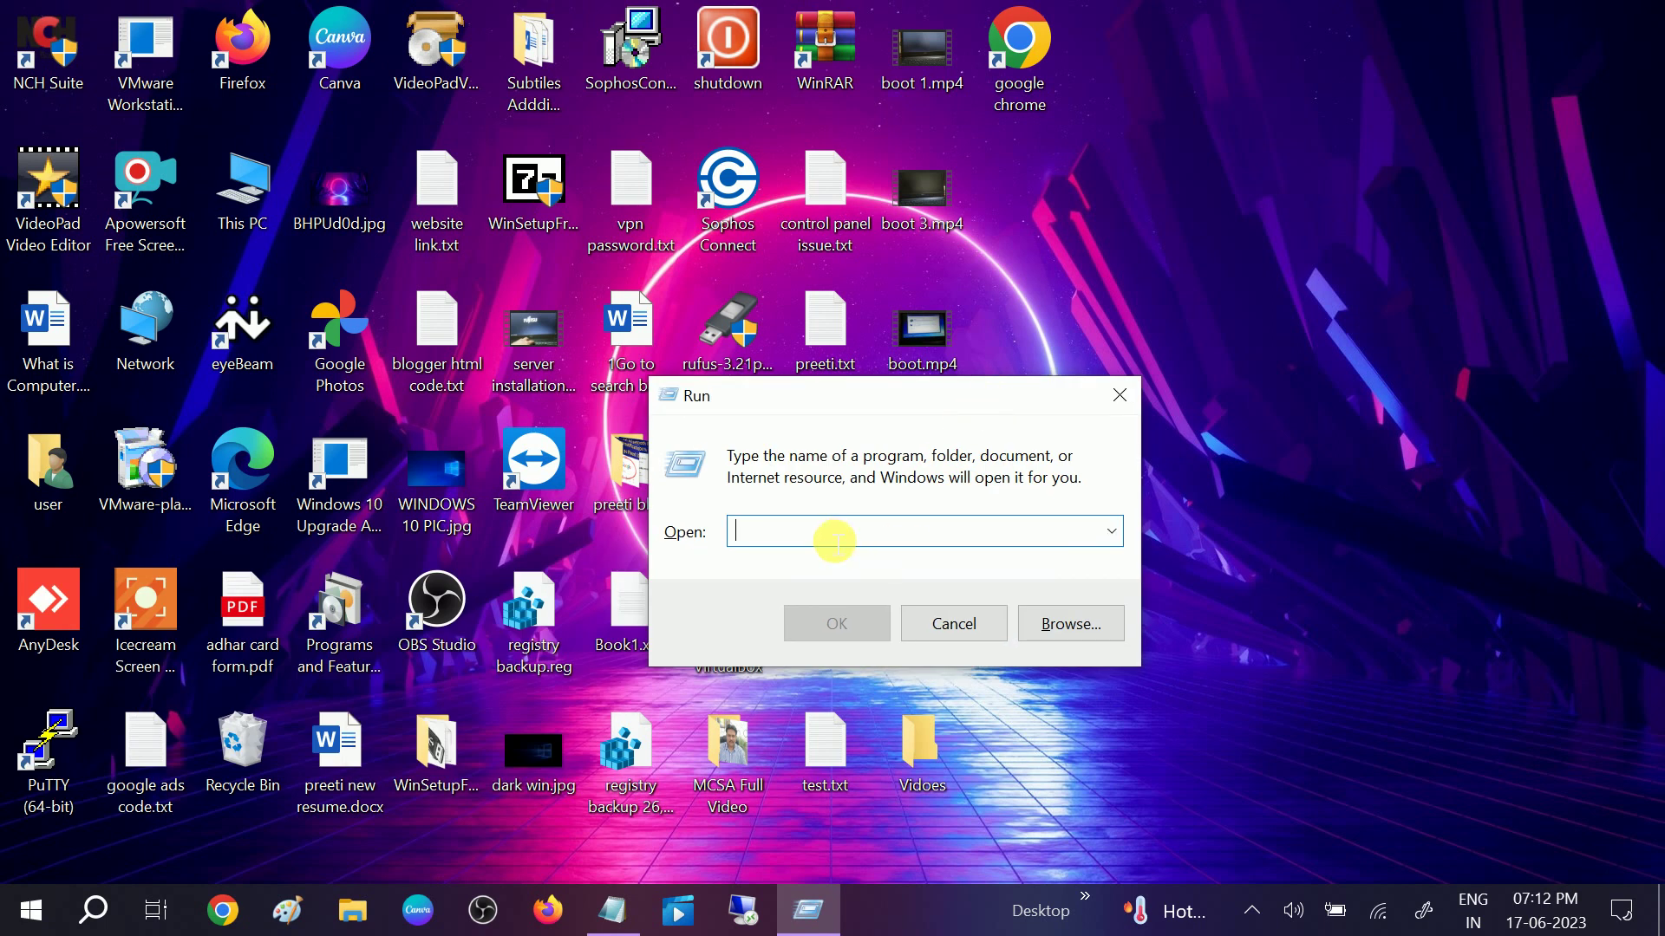
{"action": "type", "text": "tem"}
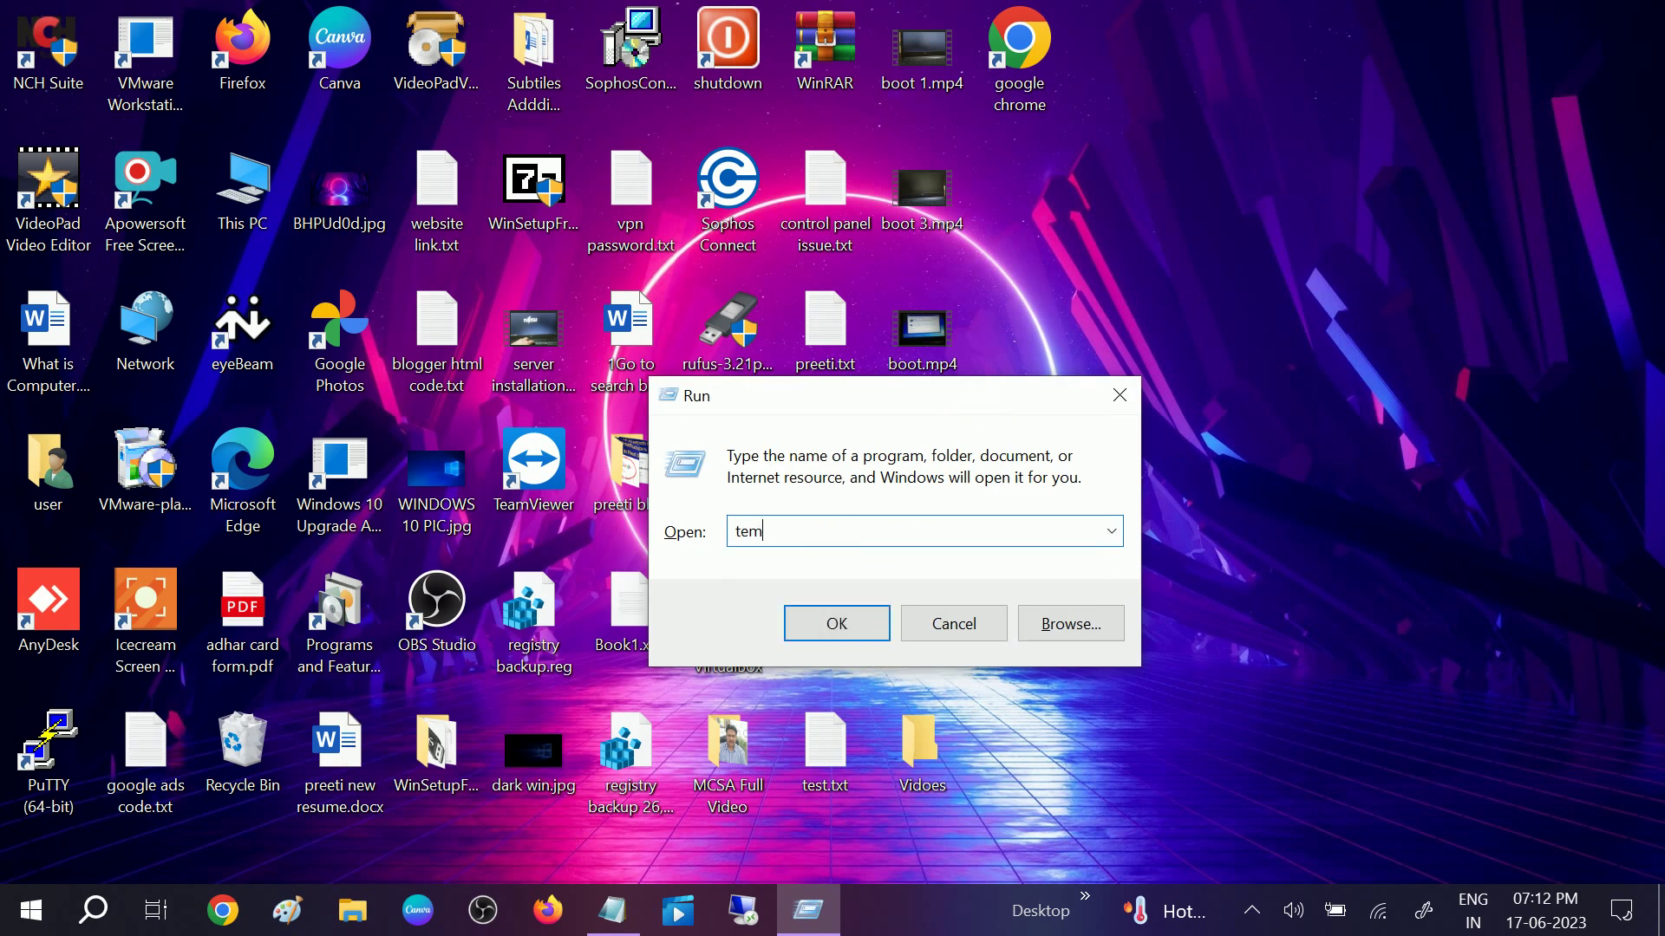
{"action": "key", "text": "Return"}
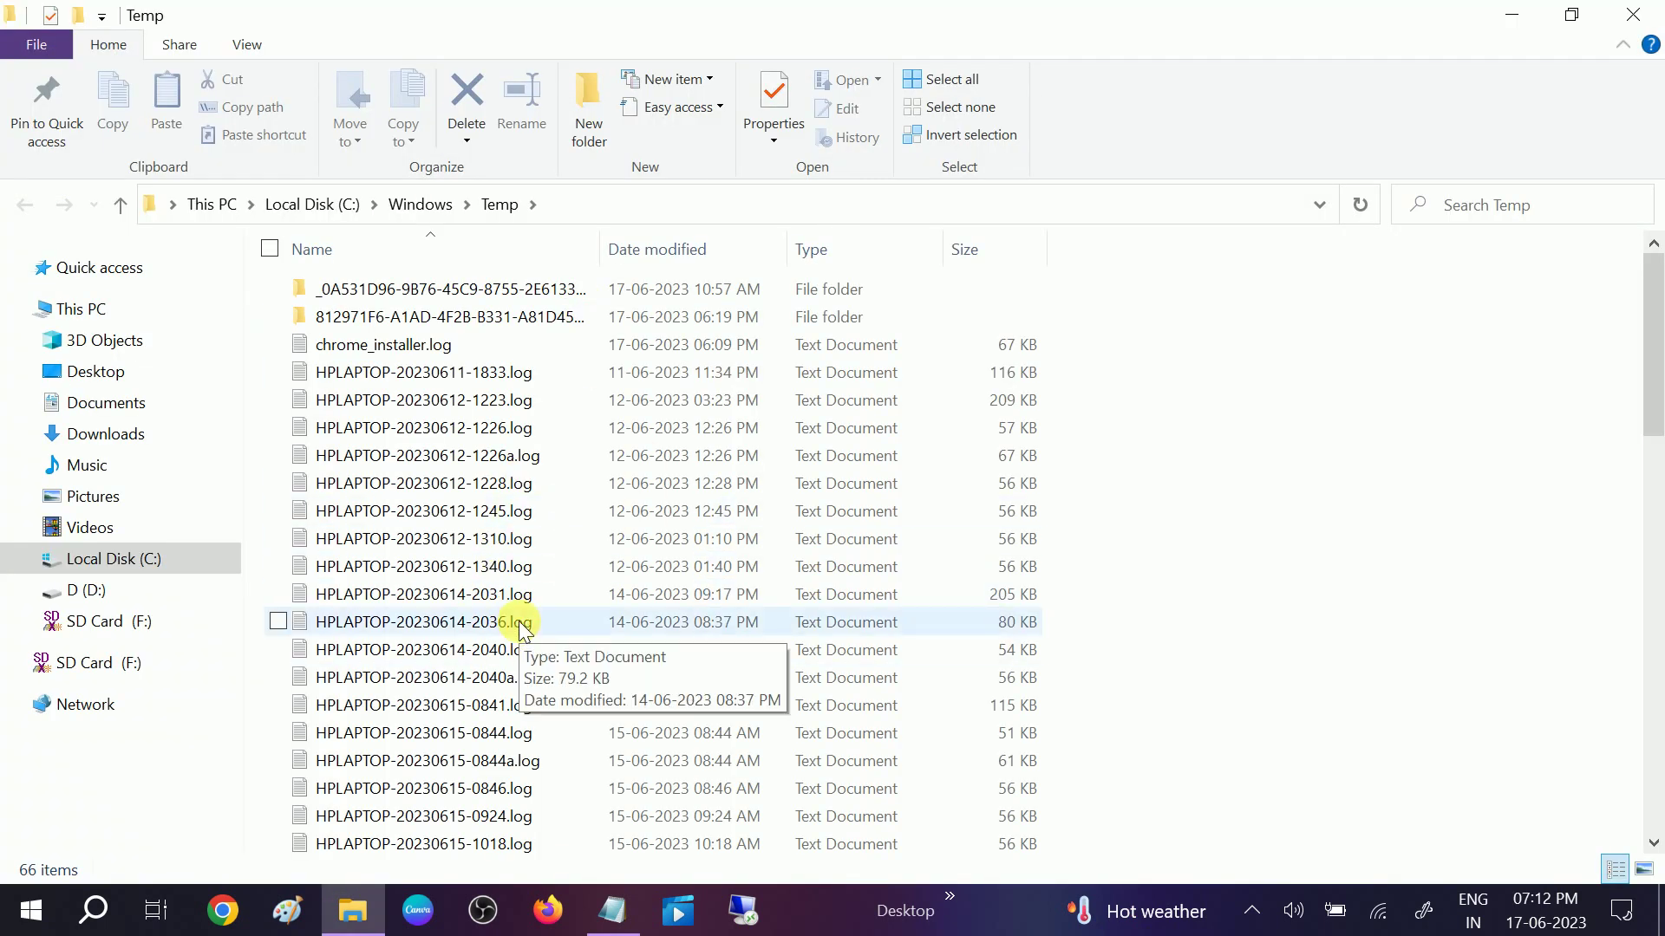
- Permanently delete all Temp contents, skipping in-use files, then close the folder
{"action": "key", "text": "ctrl+a"}
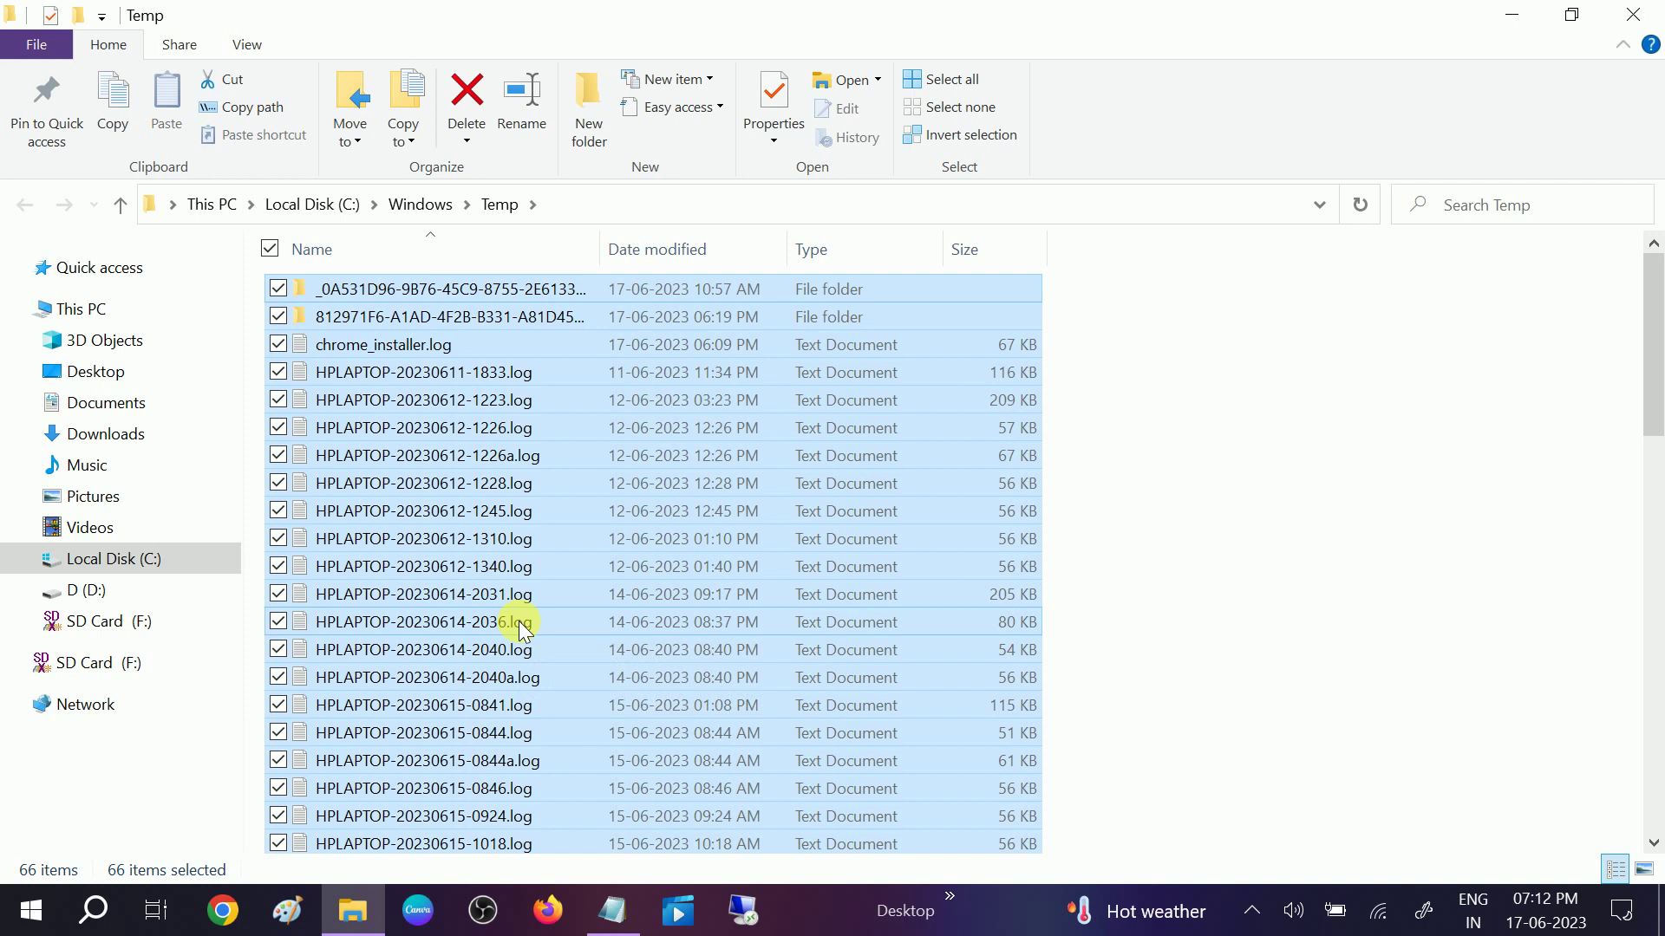
{"action": "key", "text": "shift+Delete"}
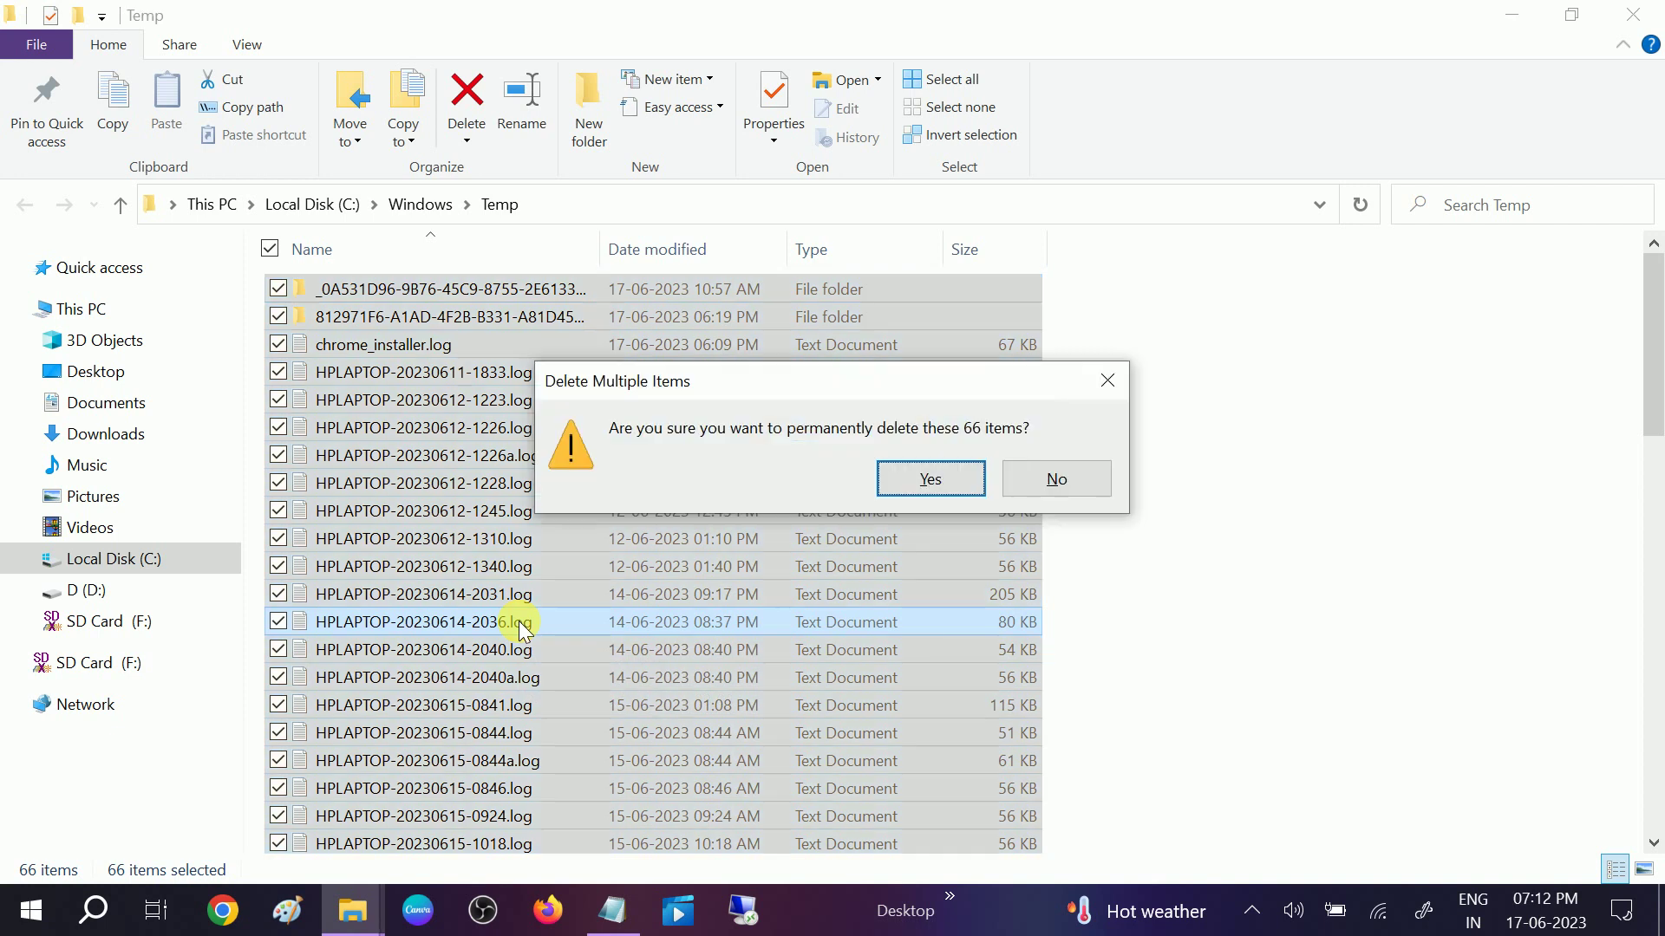
{"action": "left_click", "coordinate": [933, 479]}
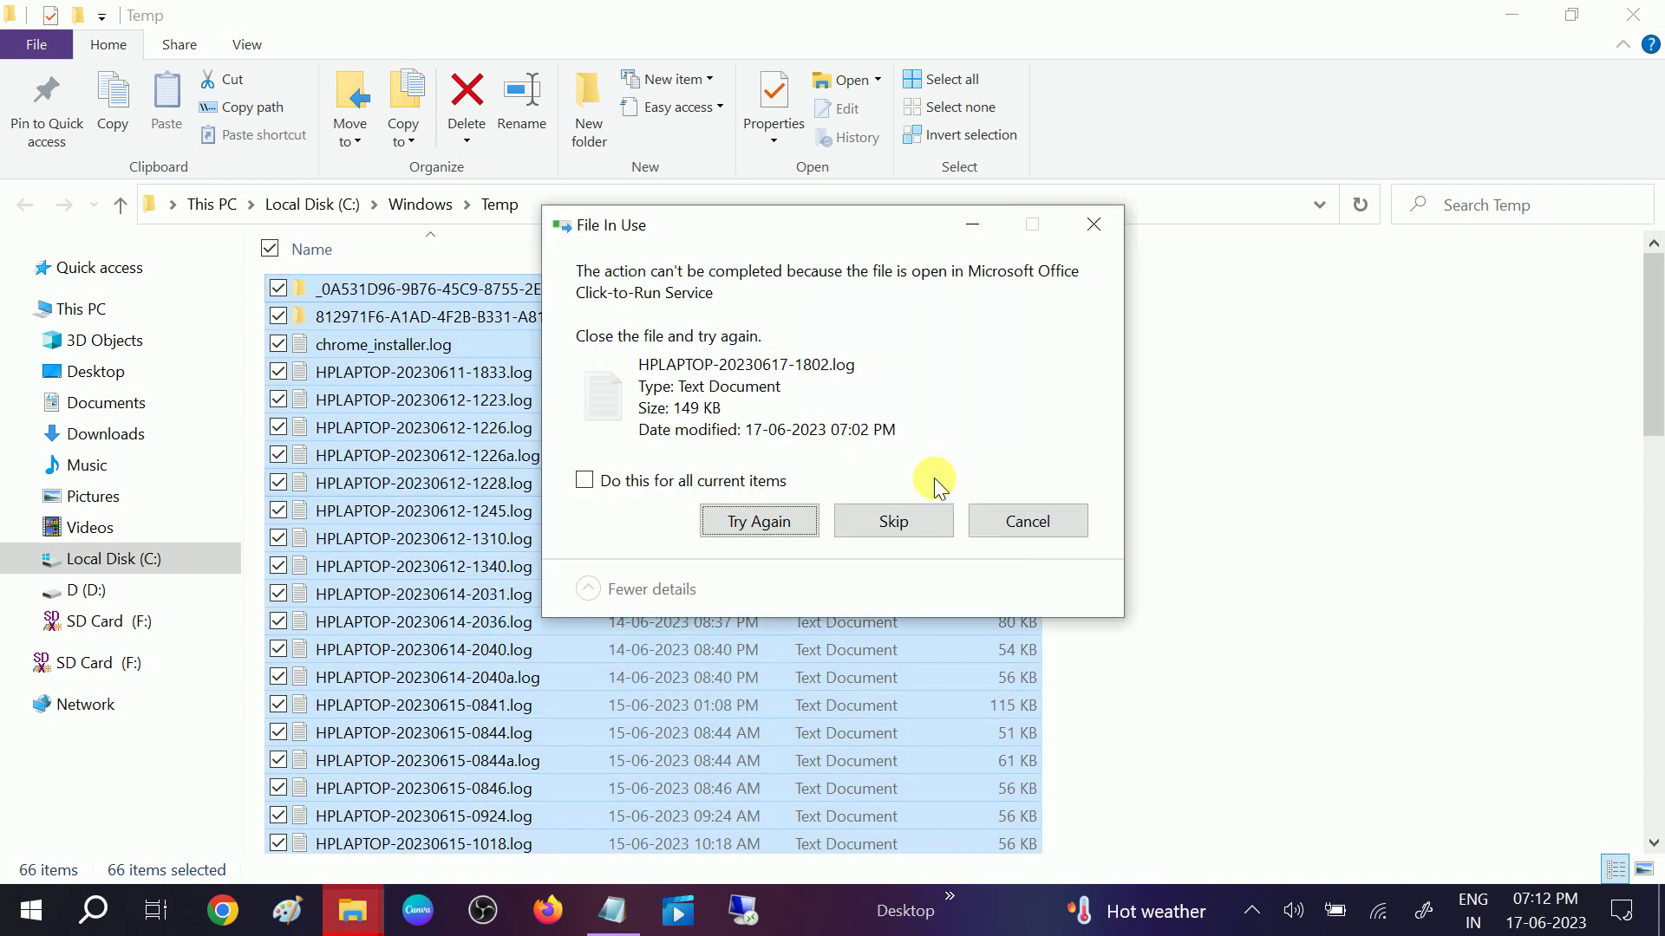
{"action": "left_click", "coordinate": [907, 520]}
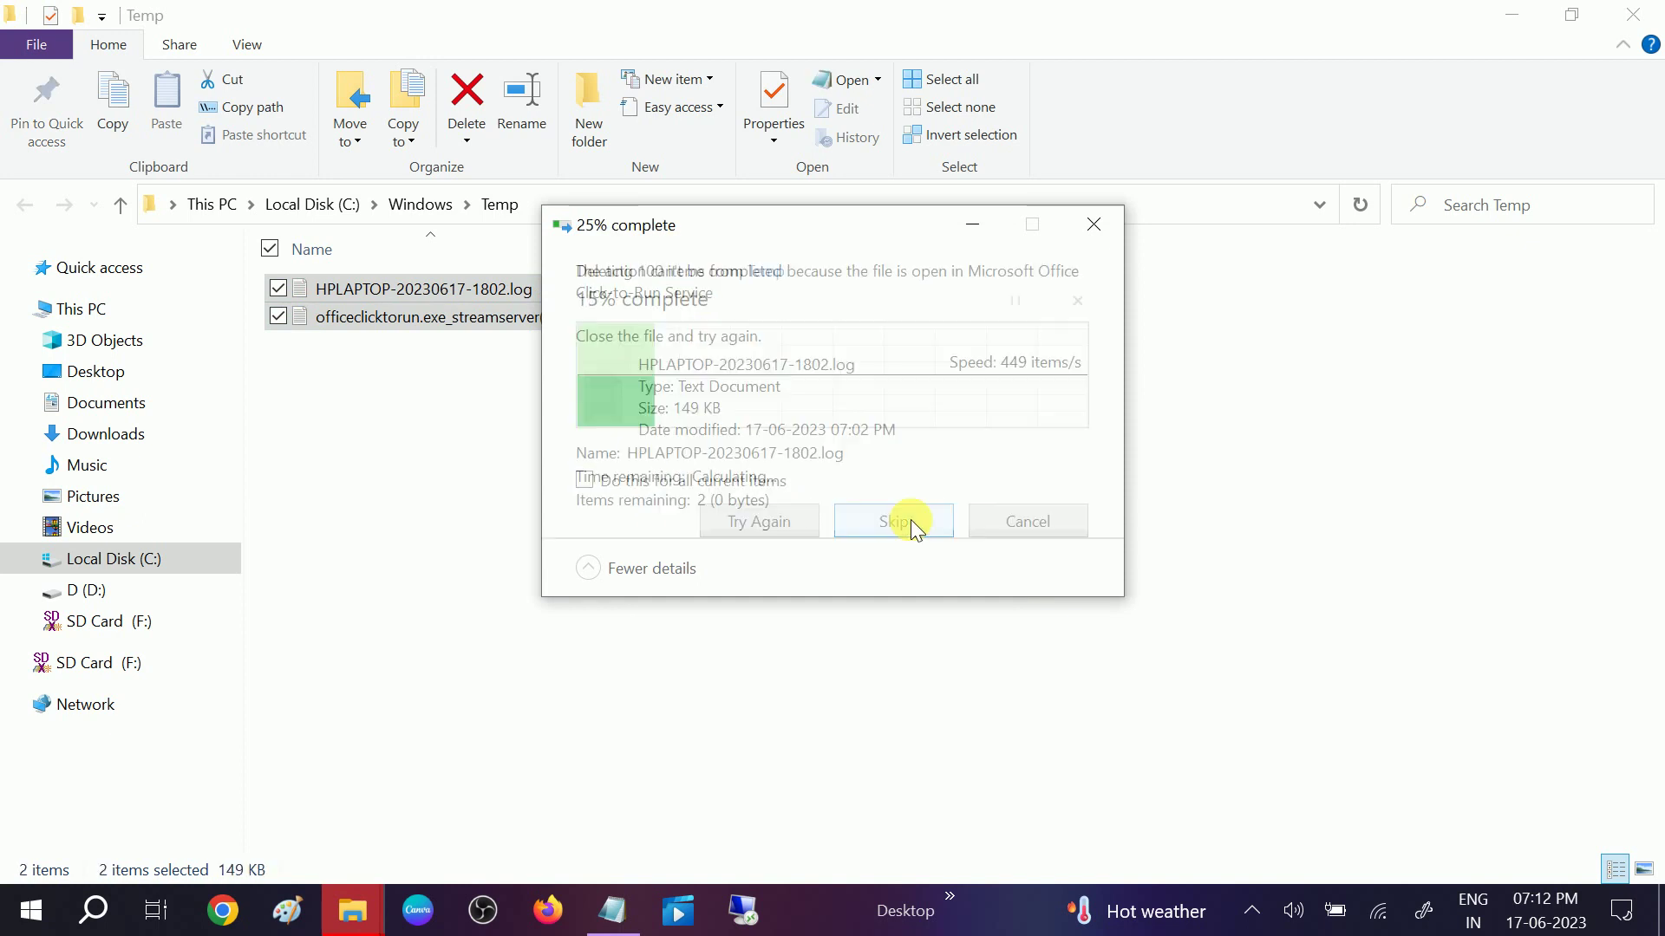
{"action": "left_click", "coordinate": [1094, 225]}
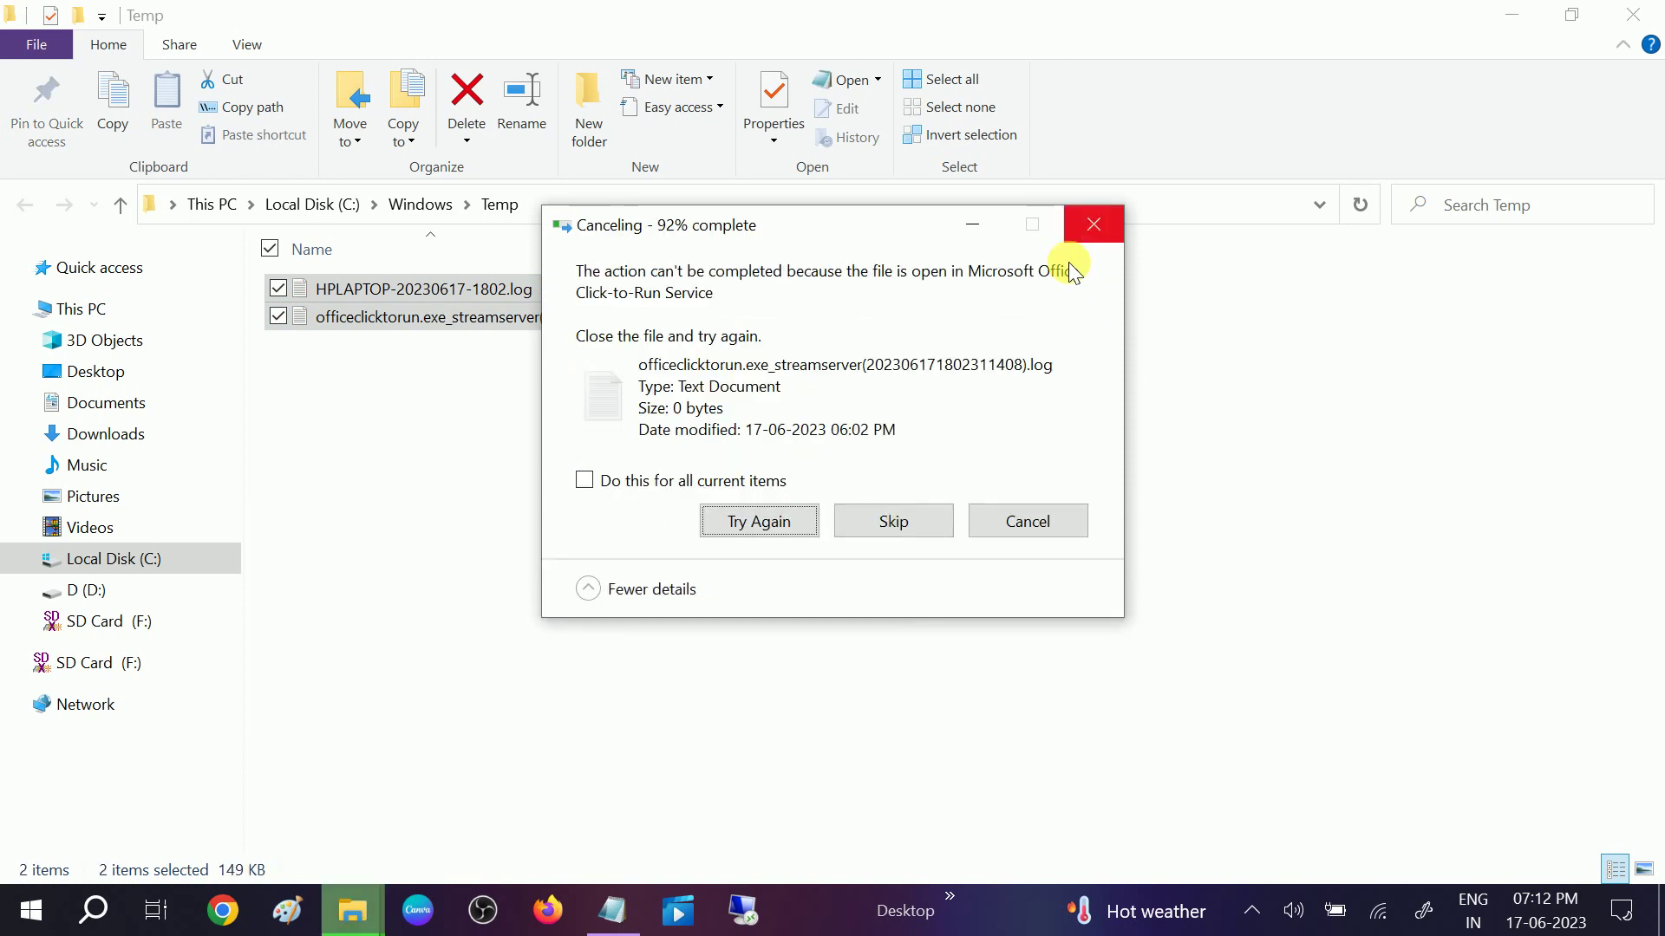
{"action": "left_click", "coordinate": [1004, 523]}
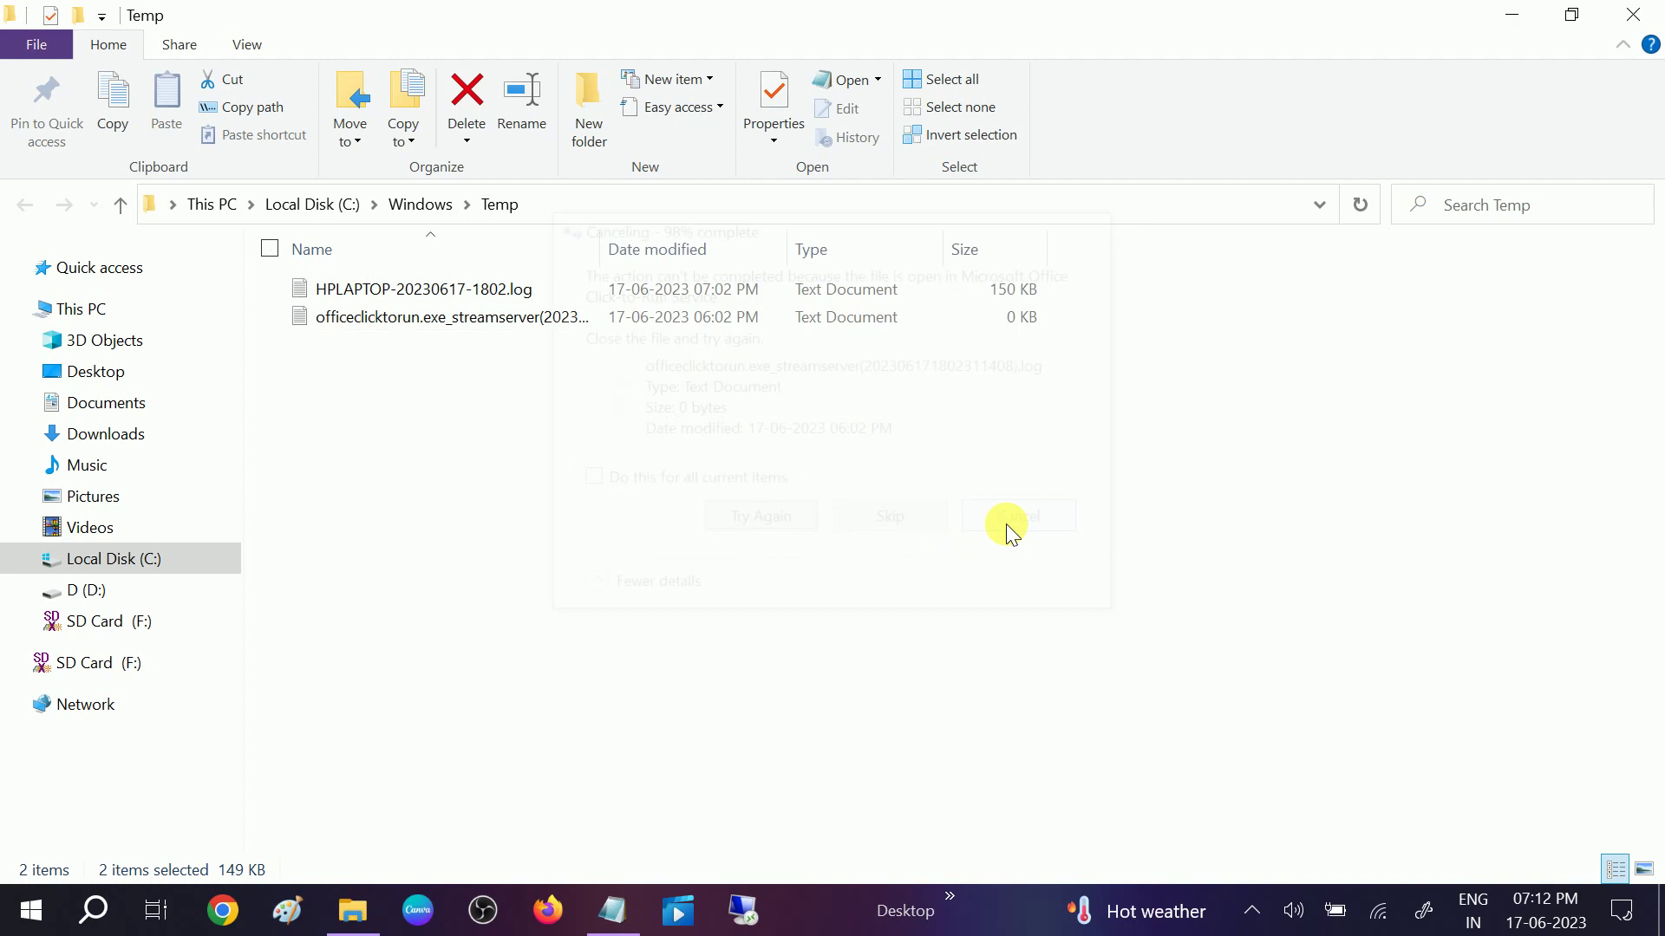
{"action": "left_click", "coordinate": [1648, 11]}
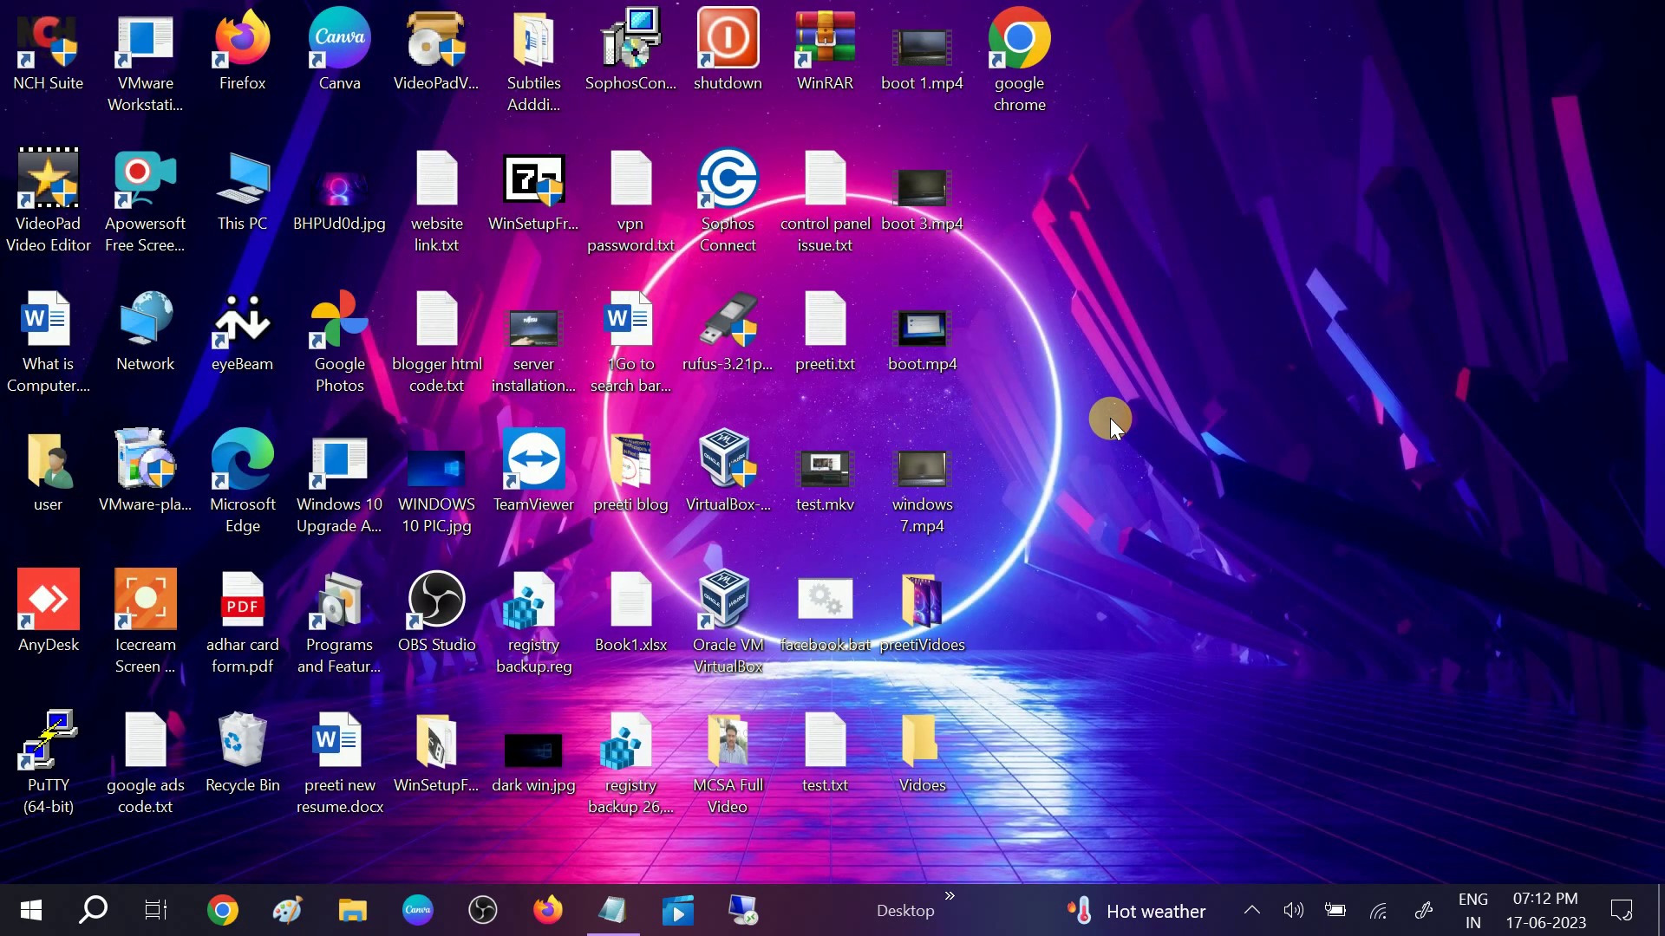
- Open the user's %temp% folder and permanently delete its 73 selected items
{"action": "key", "text": "super+r"}
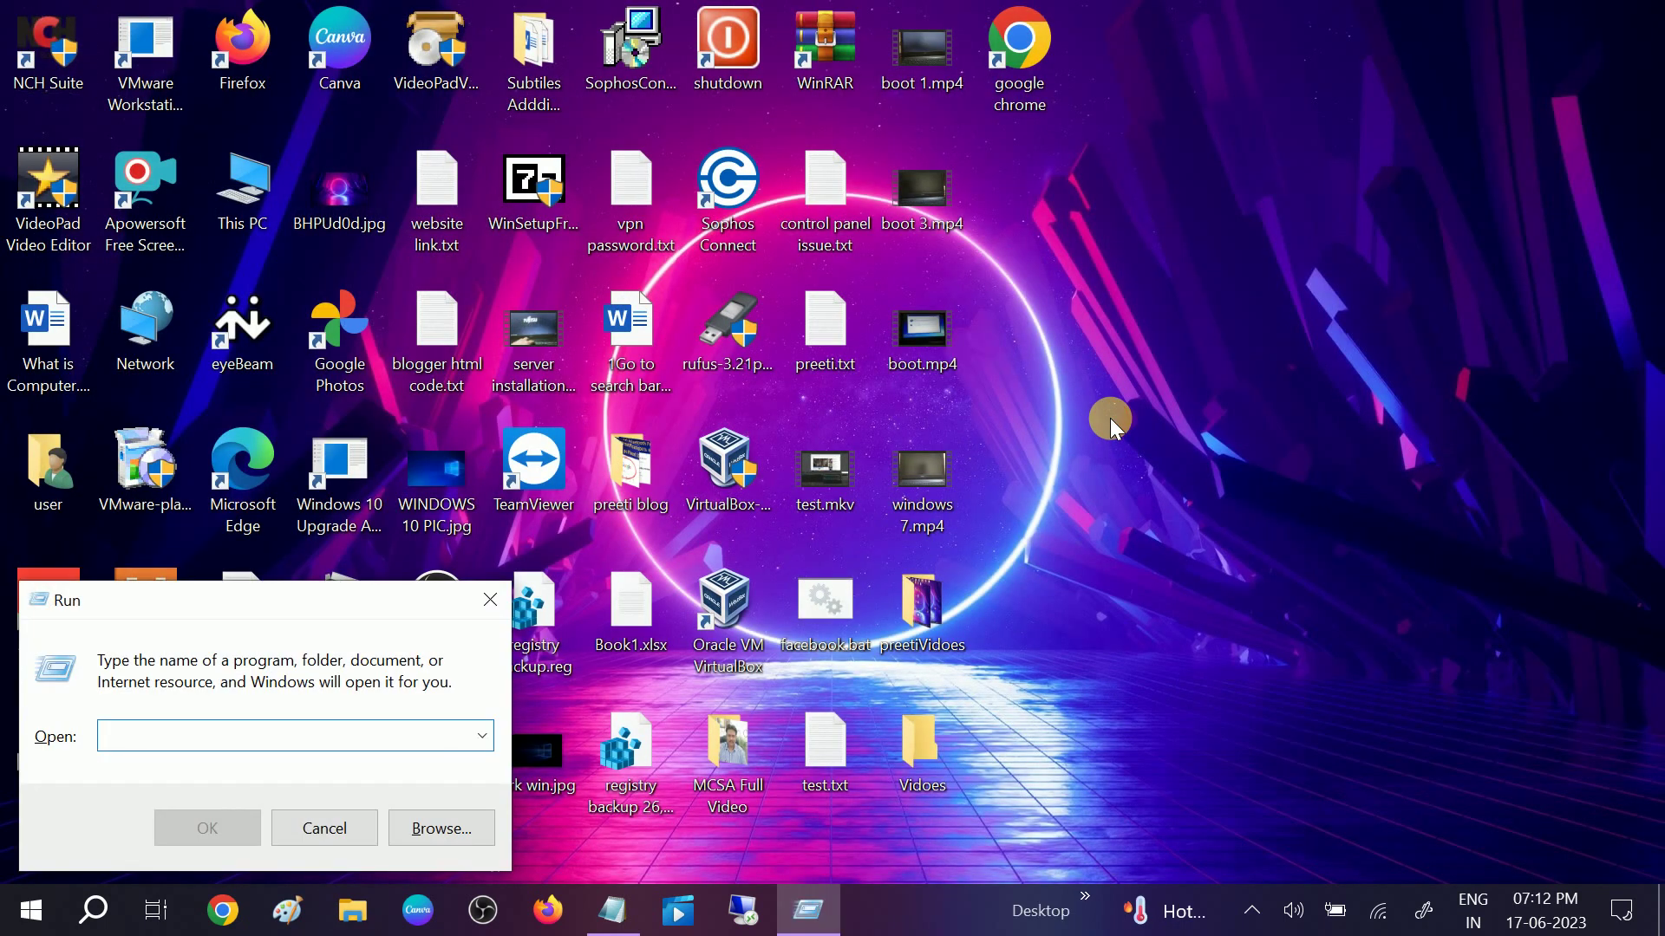
{"action": "type", "text": "%temp%"}
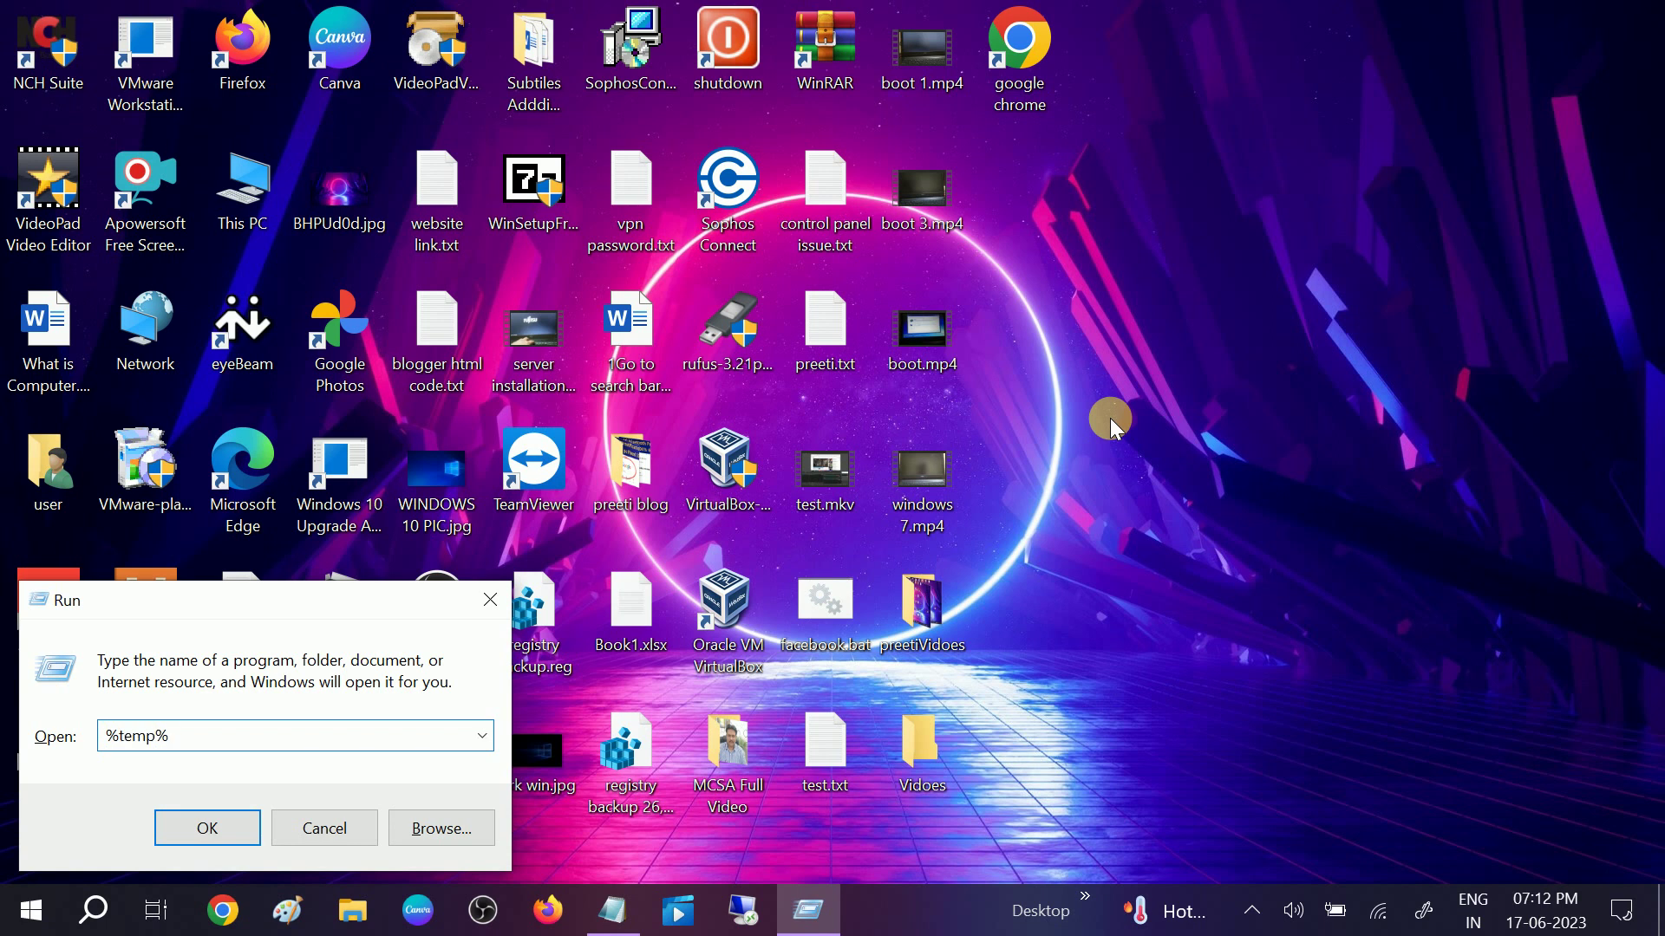
{"action": "key", "text": "Return"}
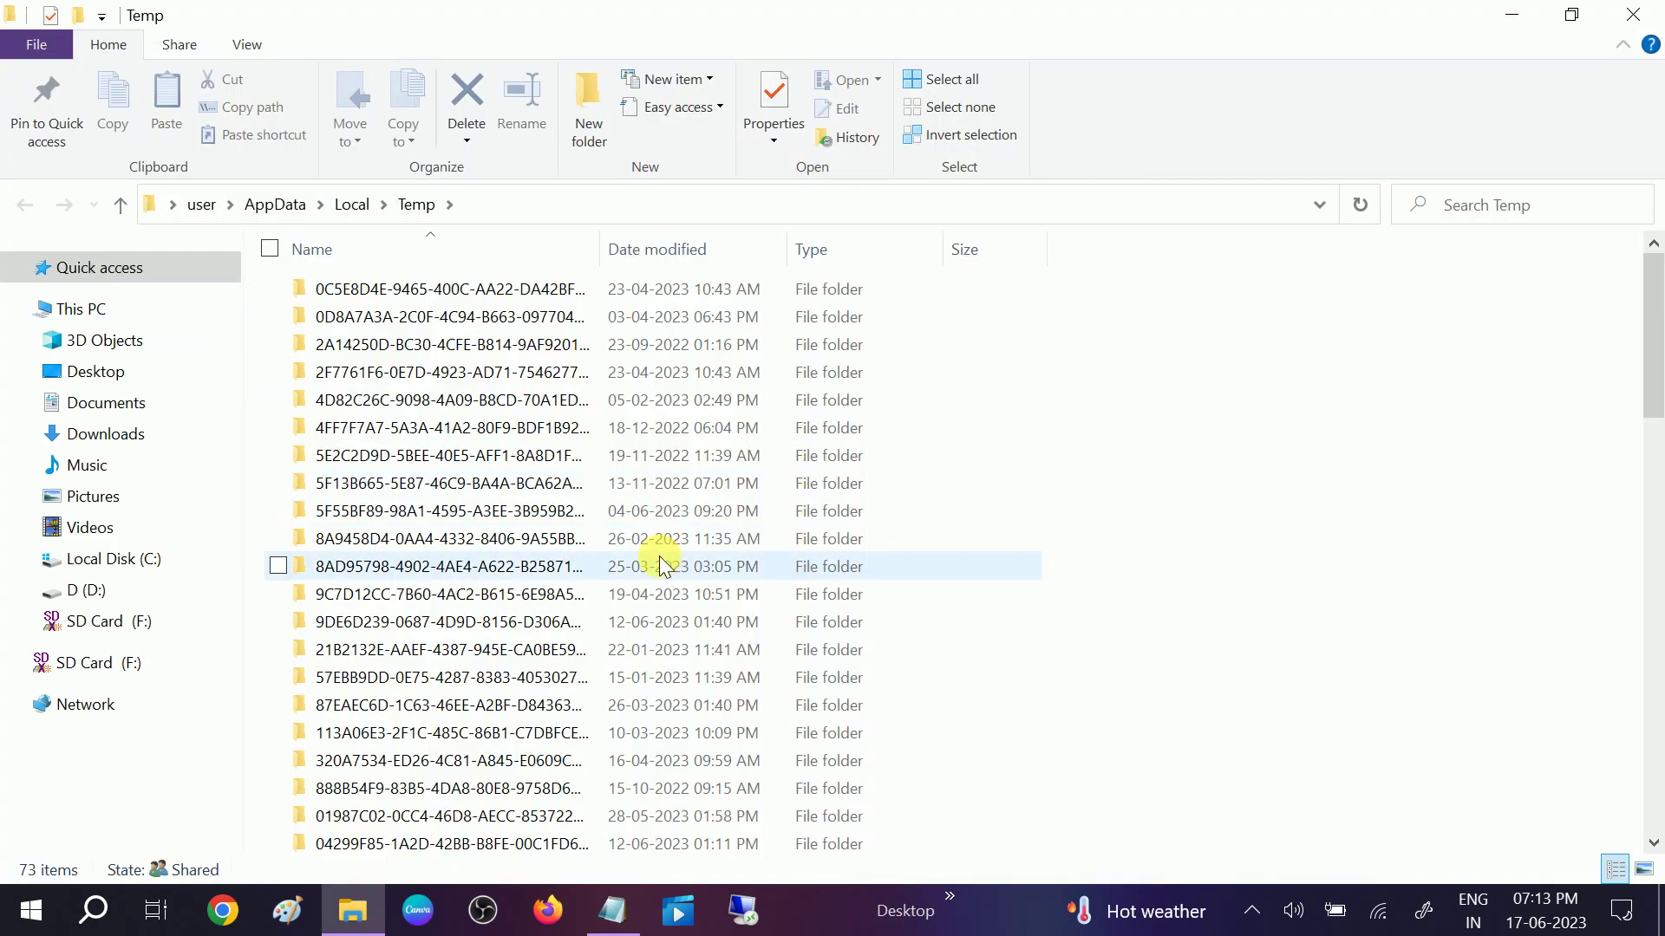
{"action": "key", "text": "ctrl+a"}
{"action": "key", "text": "shift+Delete"}
{"action": "key", "text": "Return"}
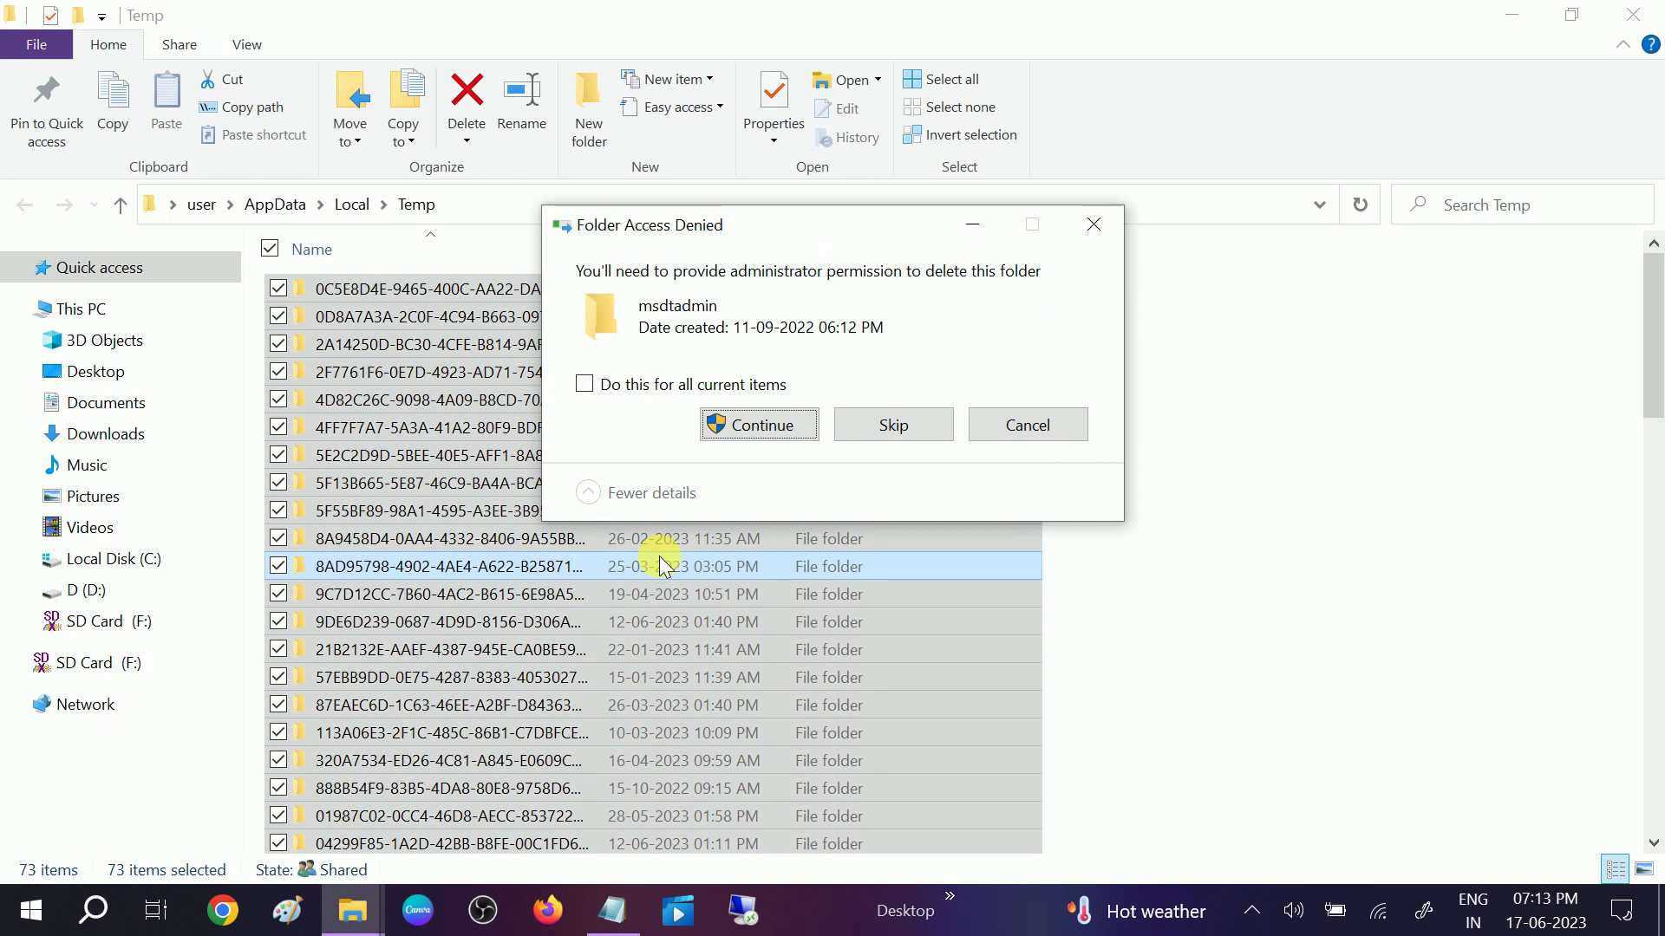
{"action": "left_click", "coordinate": [755, 425]}
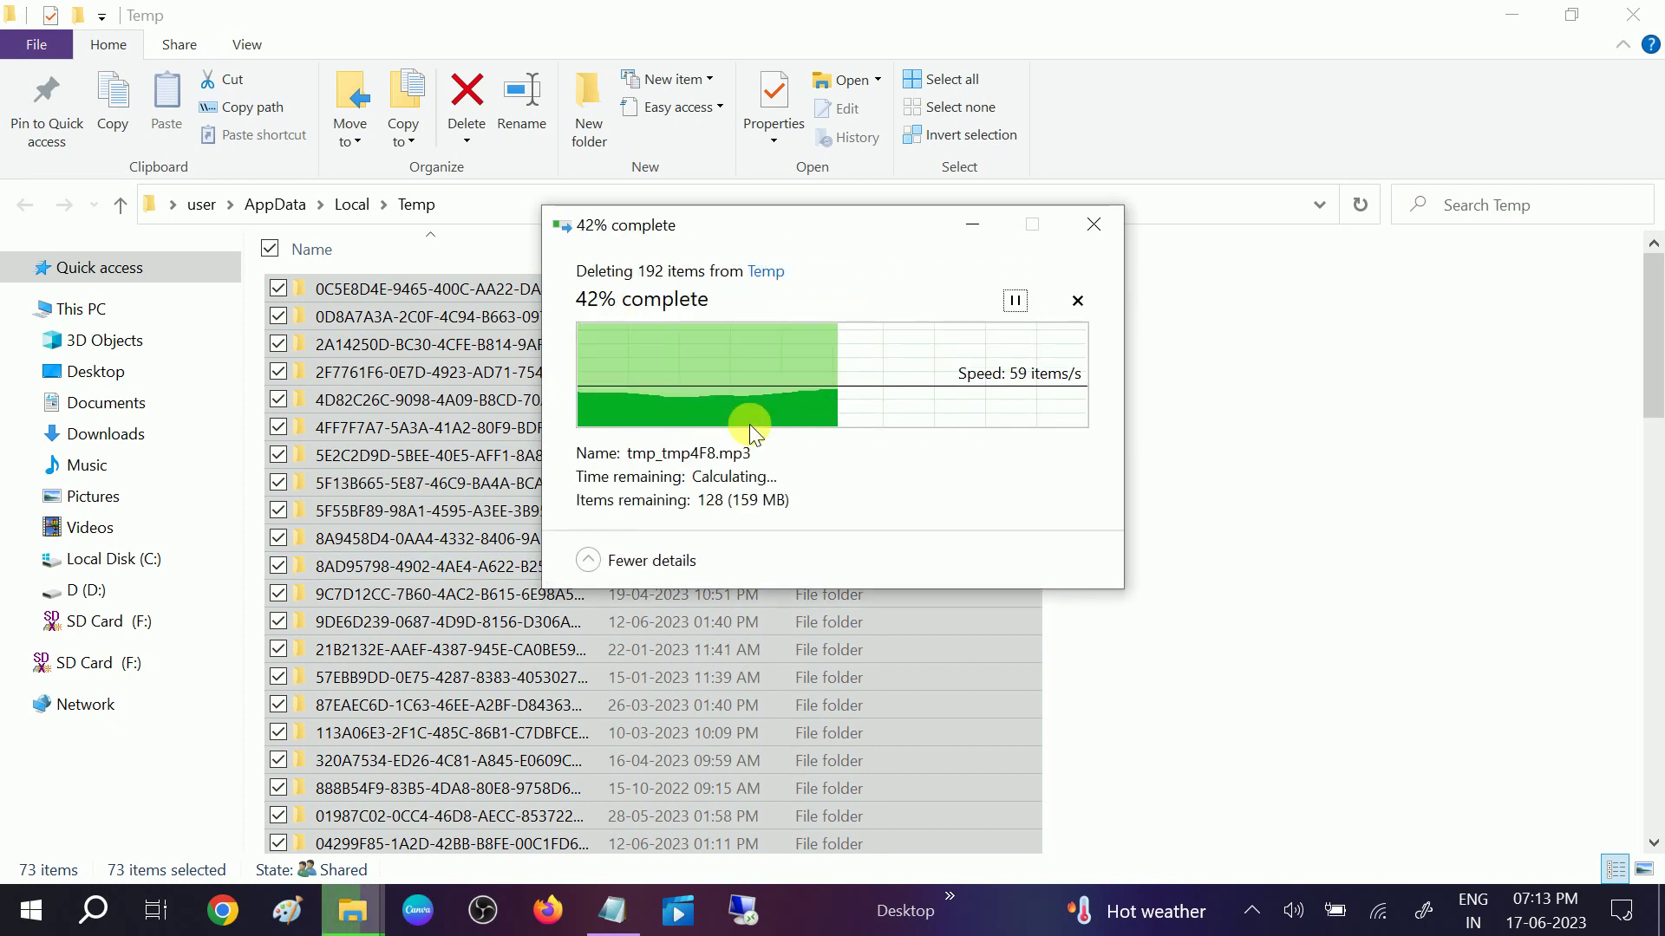
{"action": "left_click", "coordinate": [1082, 231]}
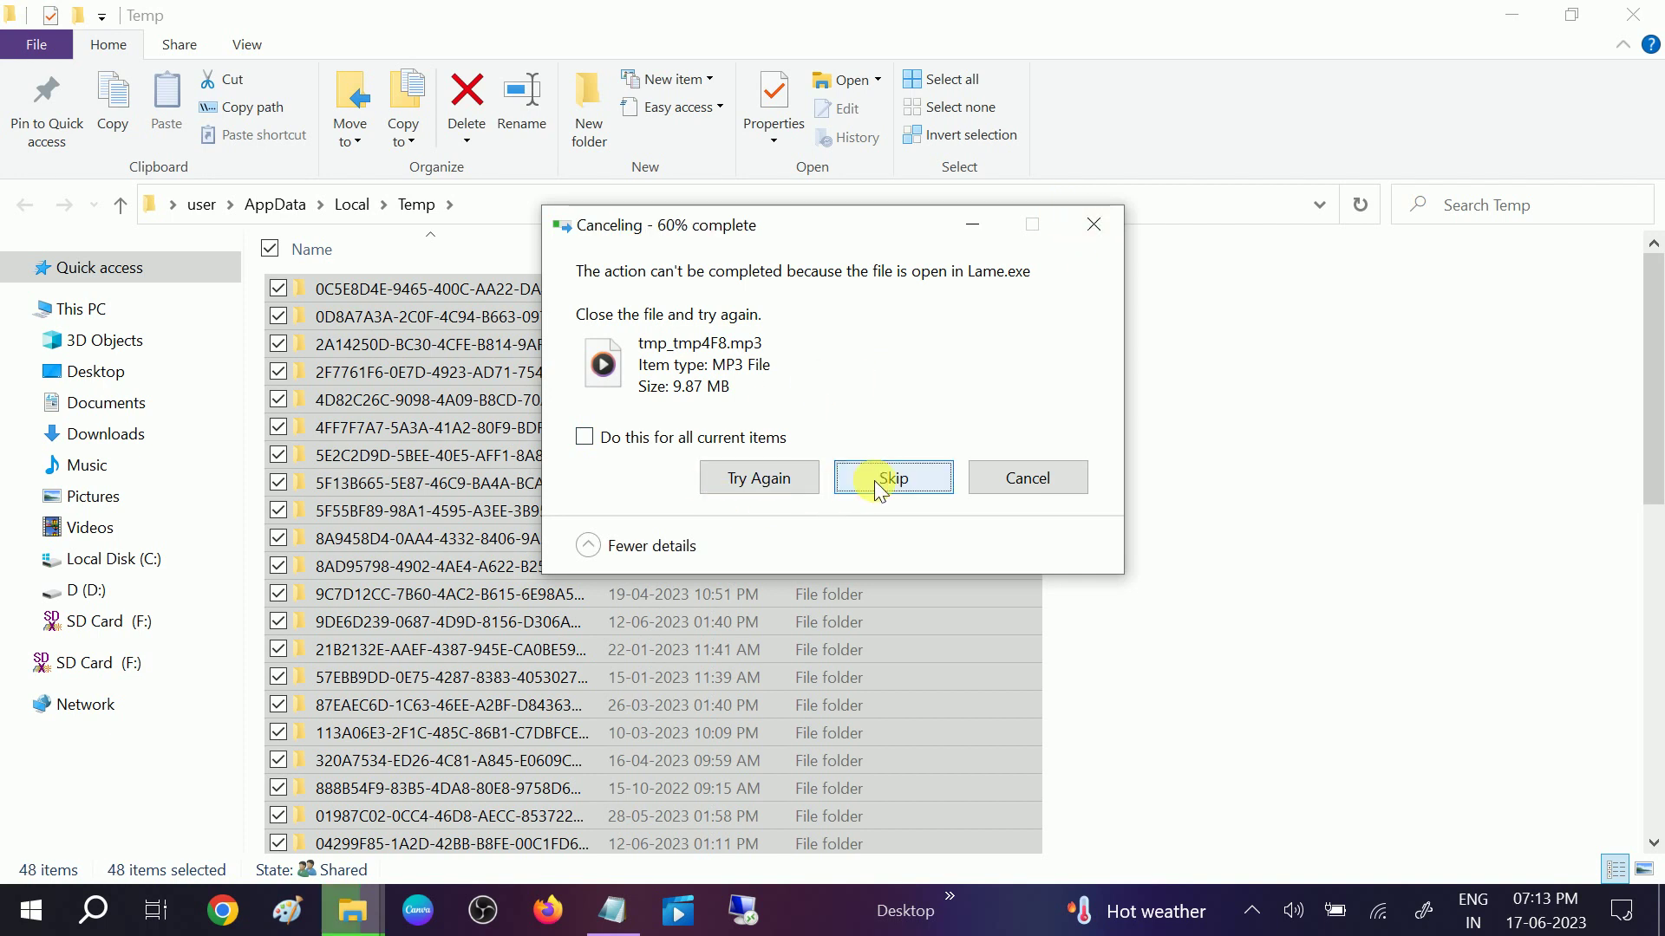
{"action": "left_click", "coordinate": [648, 441]}
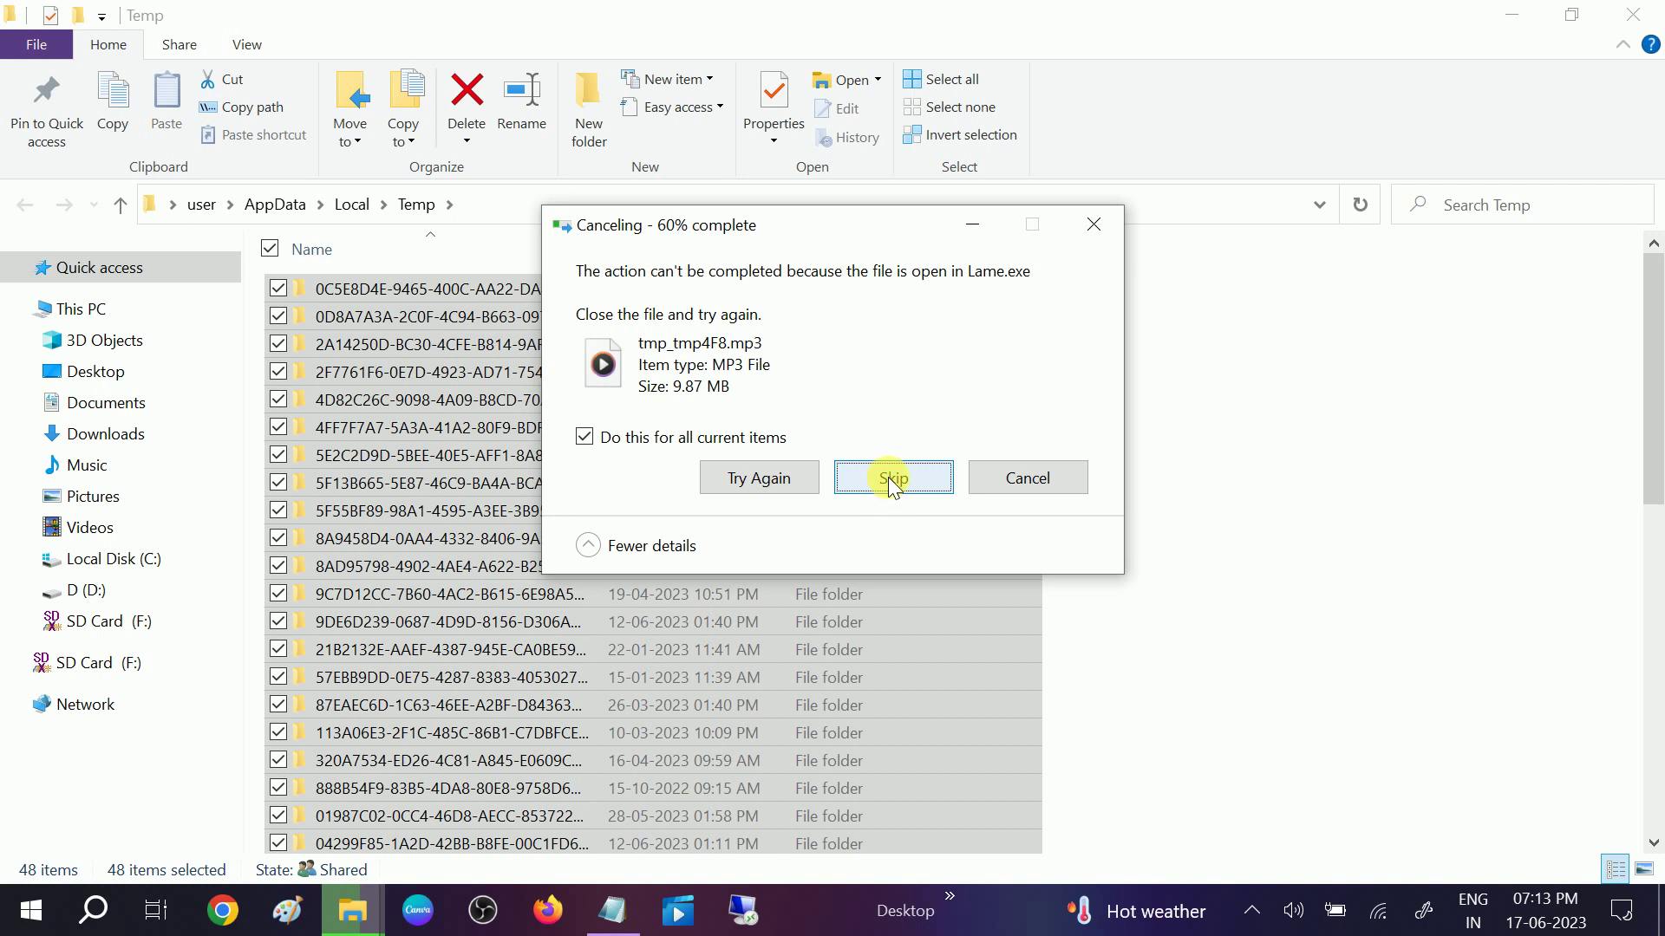
{"action": "left_click", "coordinate": [1026, 482]}
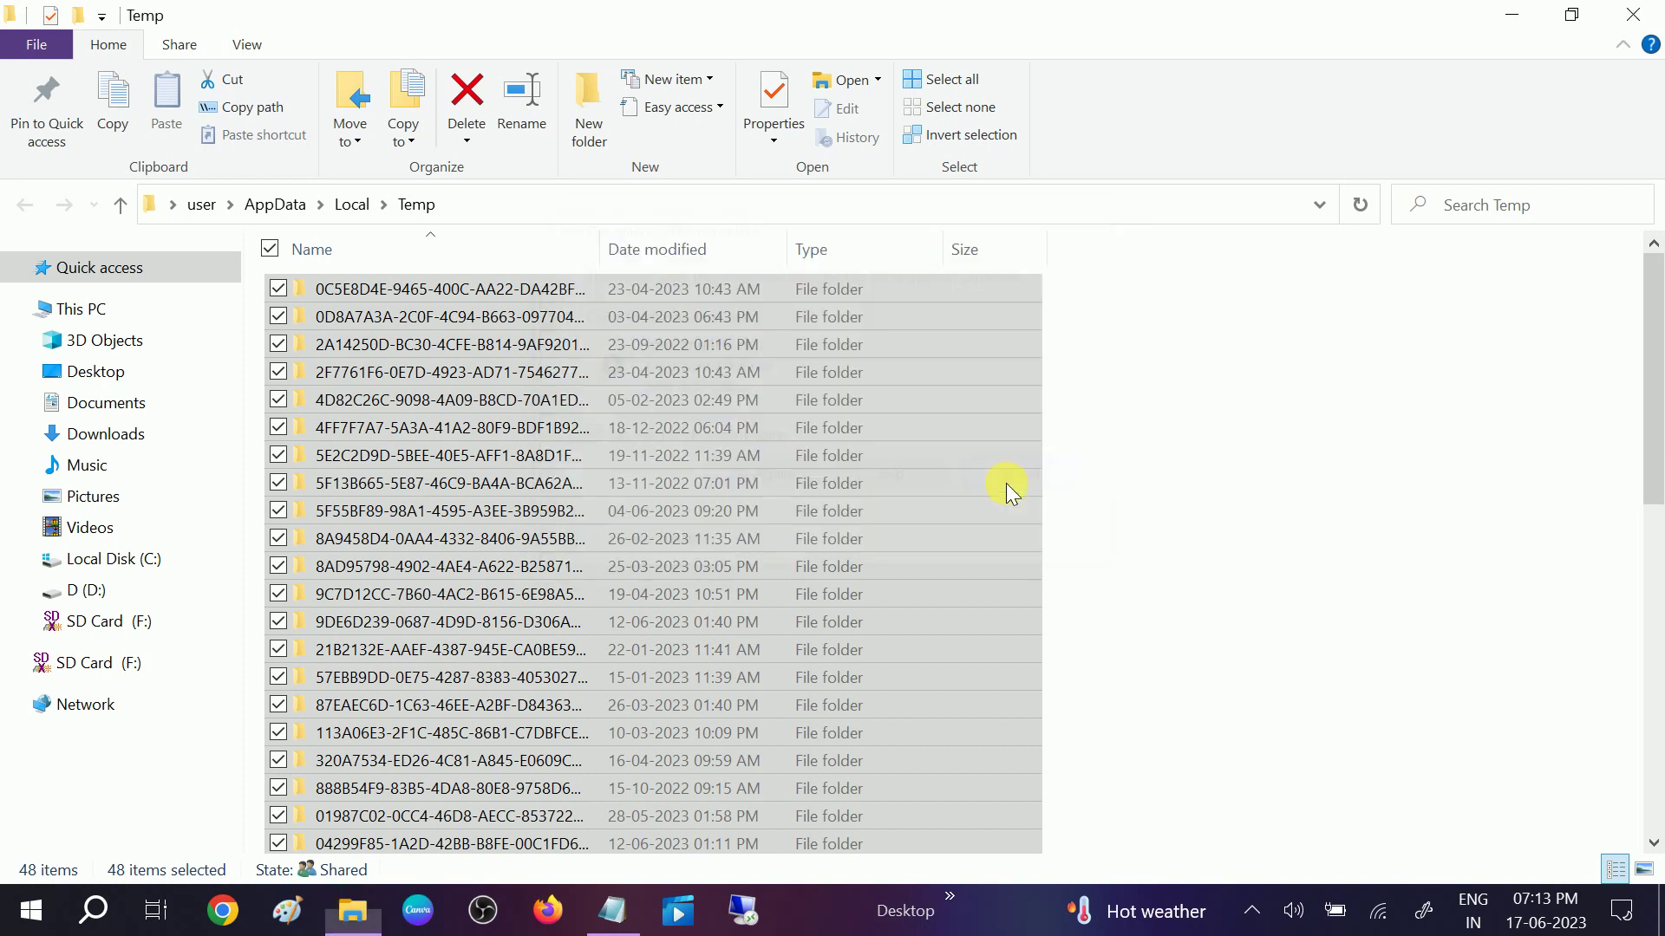
- Permanently delete the remaining Temp folders, granting permission and skipping in-use files for all
{"action": "scroll", "coordinate": [672, 383], "scroll_direction": "down", "scroll_amount": 9}
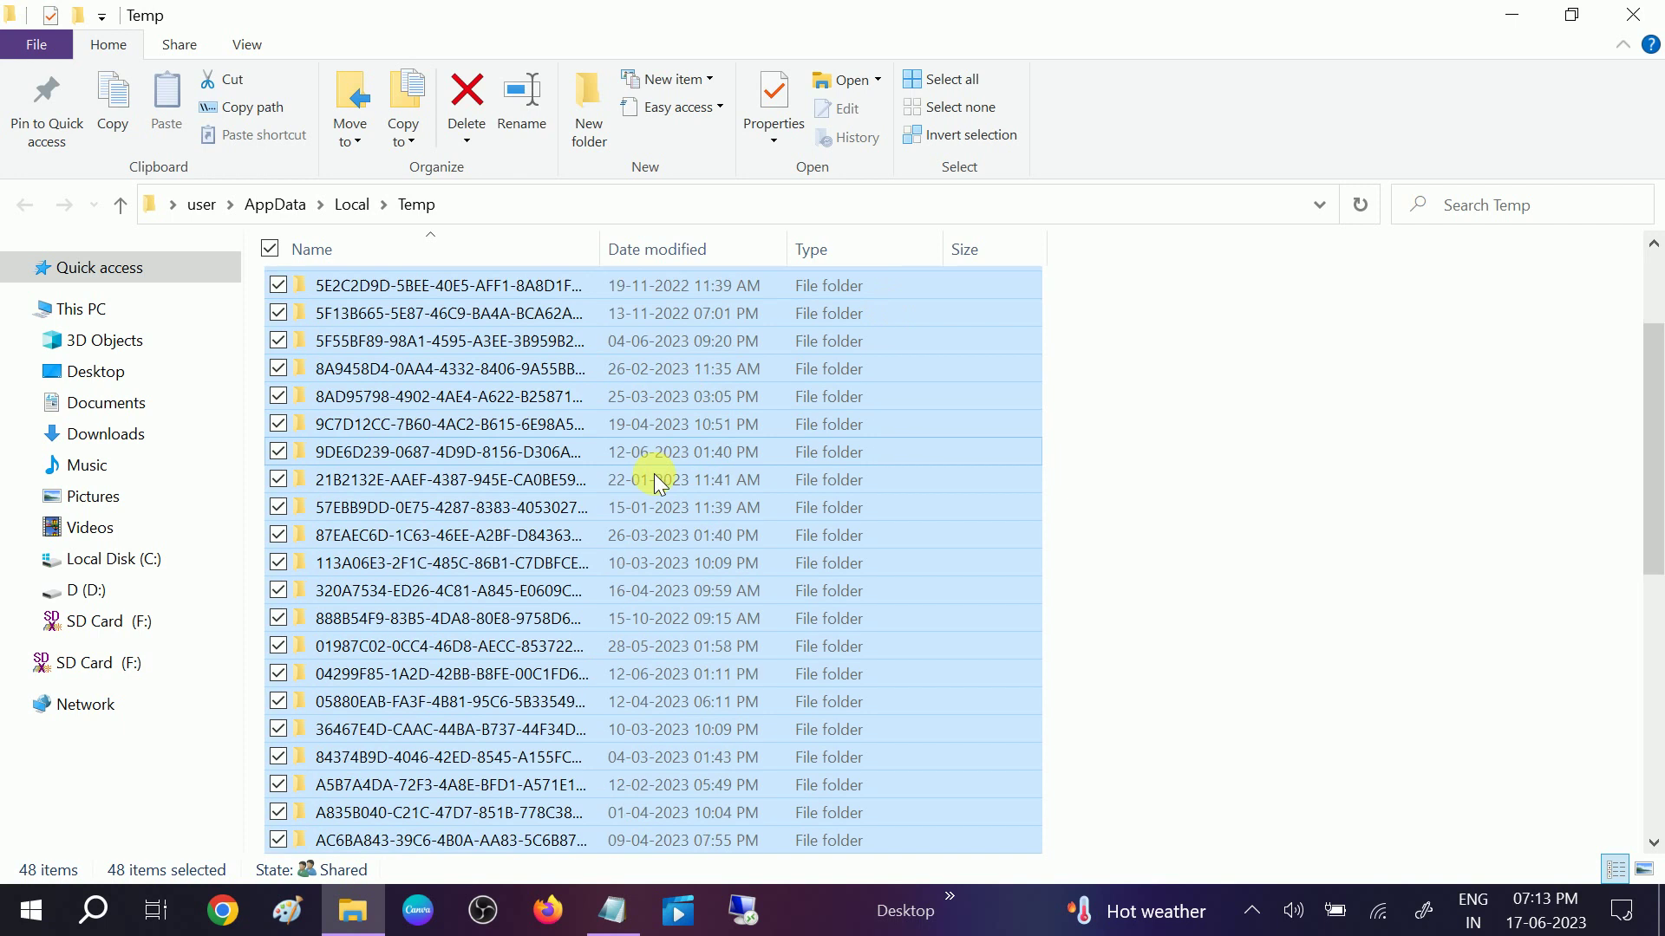
{"action": "key", "text": "shift+Delete"}
{"action": "key", "text": "Return"}
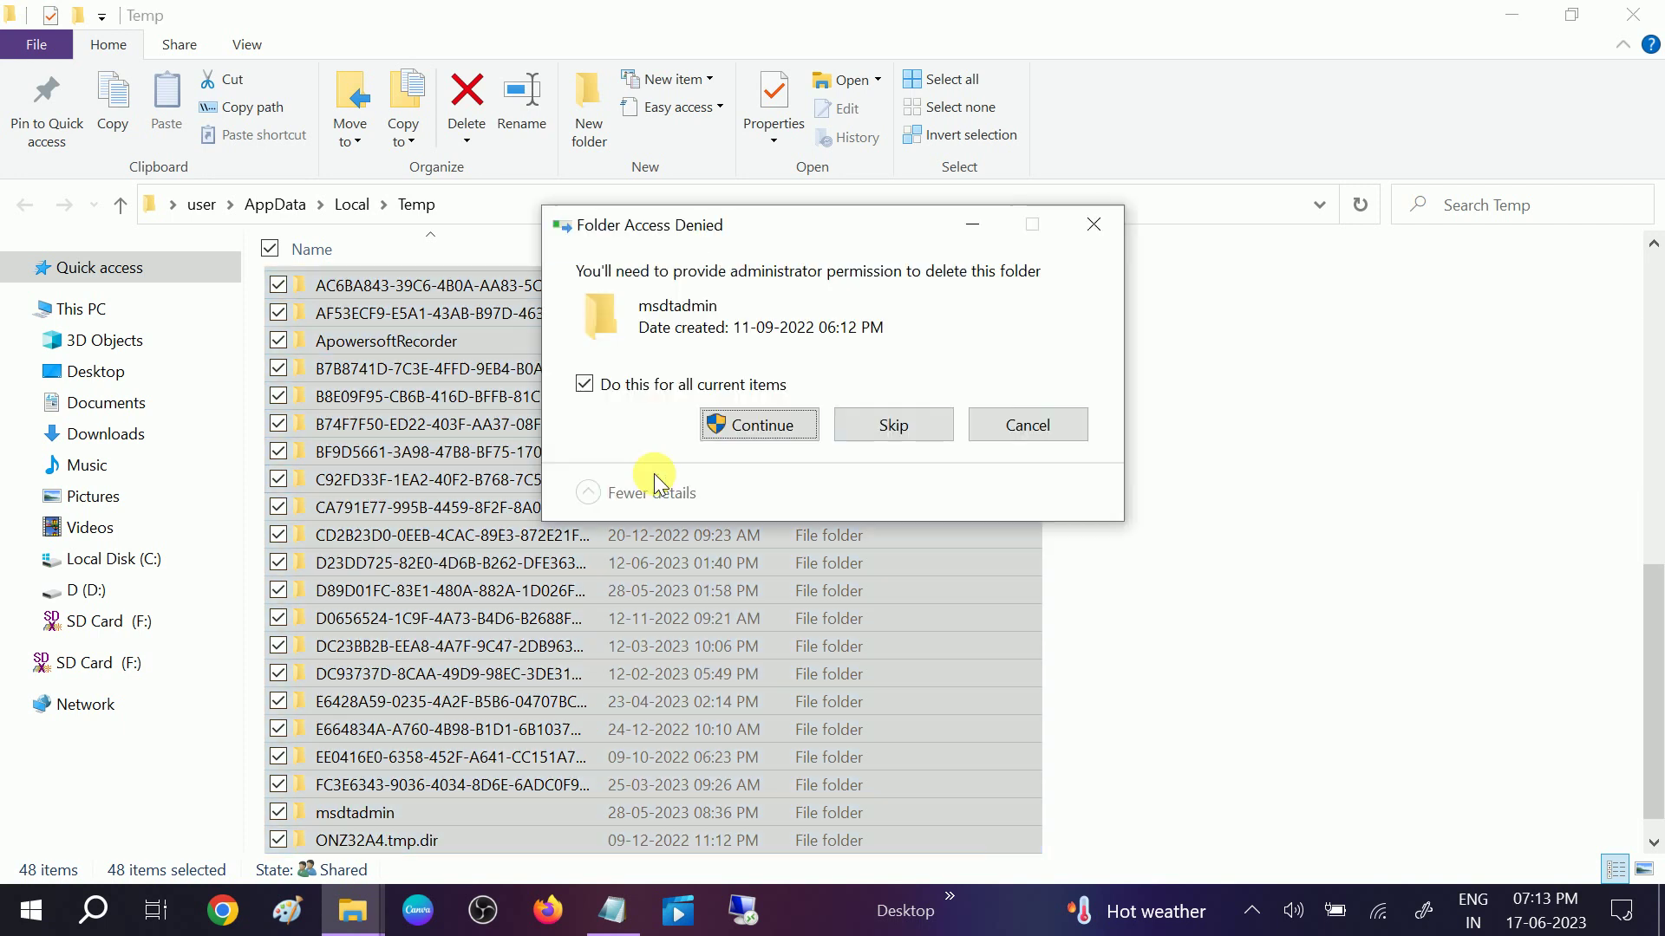
{"action": "left_click", "coordinate": [772, 425]}
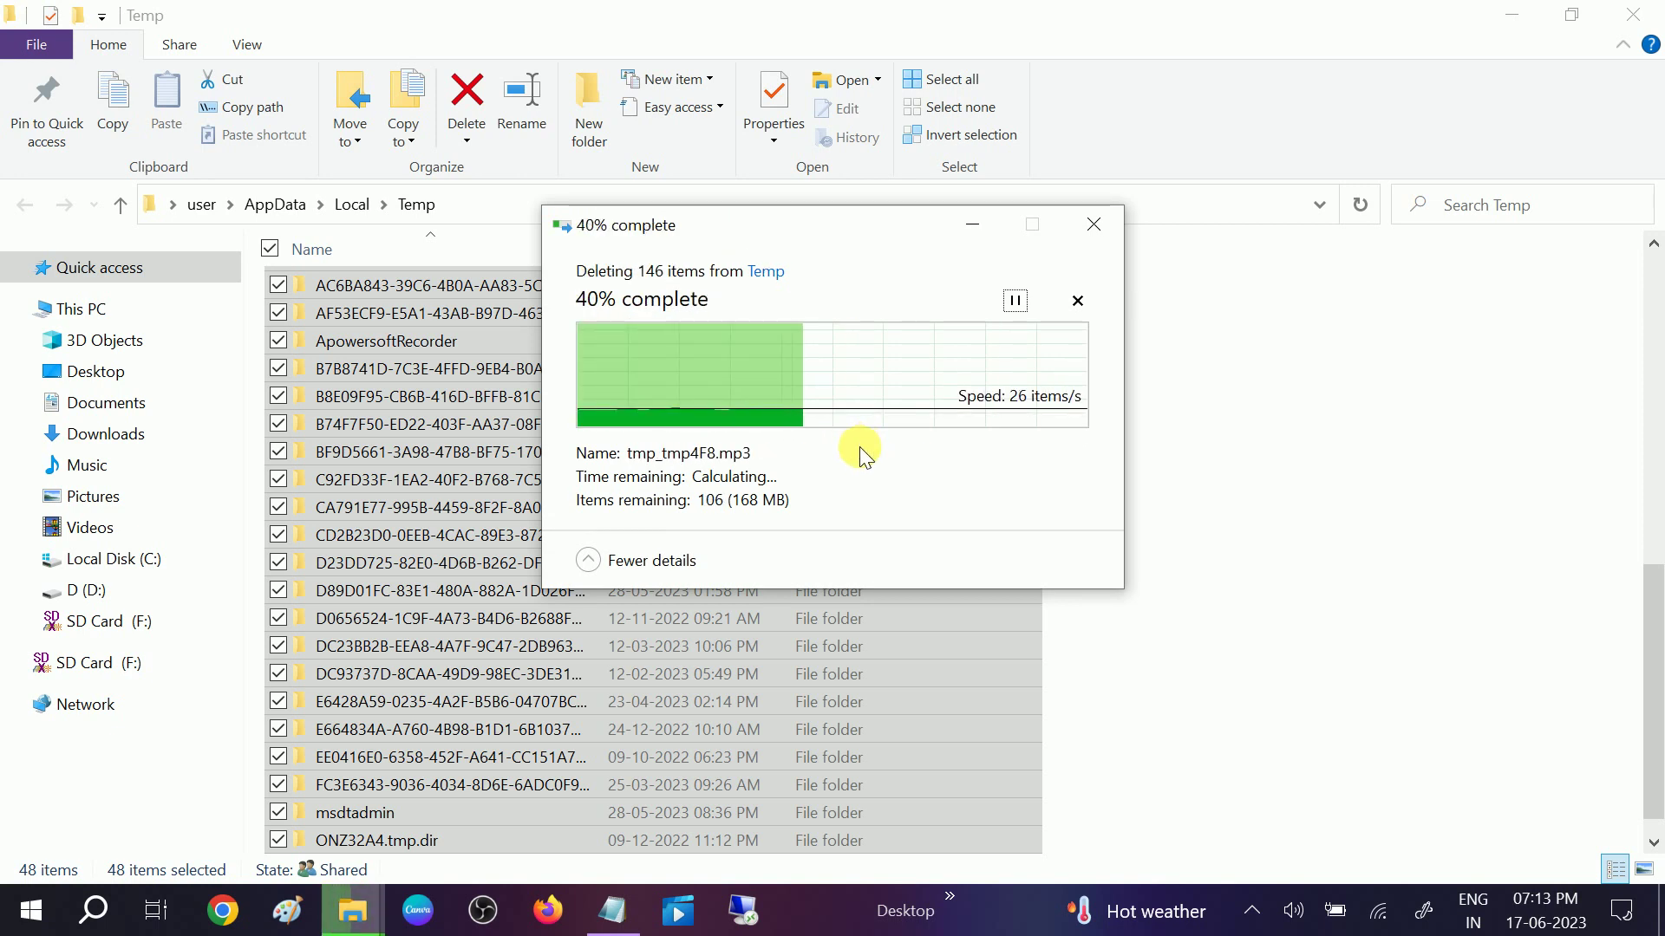
{"action": "left_click", "coordinate": [661, 438]}
{"action": "left_click", "coordinate": [909, 483]}
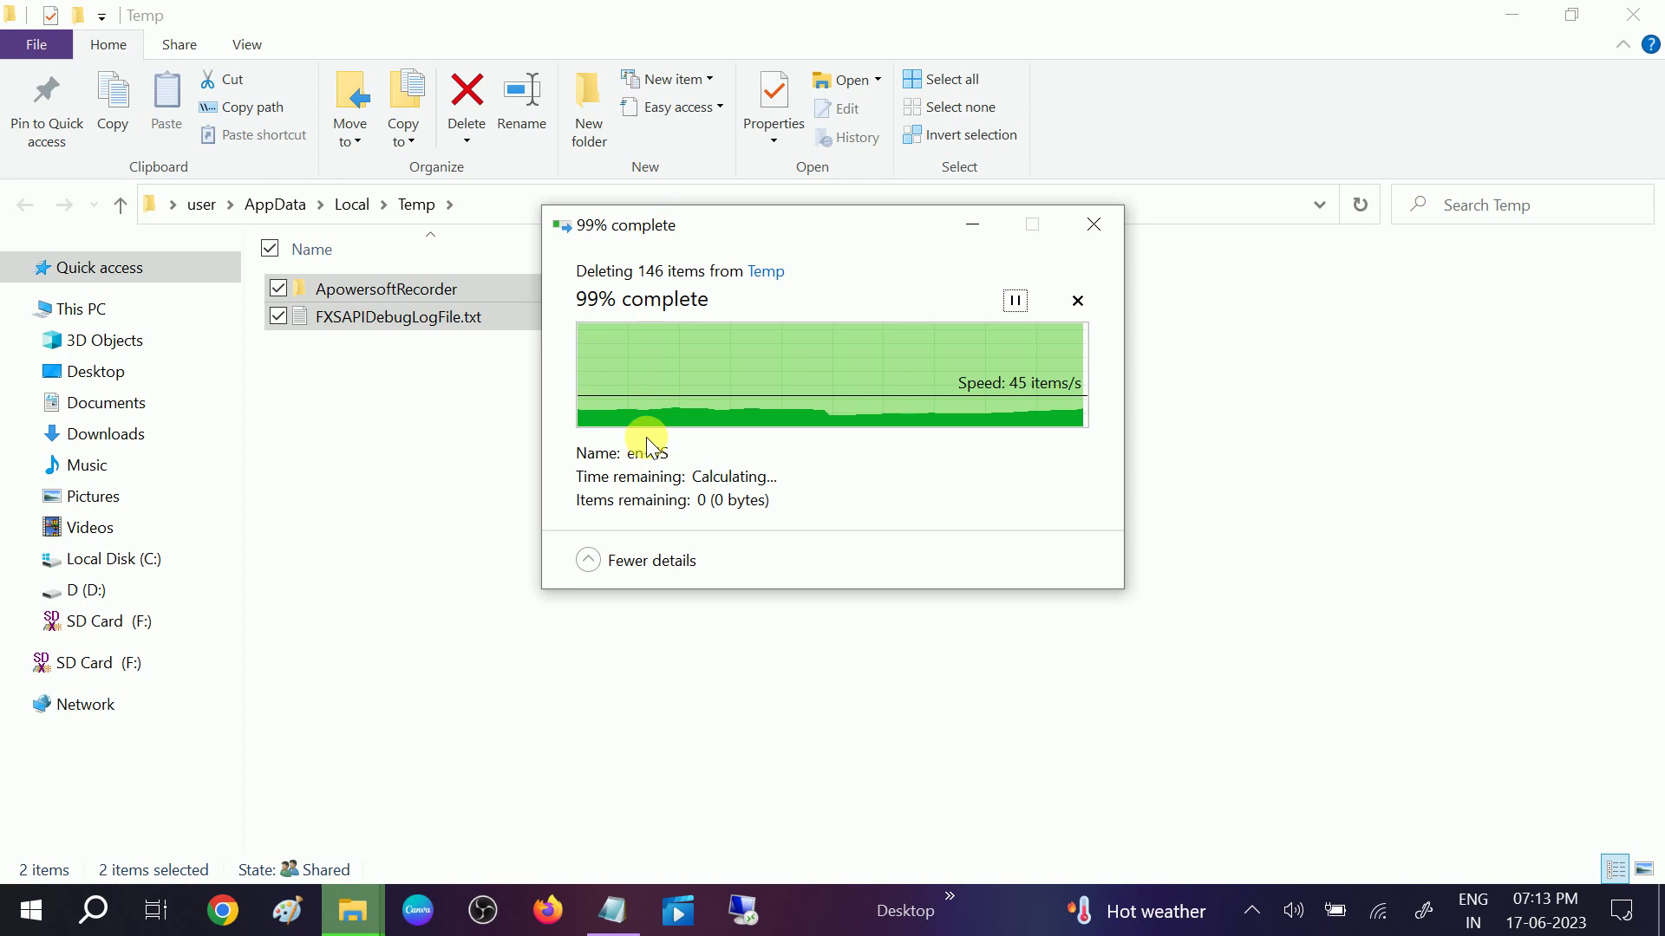
{"action": "key", "text": "super+r"}
- Open C:\Windows\Prefetch from the Run box with 'prefetch' and grant permanent access to it
{"action": "left_click_drag", "start_coordinate": [348, 632], "coordinate": [670, 550]}
{"action": "left_click", "coordinate": [461, 711]}
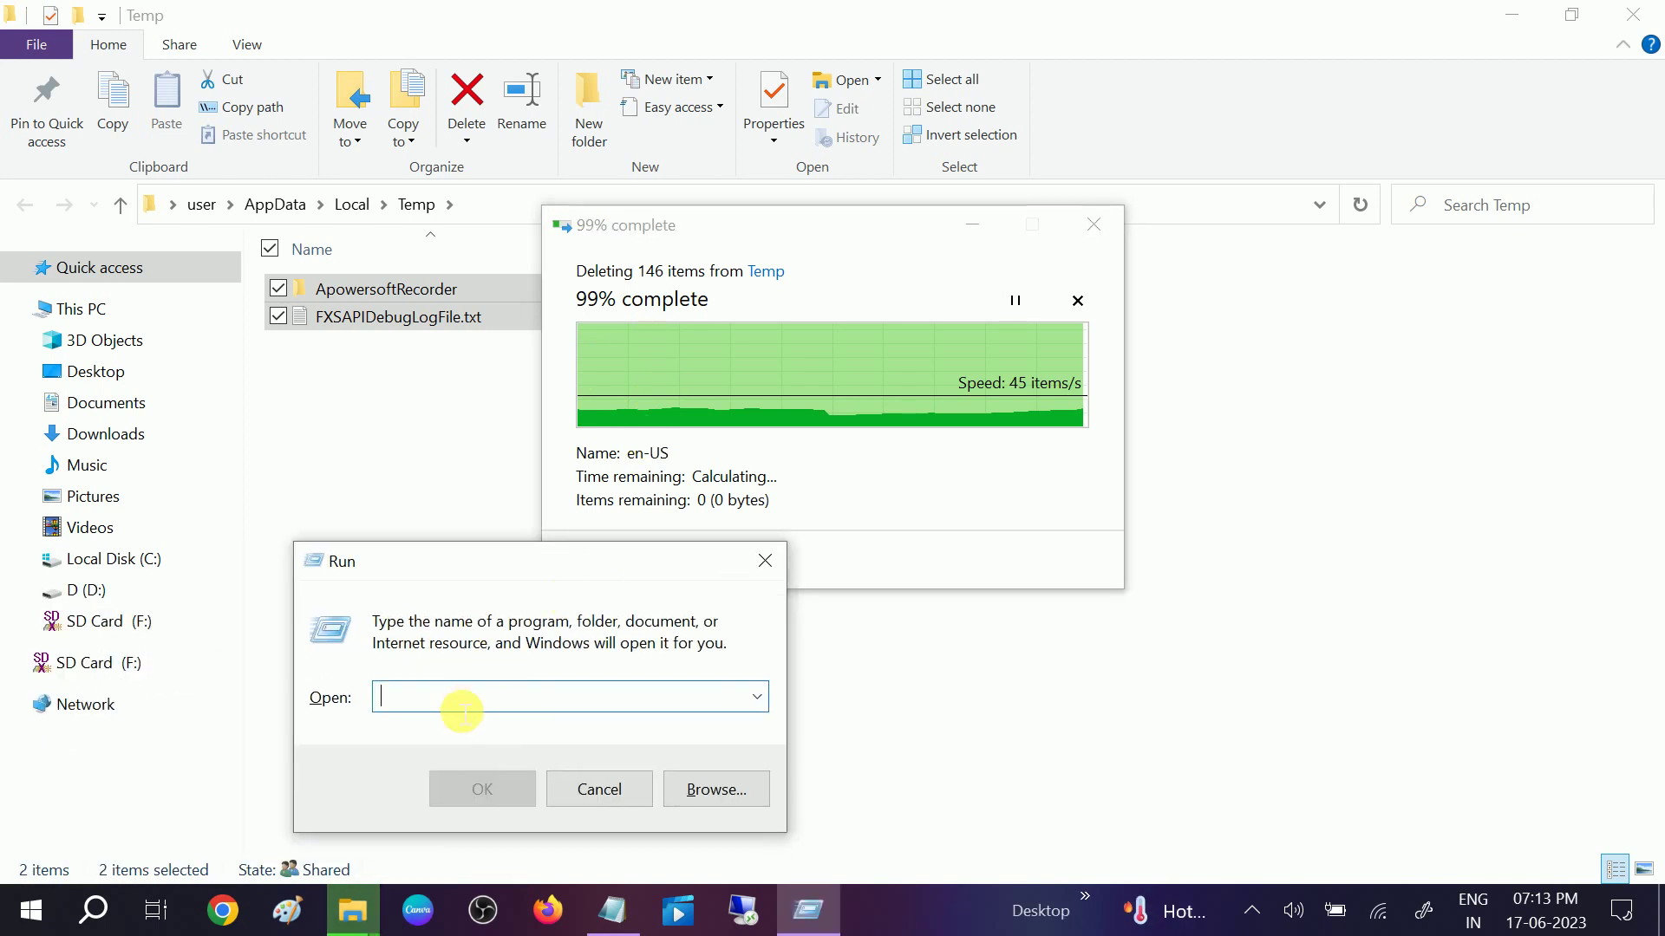
{"action": "type", "text": "prefetch"}
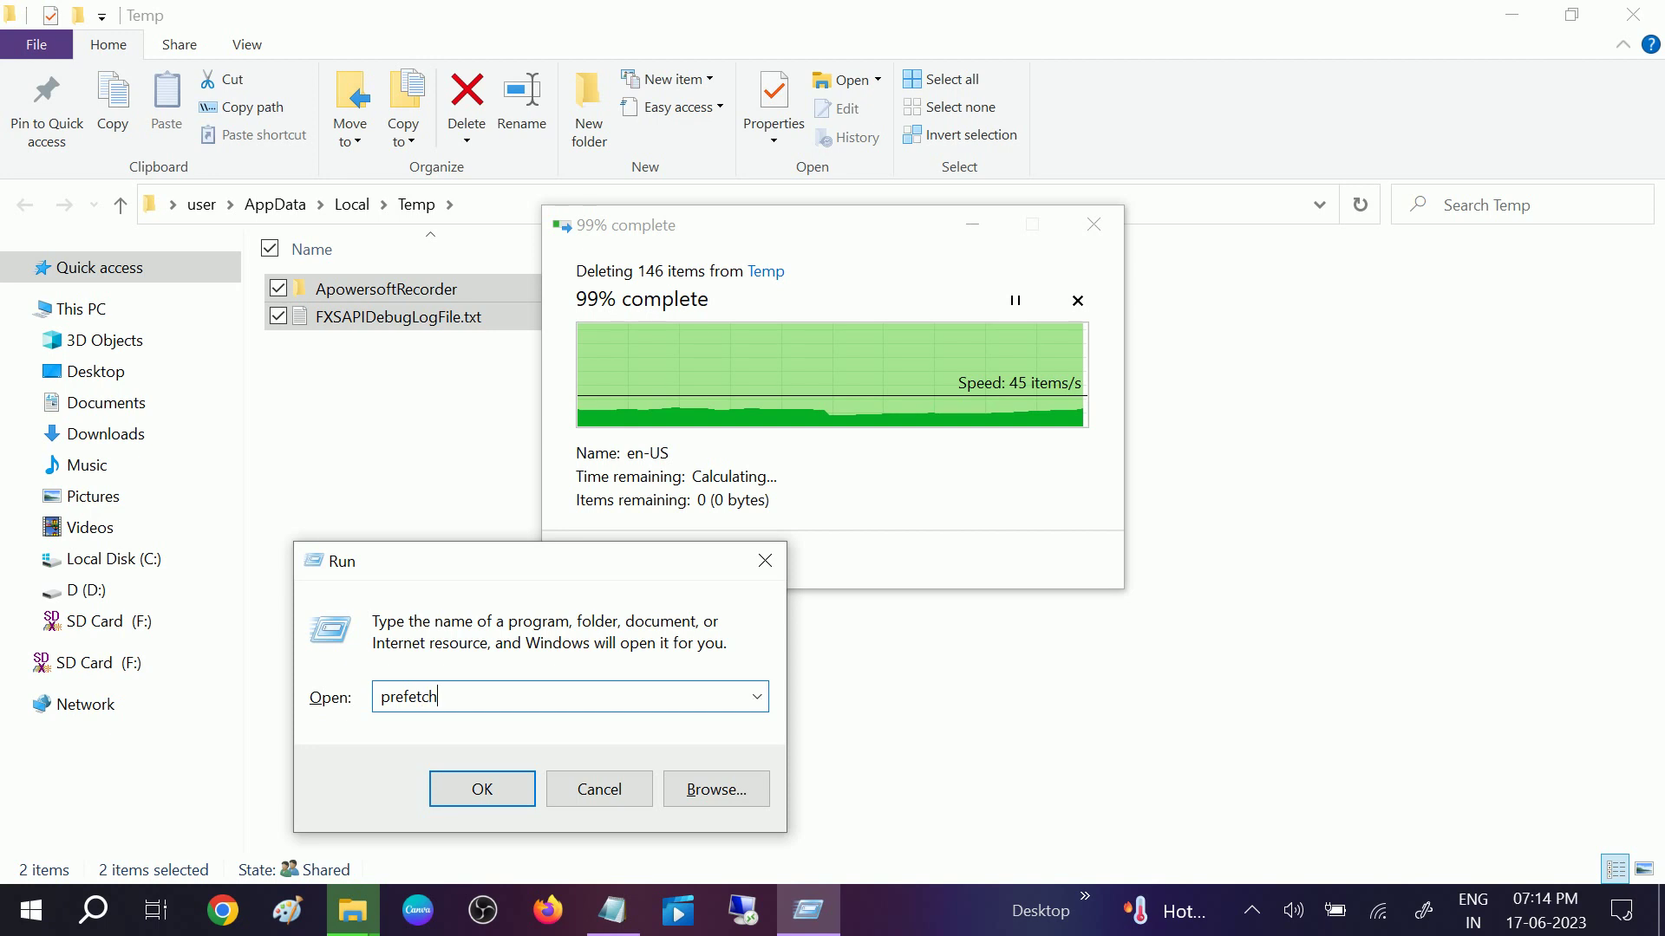
{"action": "key", "text": "Return"}
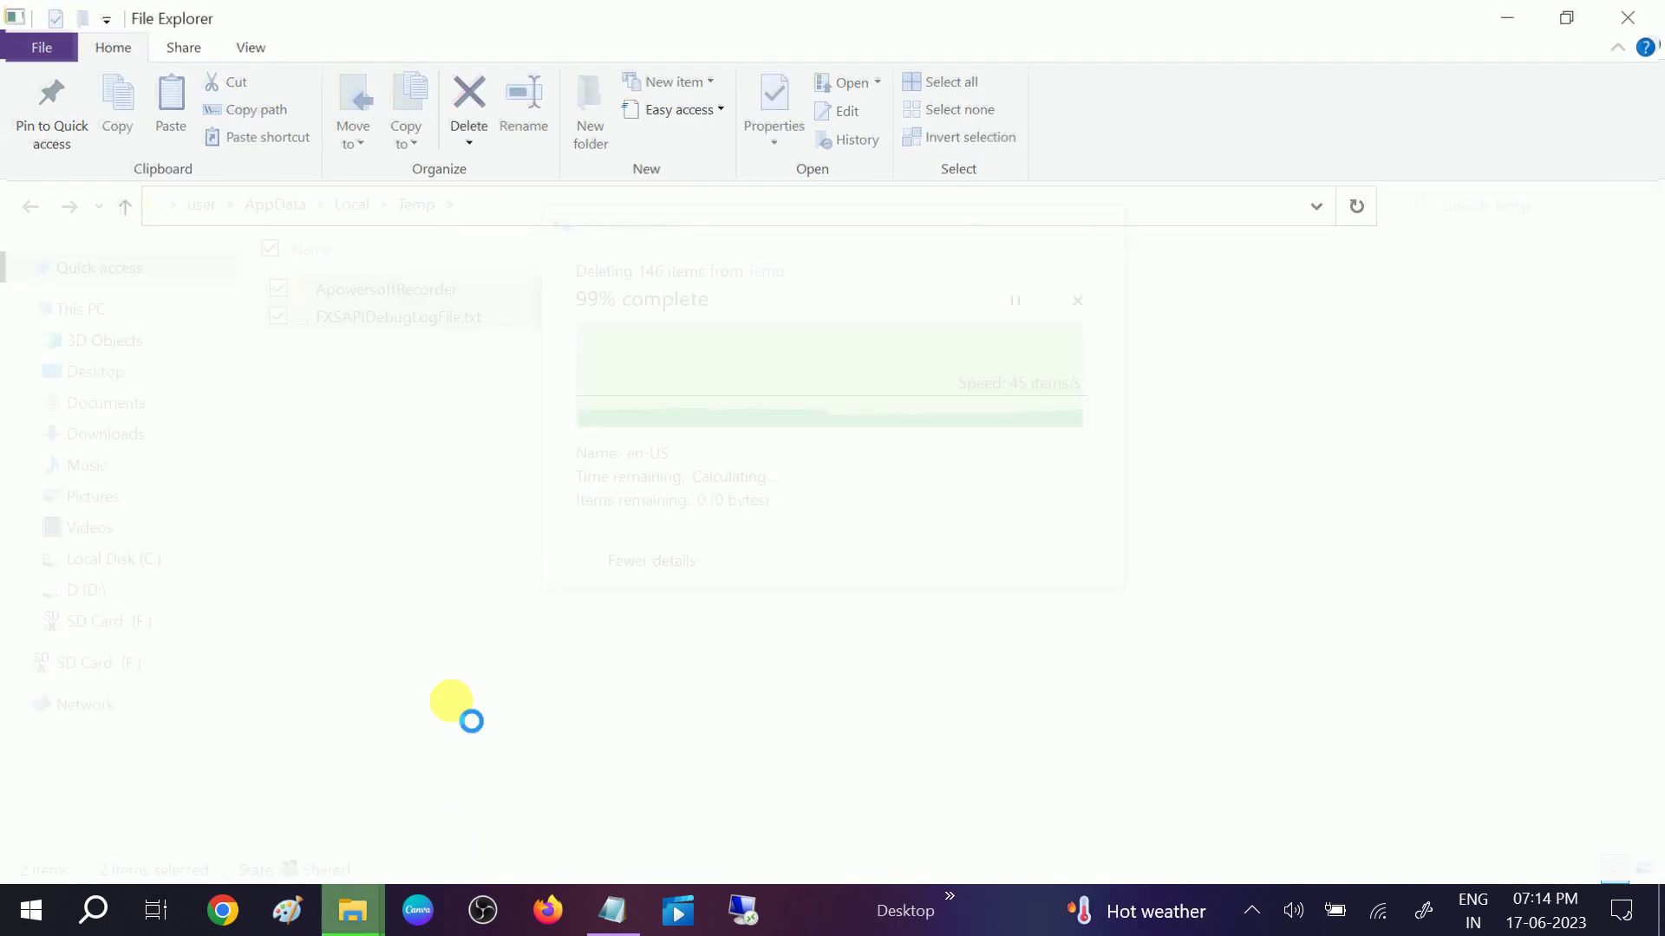
{"action": "left_click", "coordinate": [882, 494]}
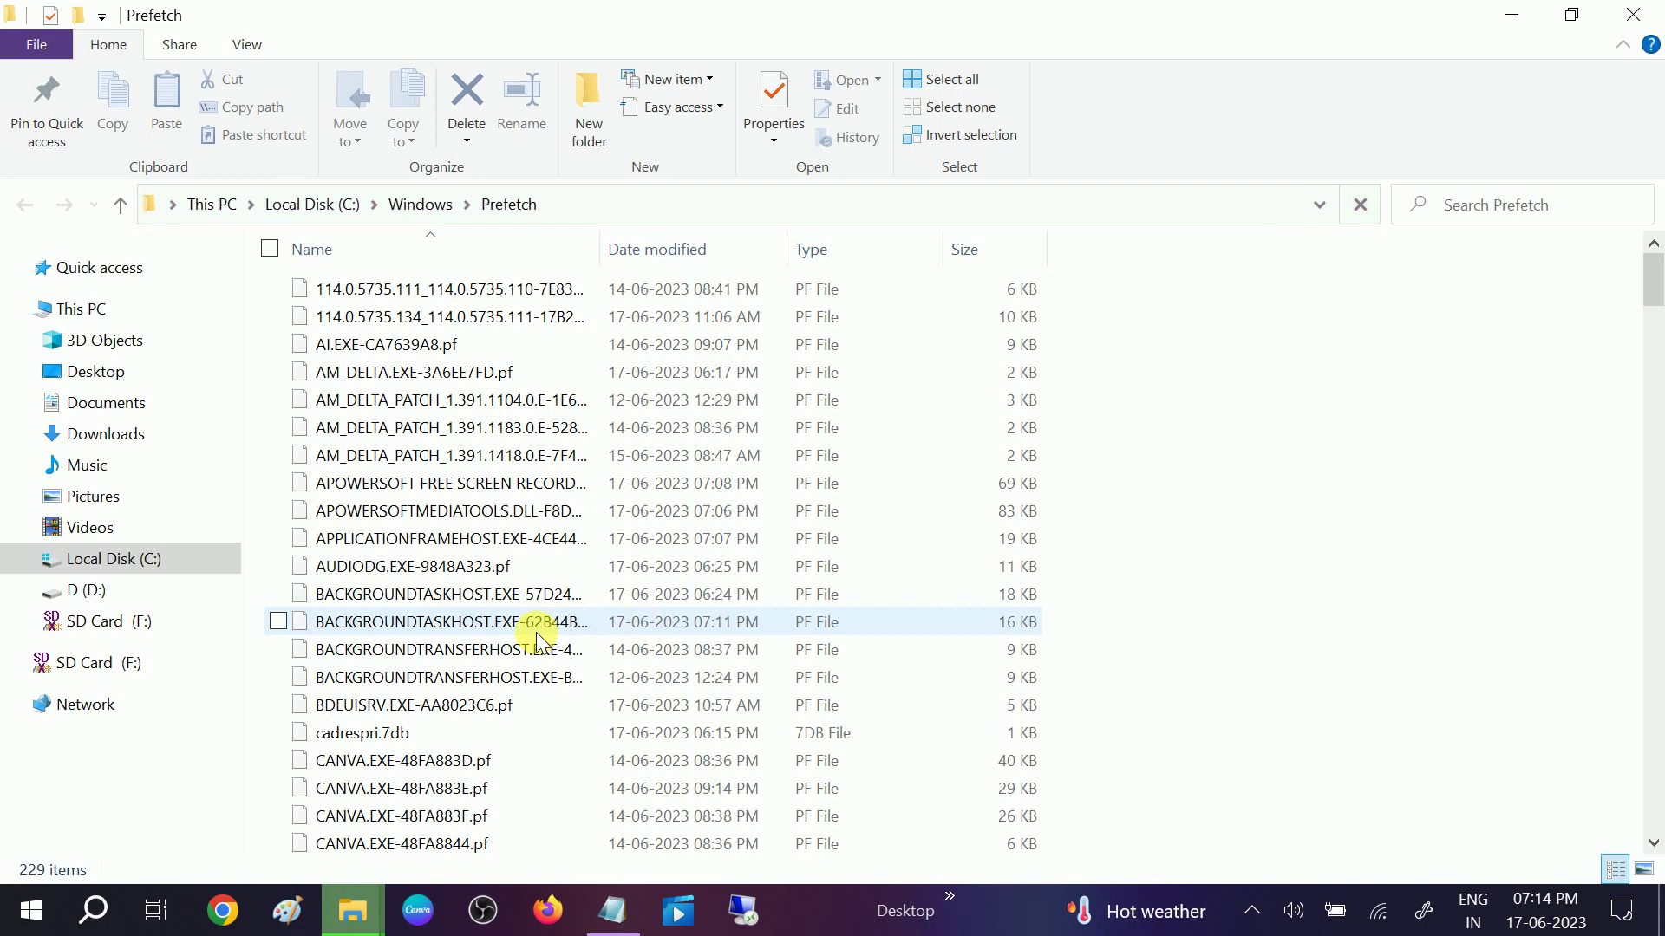
- Permanently delete all 229 Prefetch files, skipping the file locked by SysMain
{"action": "key", "text": "ctrl+a"}
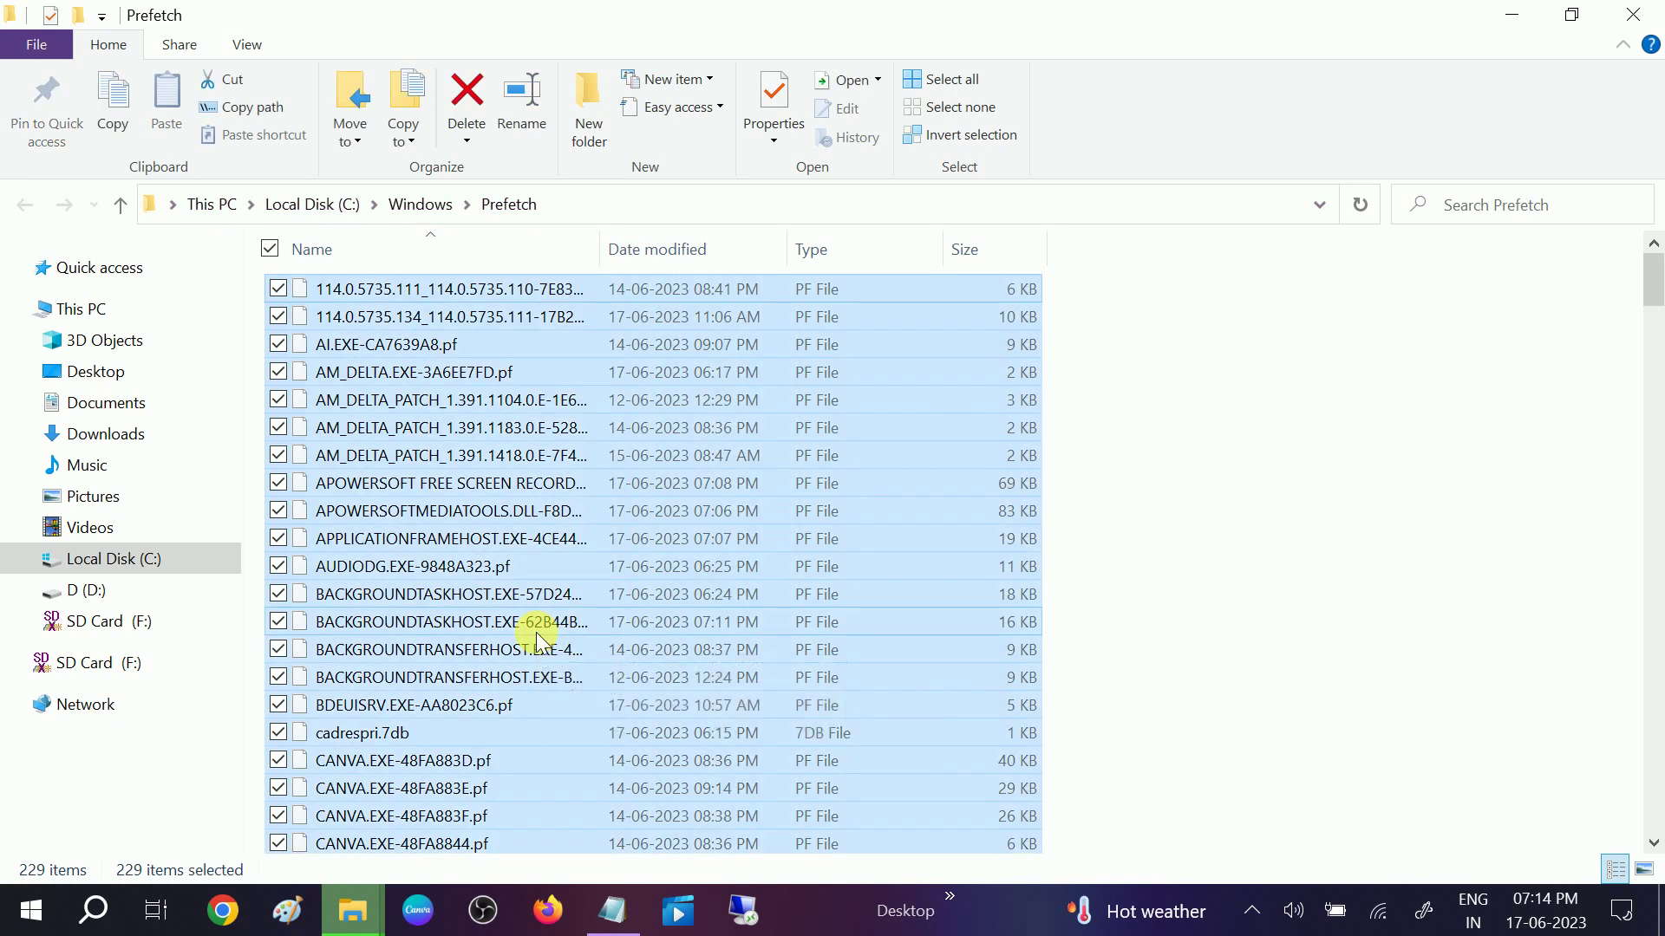
{"action": "key", "text": "shift+Delete"}
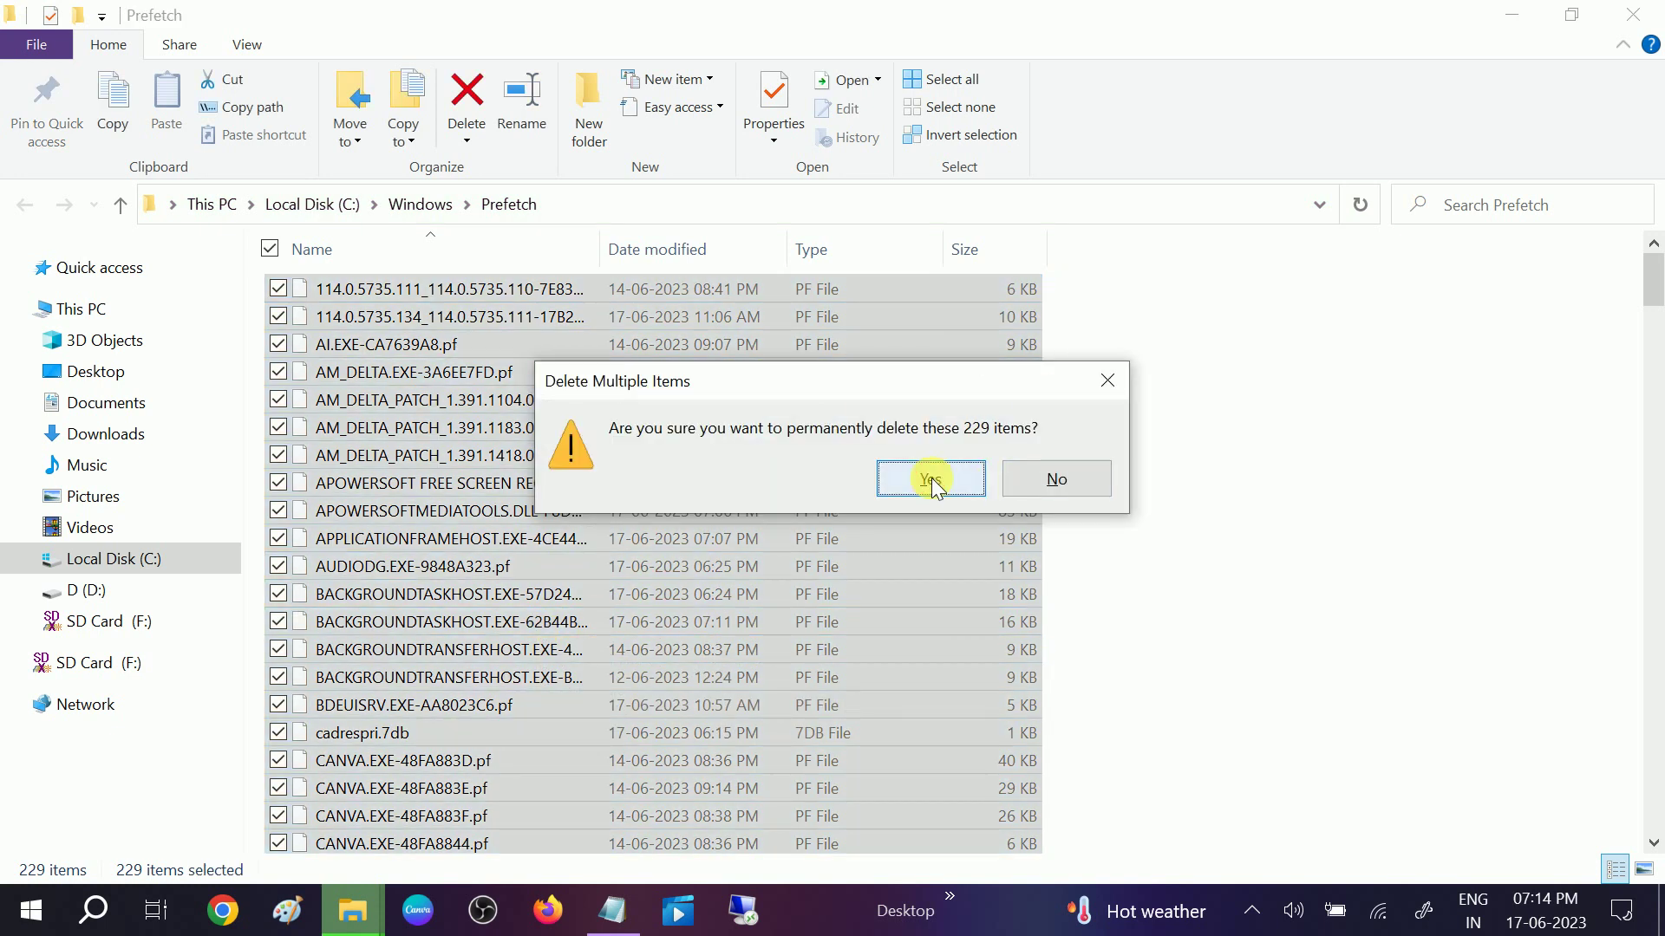
{"action": "left_click", "coordinate": [929, 478]}
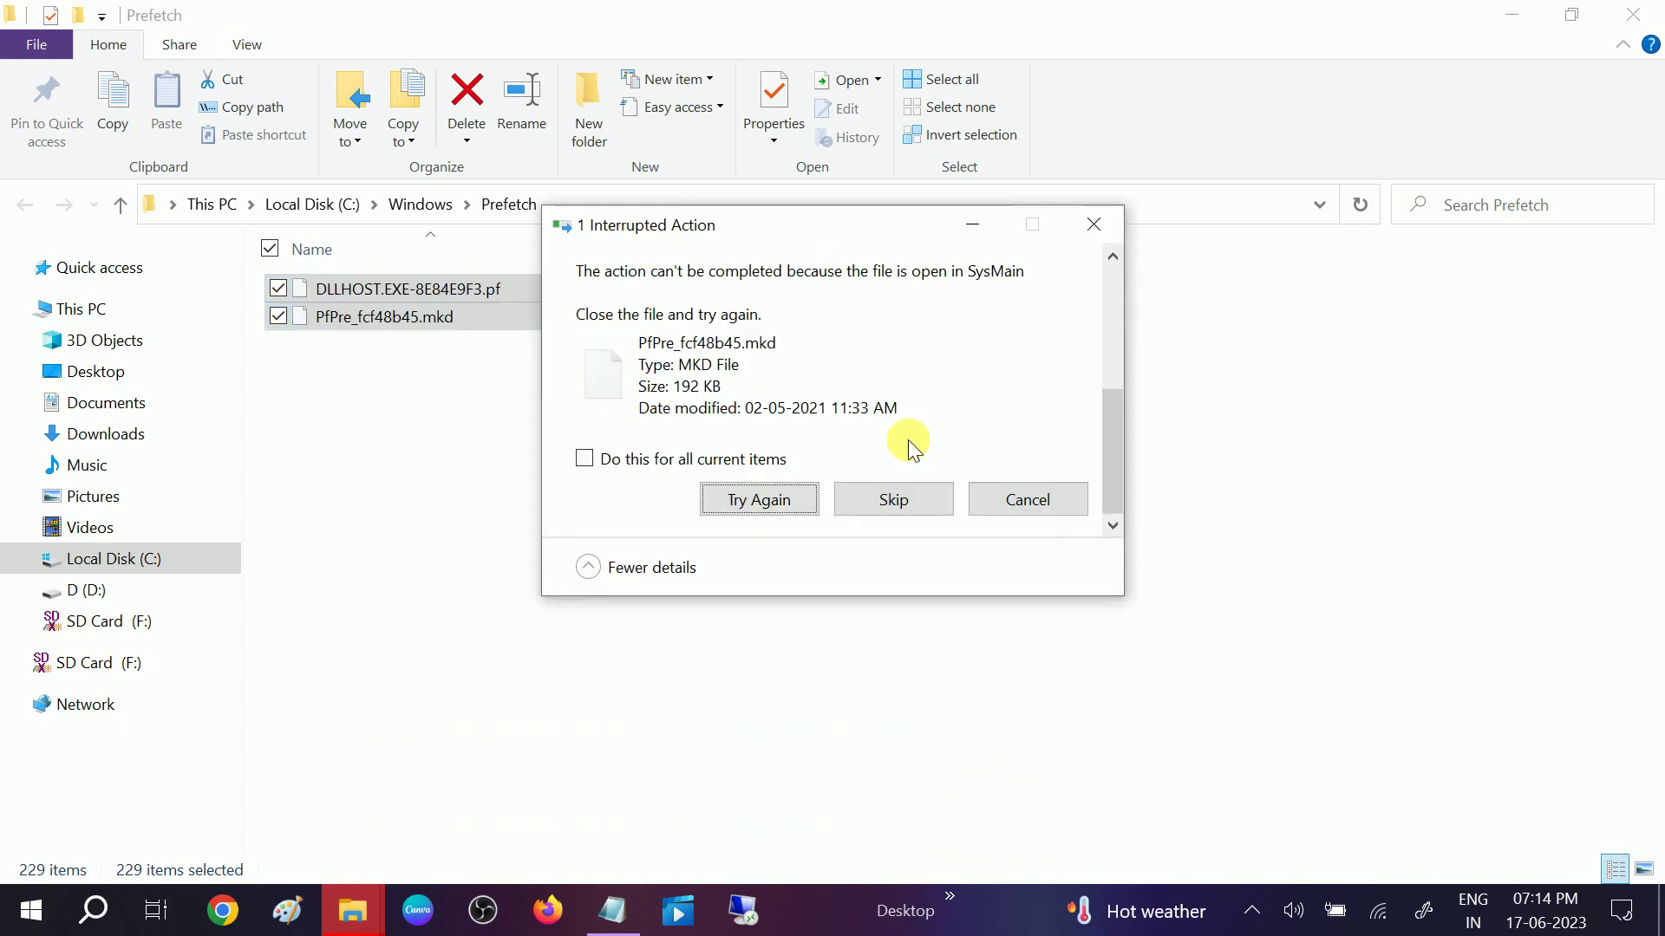
{"action": "left_click", "coordinate": [1096, 223]}
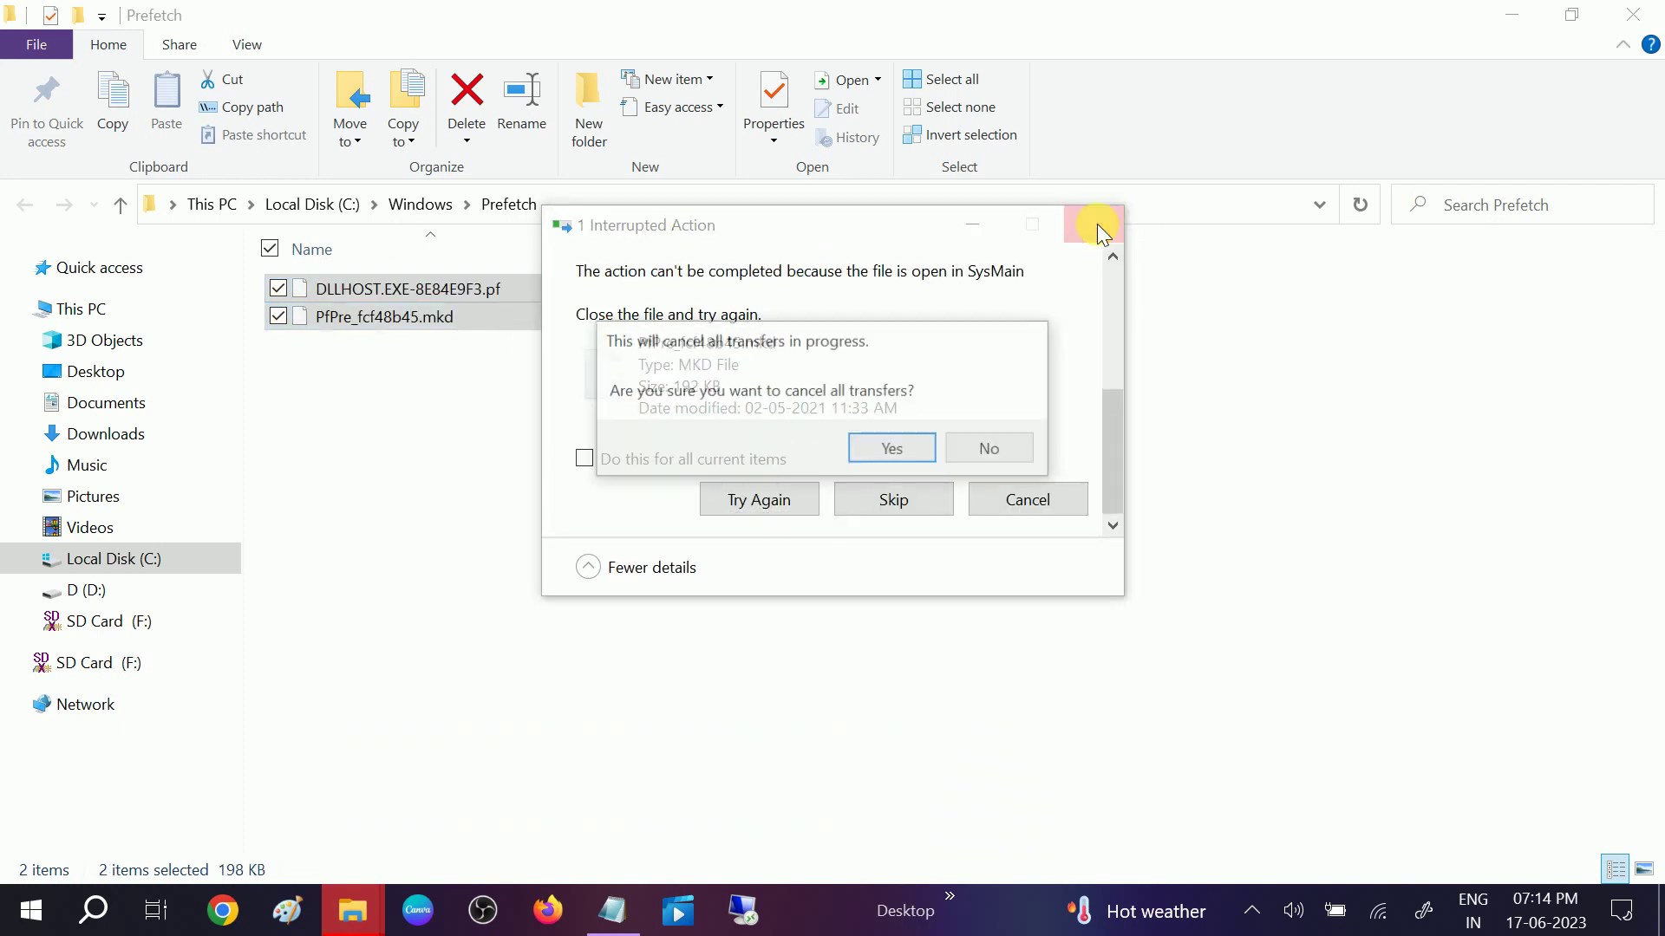
{"action": "left_click", "coordinate": [879, 453]}
{"action": "left_click", "coordinate": [902, 515]}
{"action": "left_click", "coordinate": [1010, 499]}
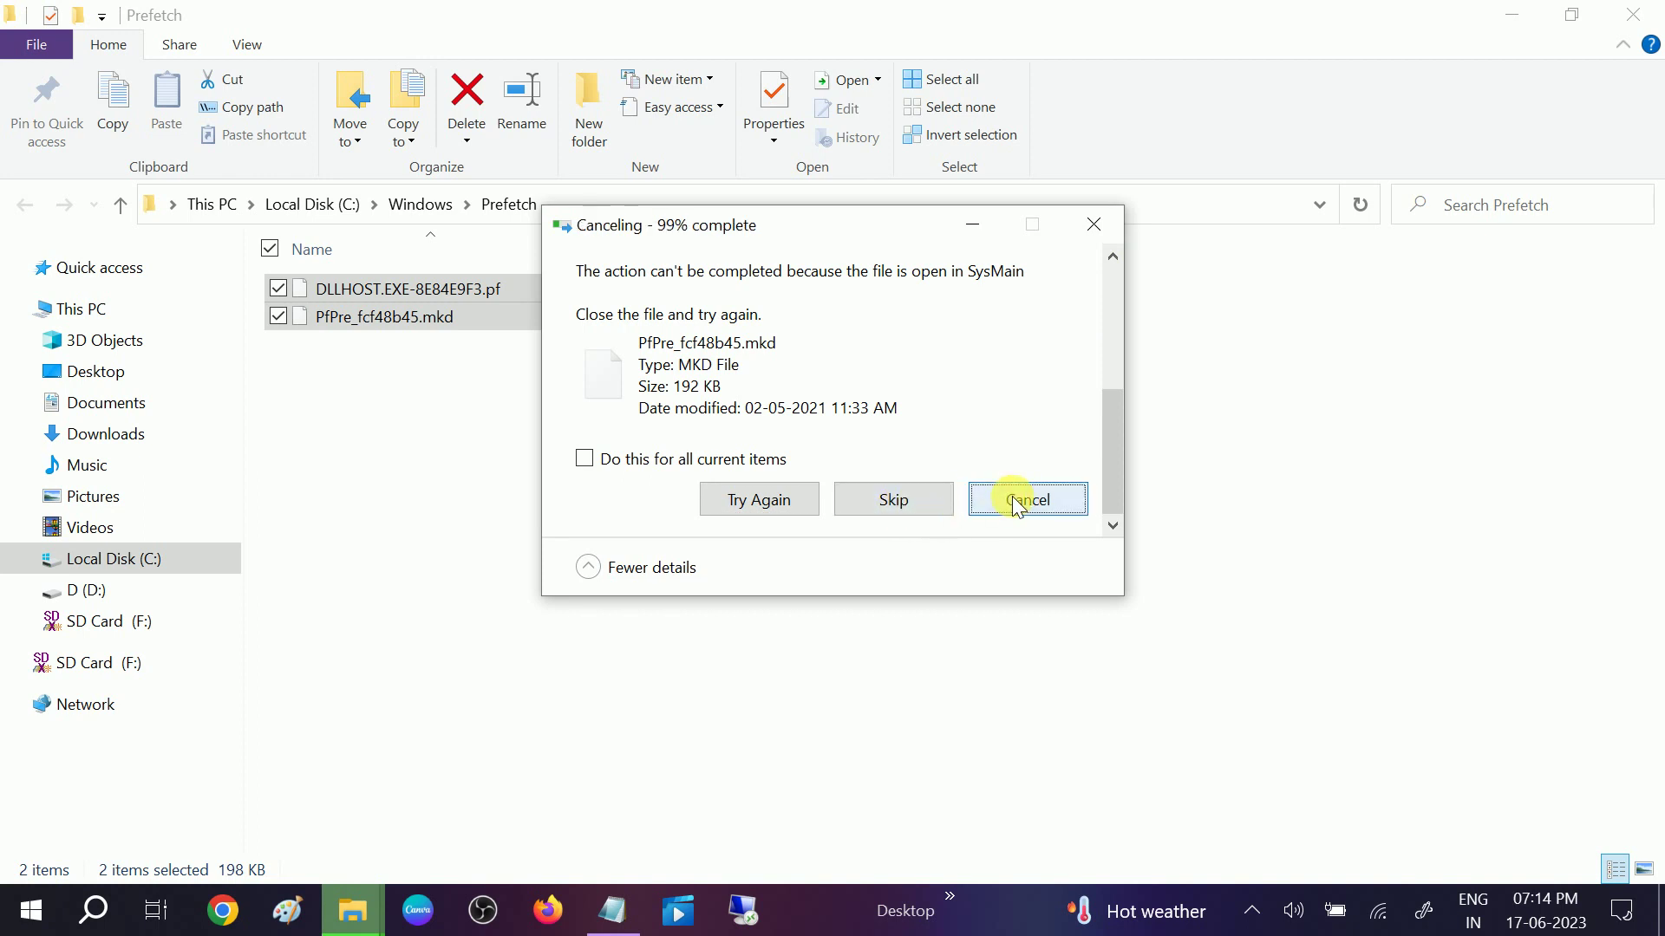
- Close the Prefetch and user Temp folders, then refresh the desktop
{"action": "left_click", "coordinate": [1633, 15]}
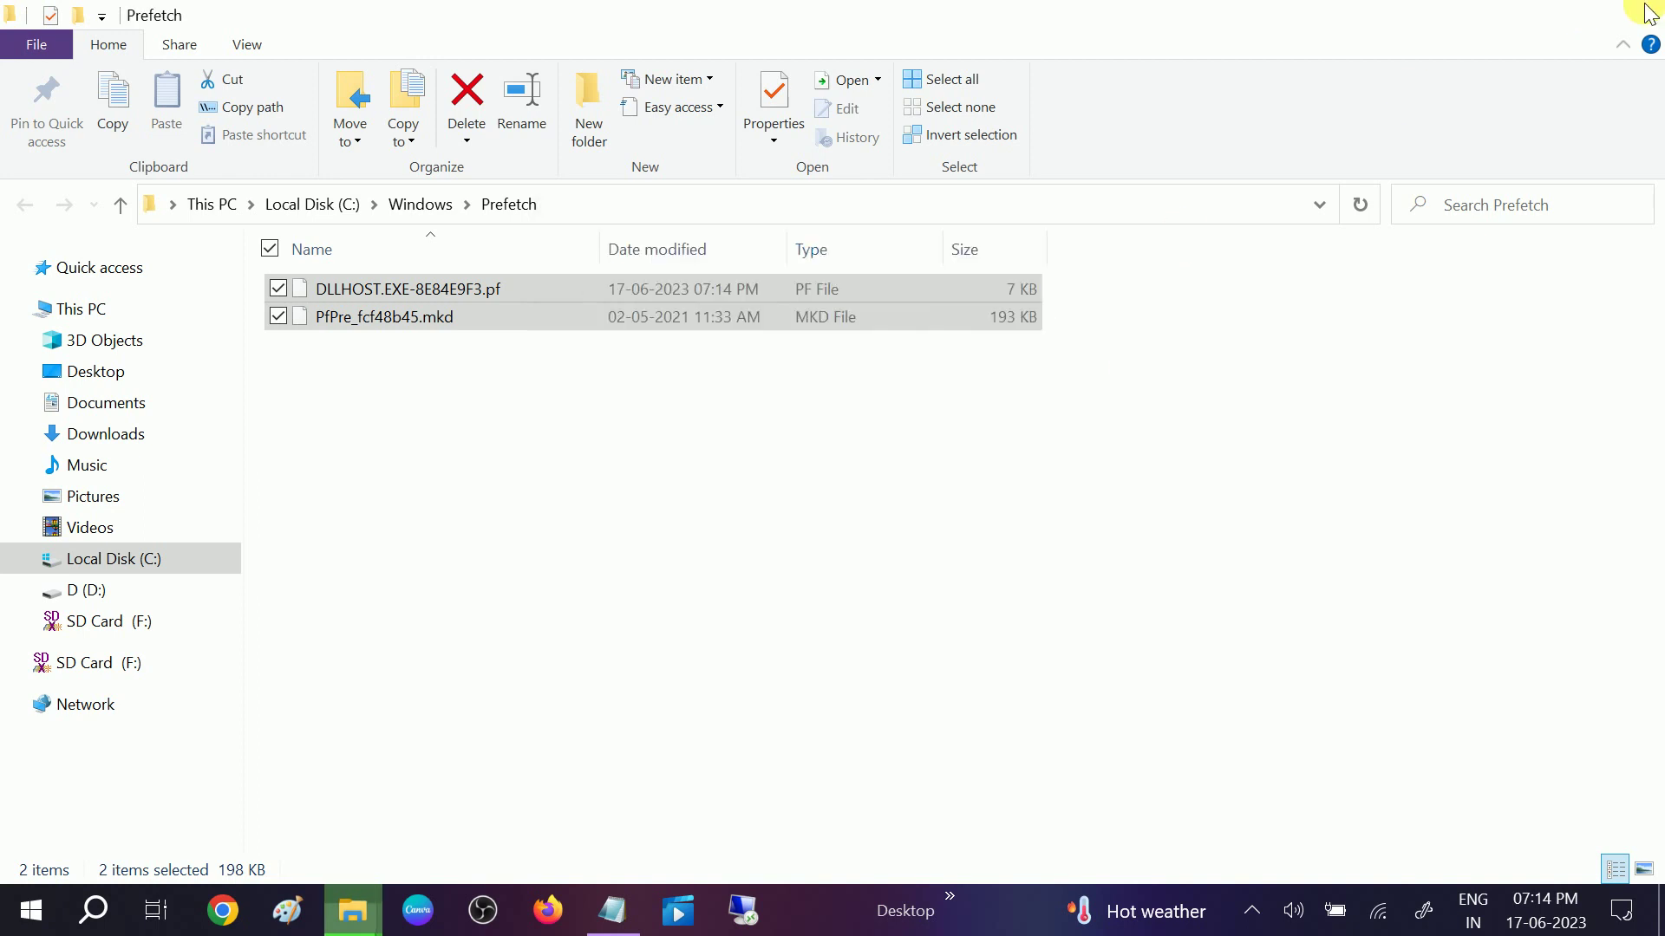
{"action": "left_click", "coordinate": [1094, 225]}
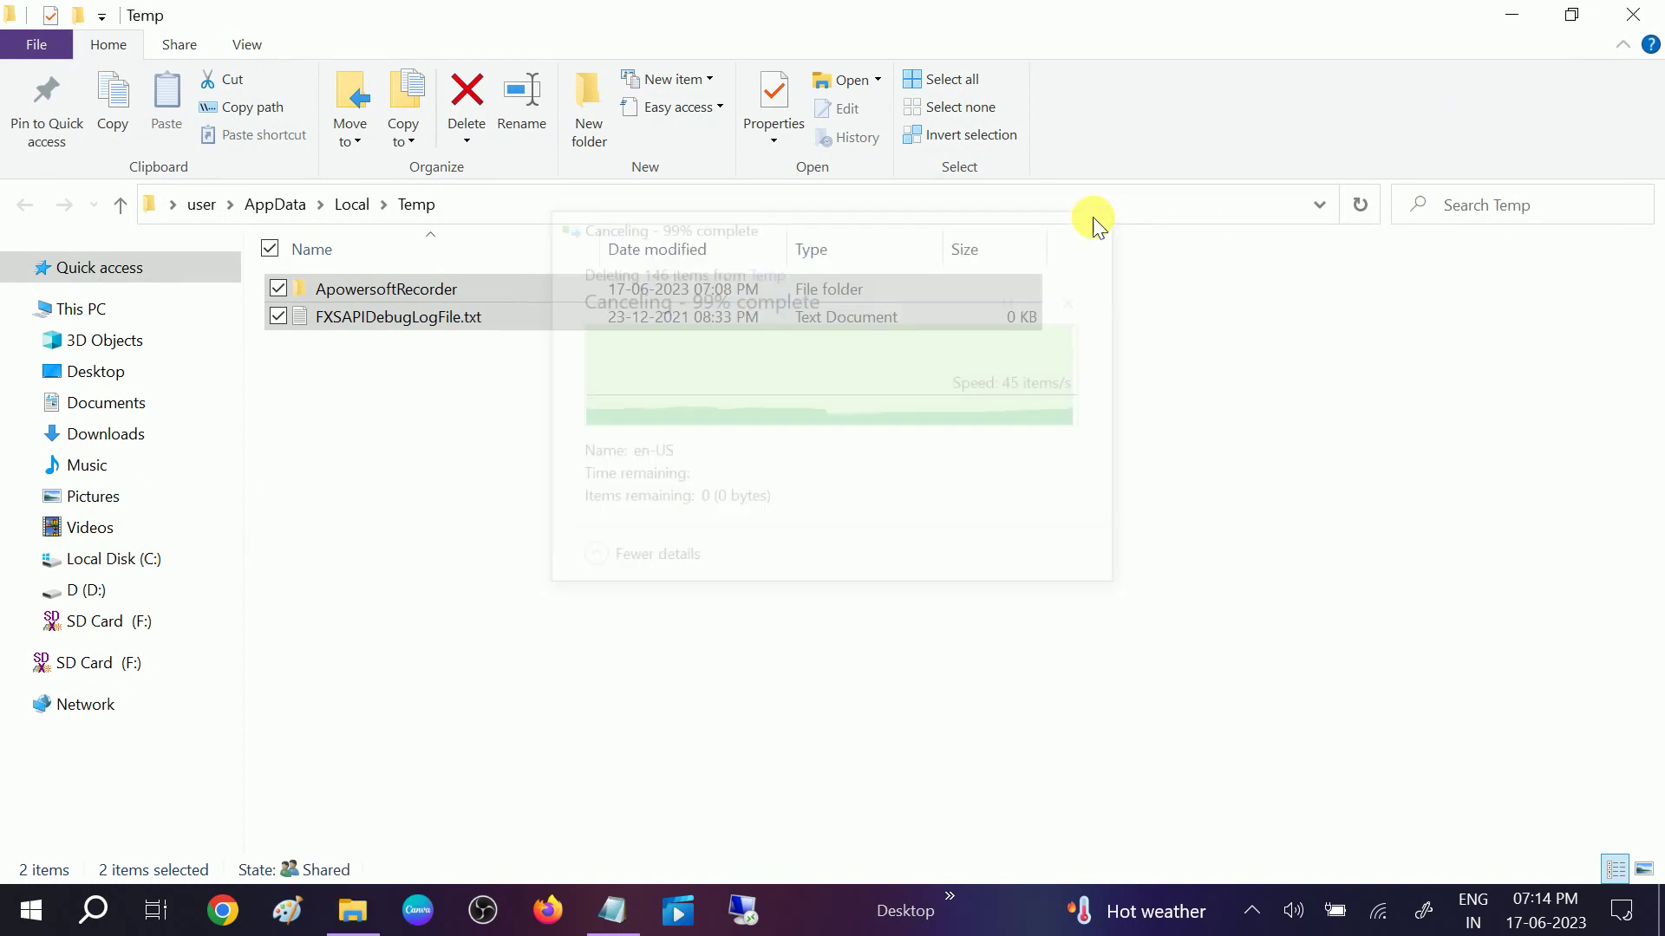
{"action": "left_click", "coordinate": [1633, 15]}
{"action": "right_click", "coordinate": [1169, 186]}
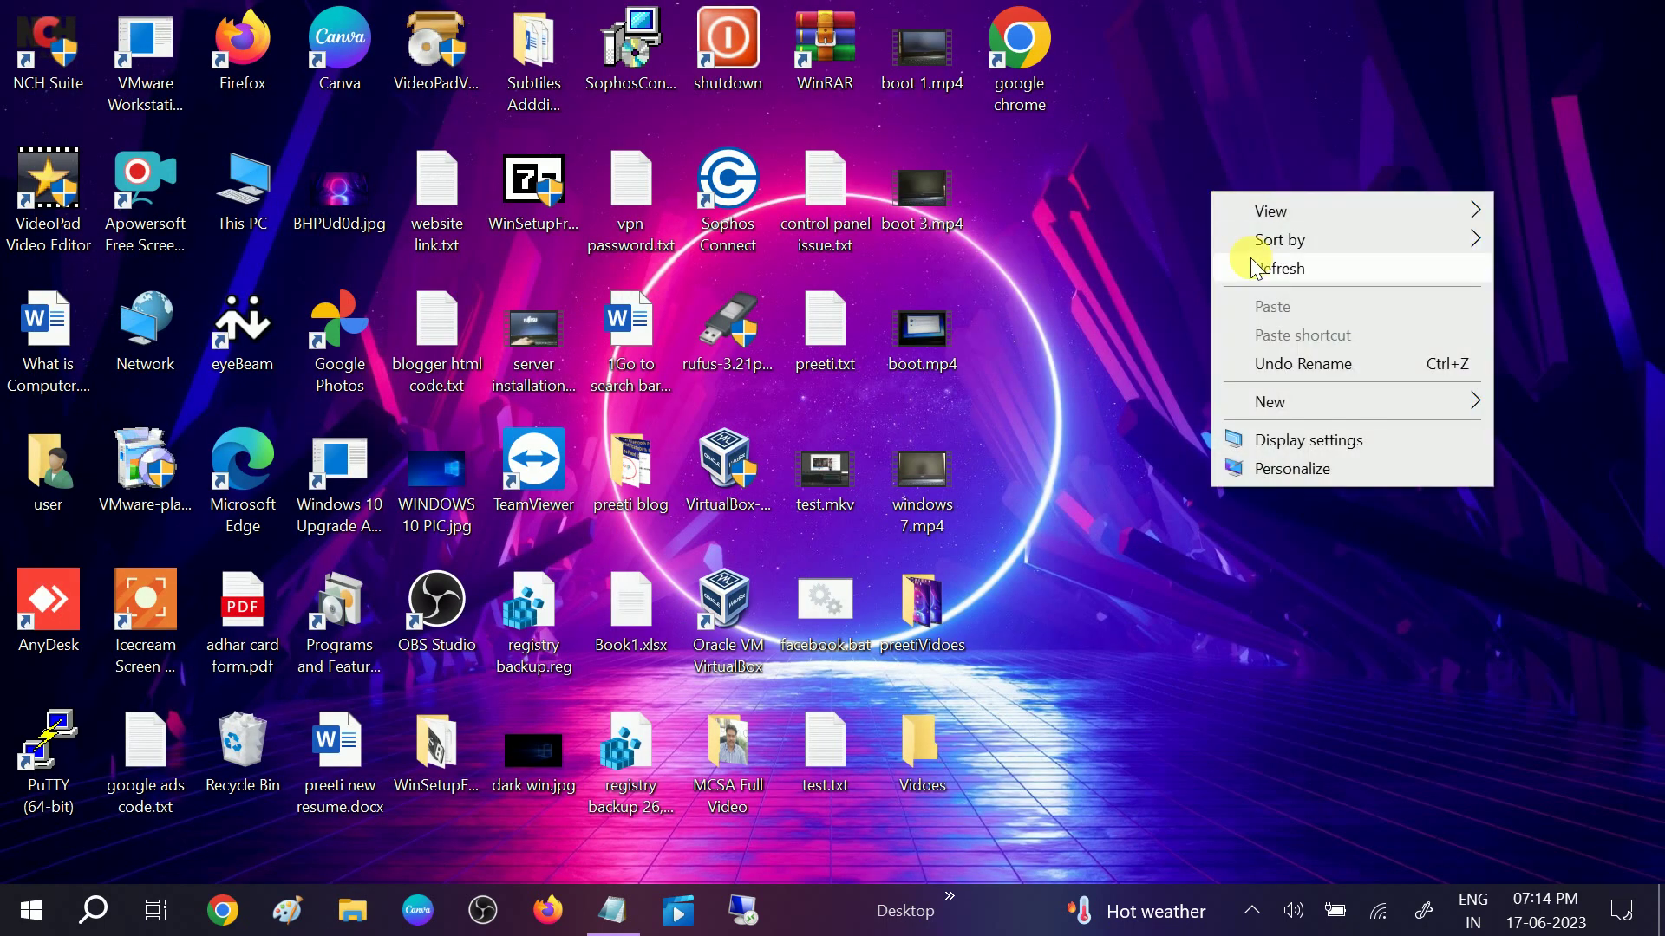
{"action": "left_click", "coordinate": [1222, 265]}
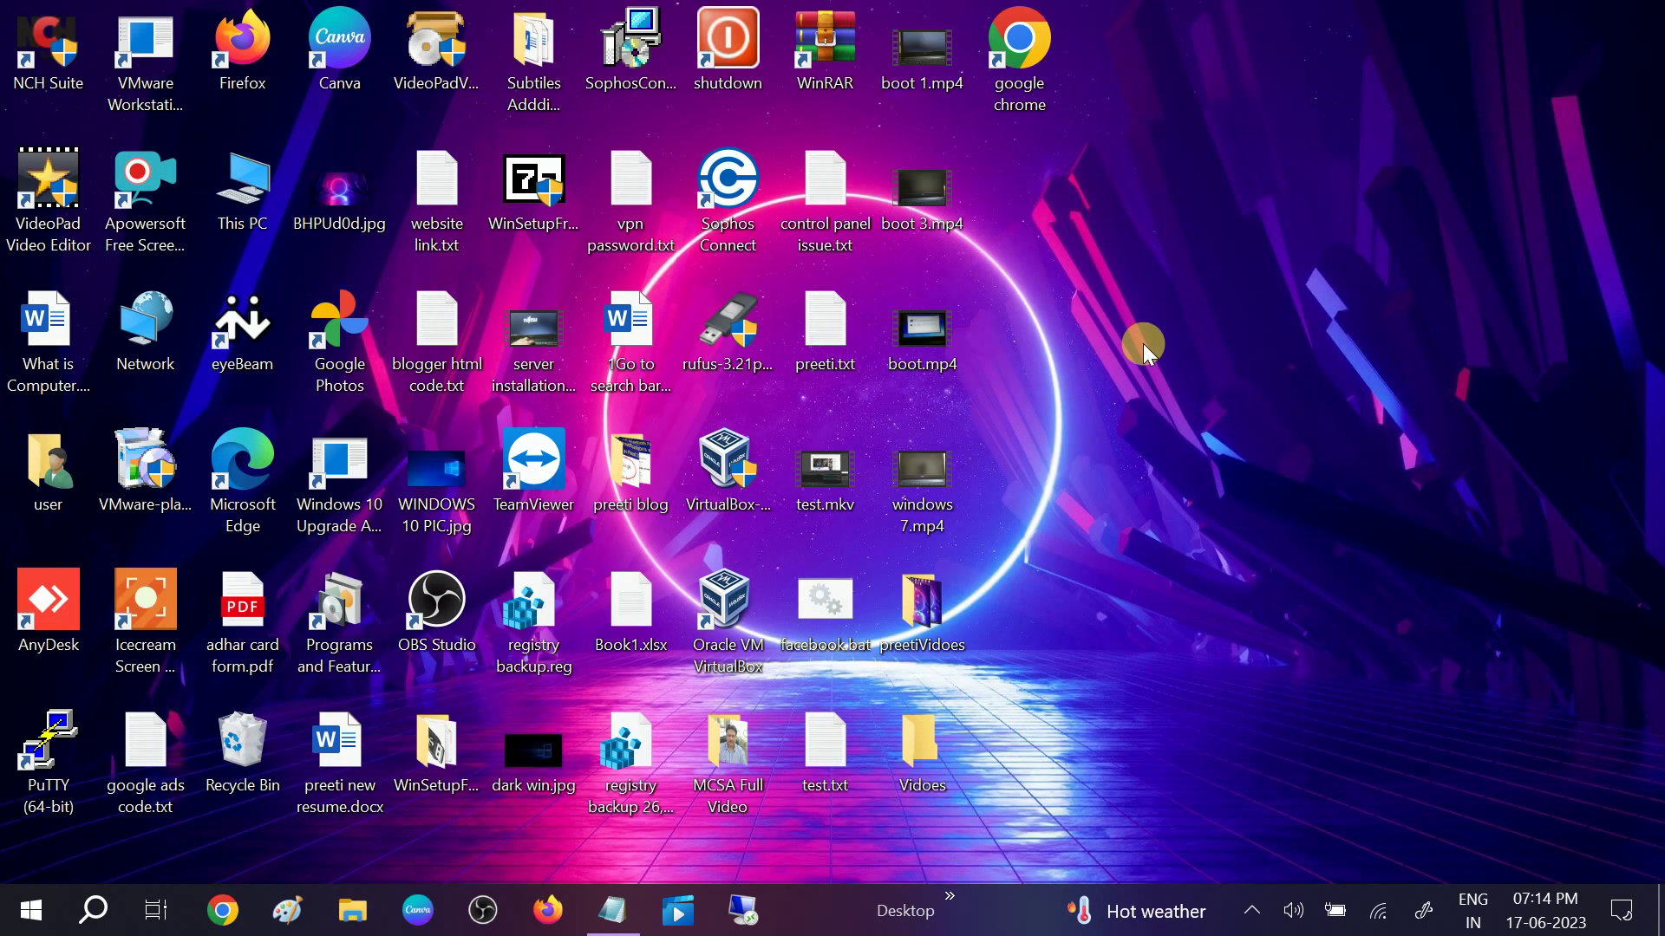
- Open the Roaming application-data folder by running %appdata% from the Run box
{"action": "key", "text": "super+r"}
{"action": "left_click_drag", "start_coordinate": [398, 595], "coordinate": [902, 421]}
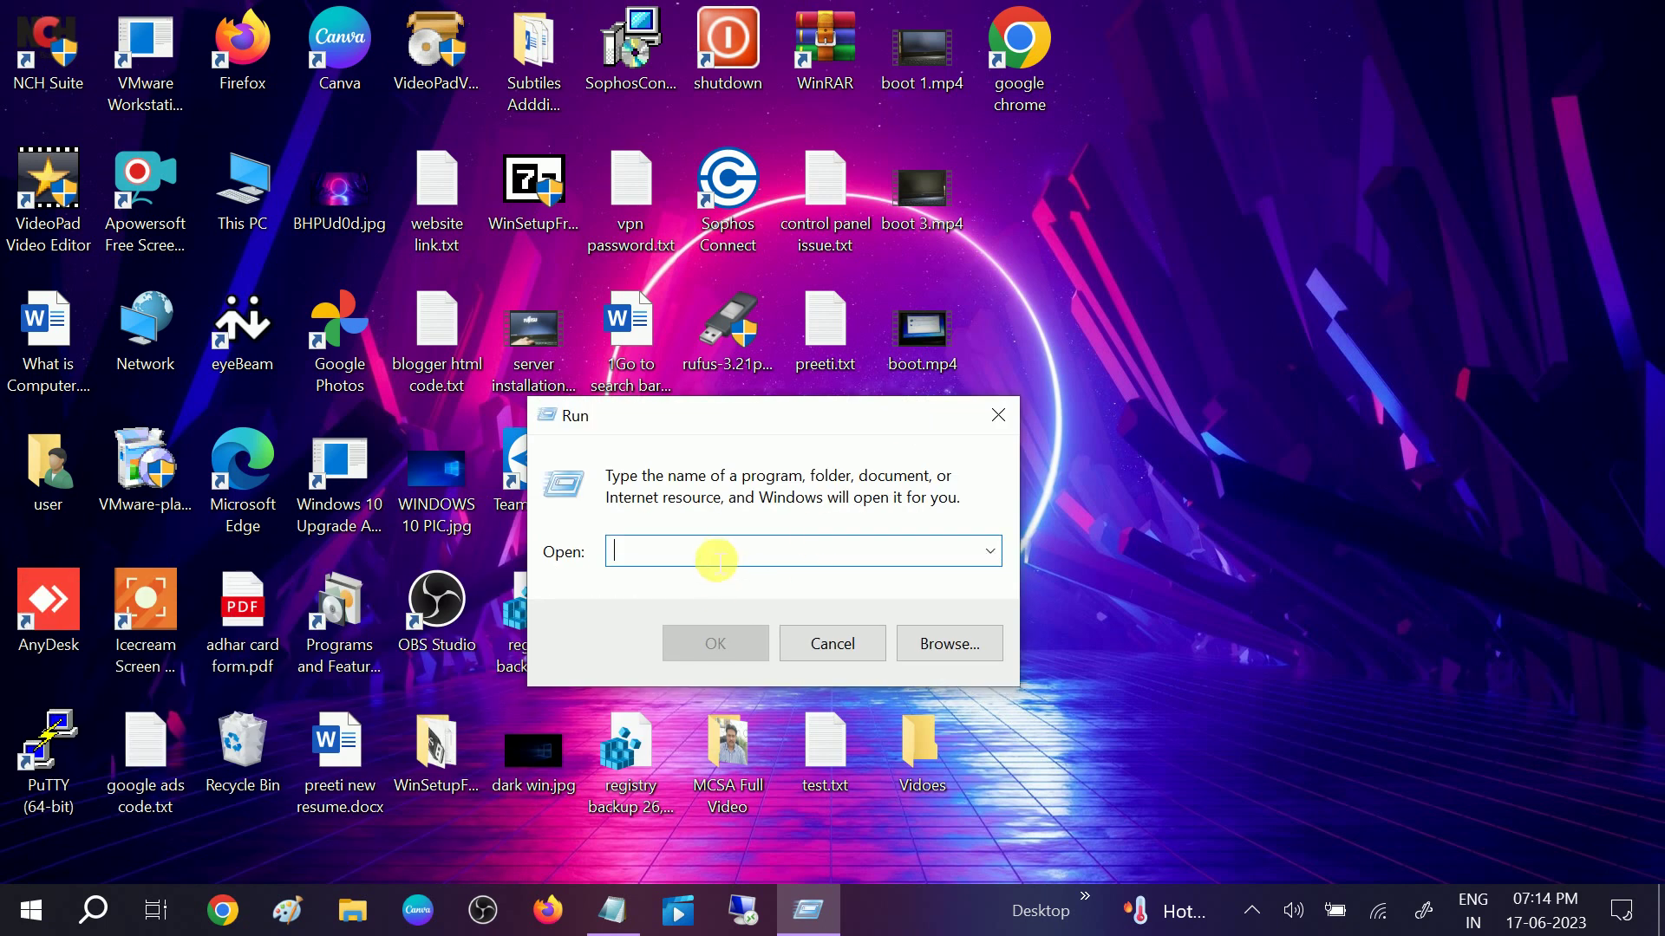
{"action": "type", "text": "%appdata%"}
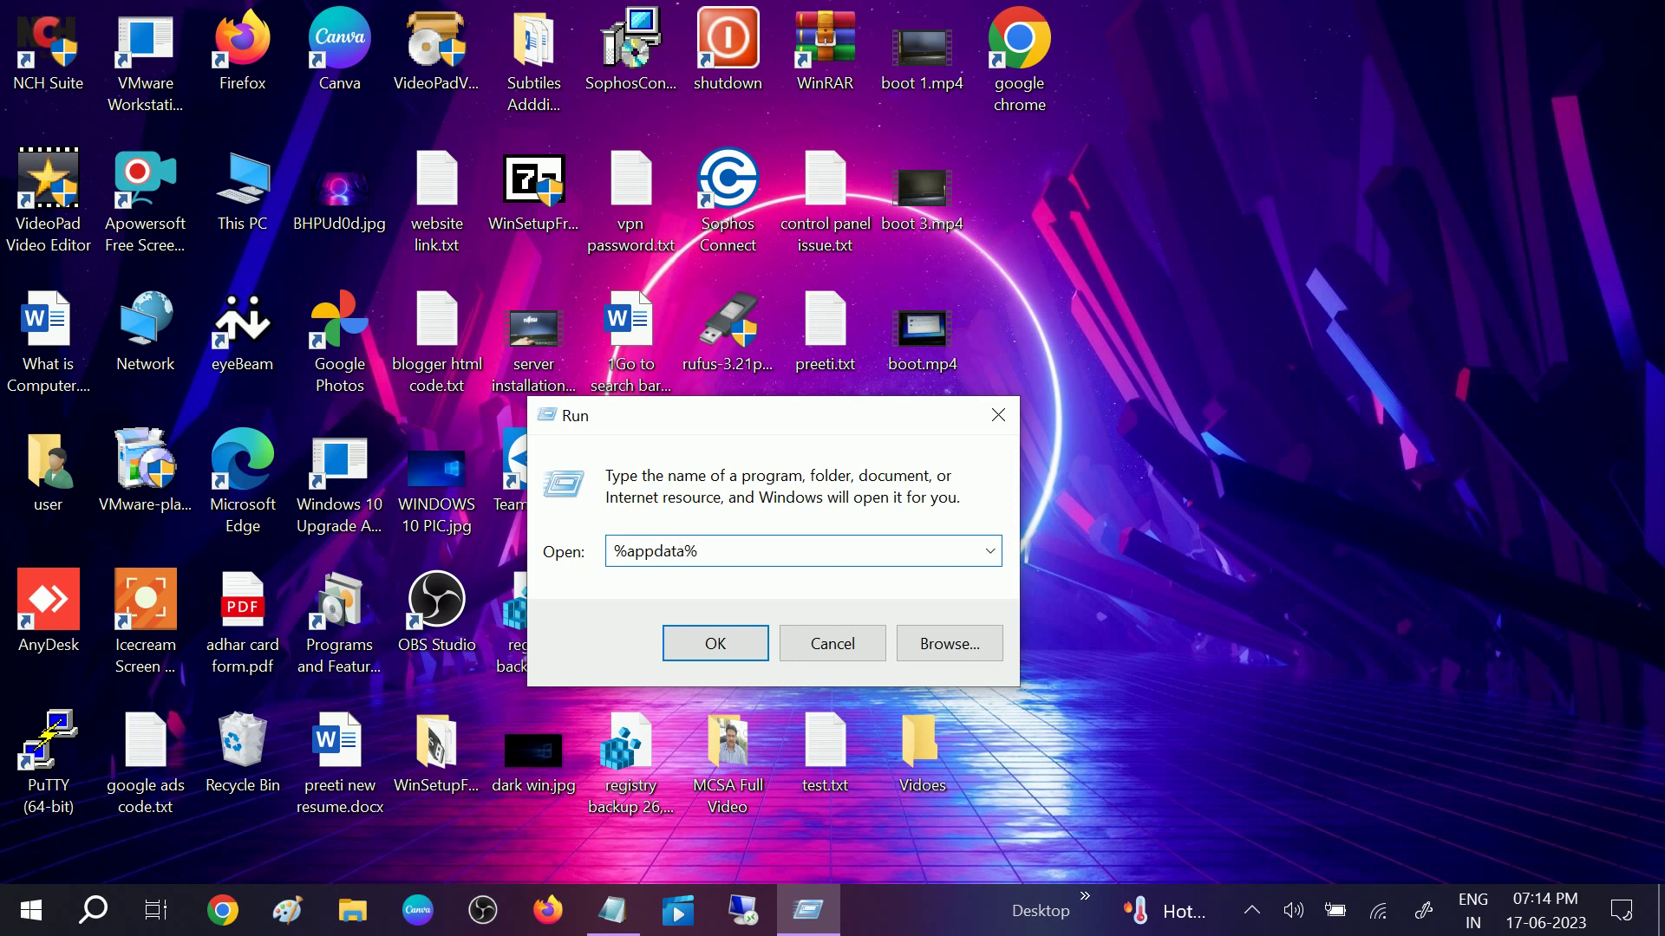
{"action": "key", "text": "Return"}
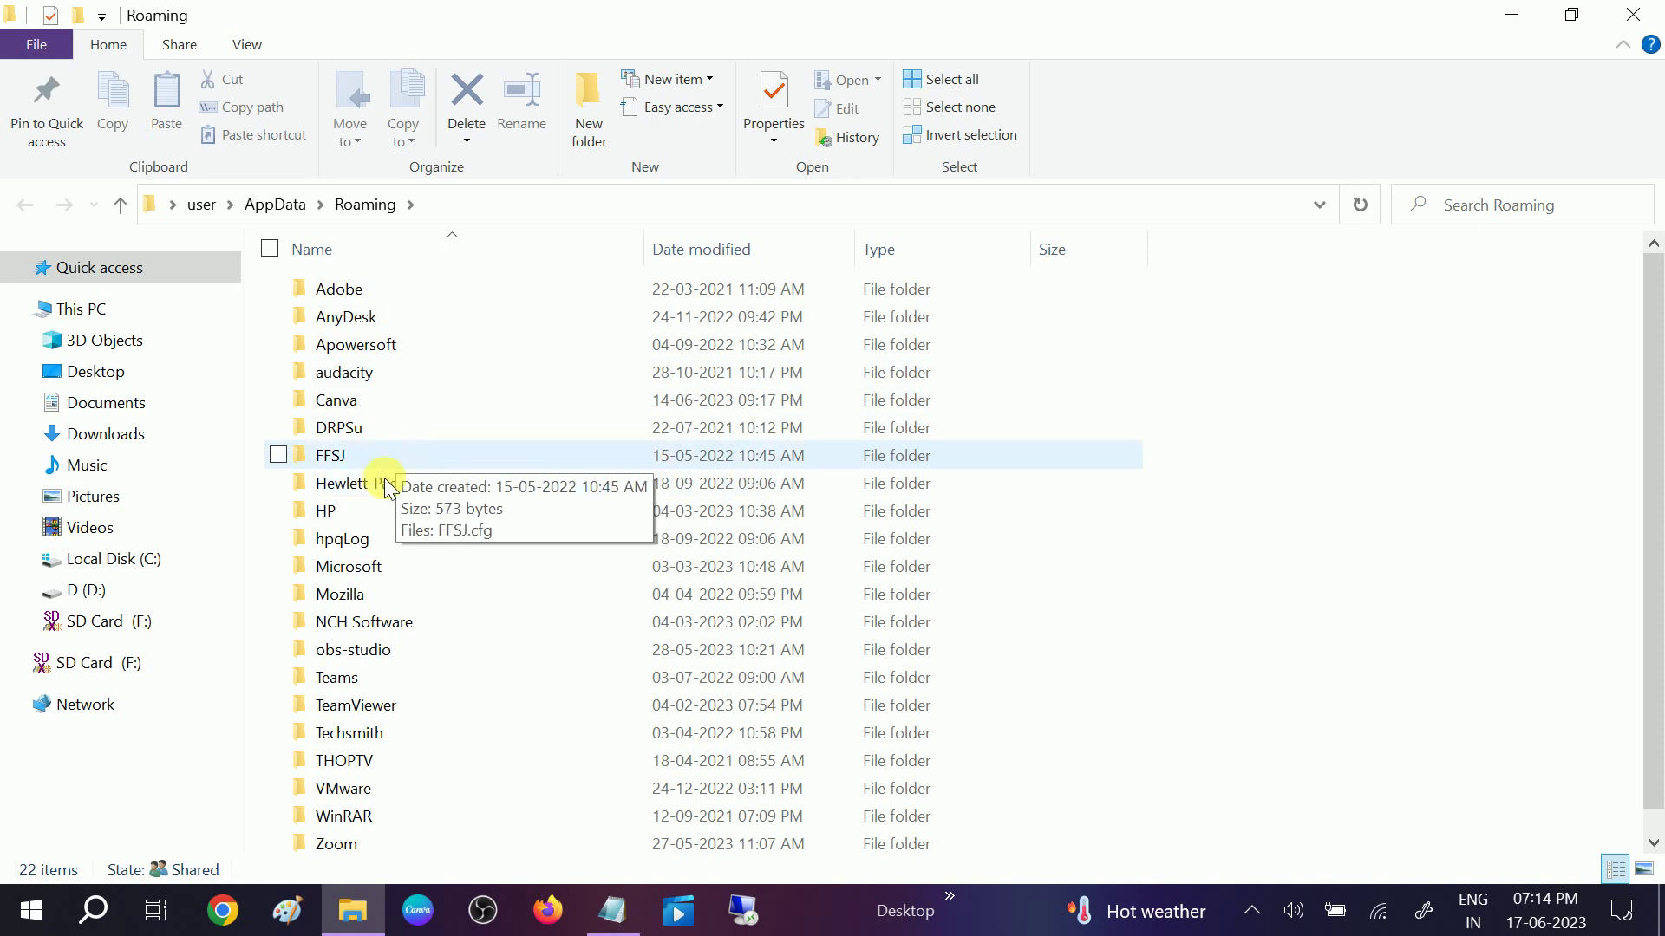
- Look over the Roaming program folders such as Microsoft and Adobe, then go up to AppData
{"action": "scroll", "coordinate": [378, 543], "scroll_direction": "down", "scroll_amount": 1}
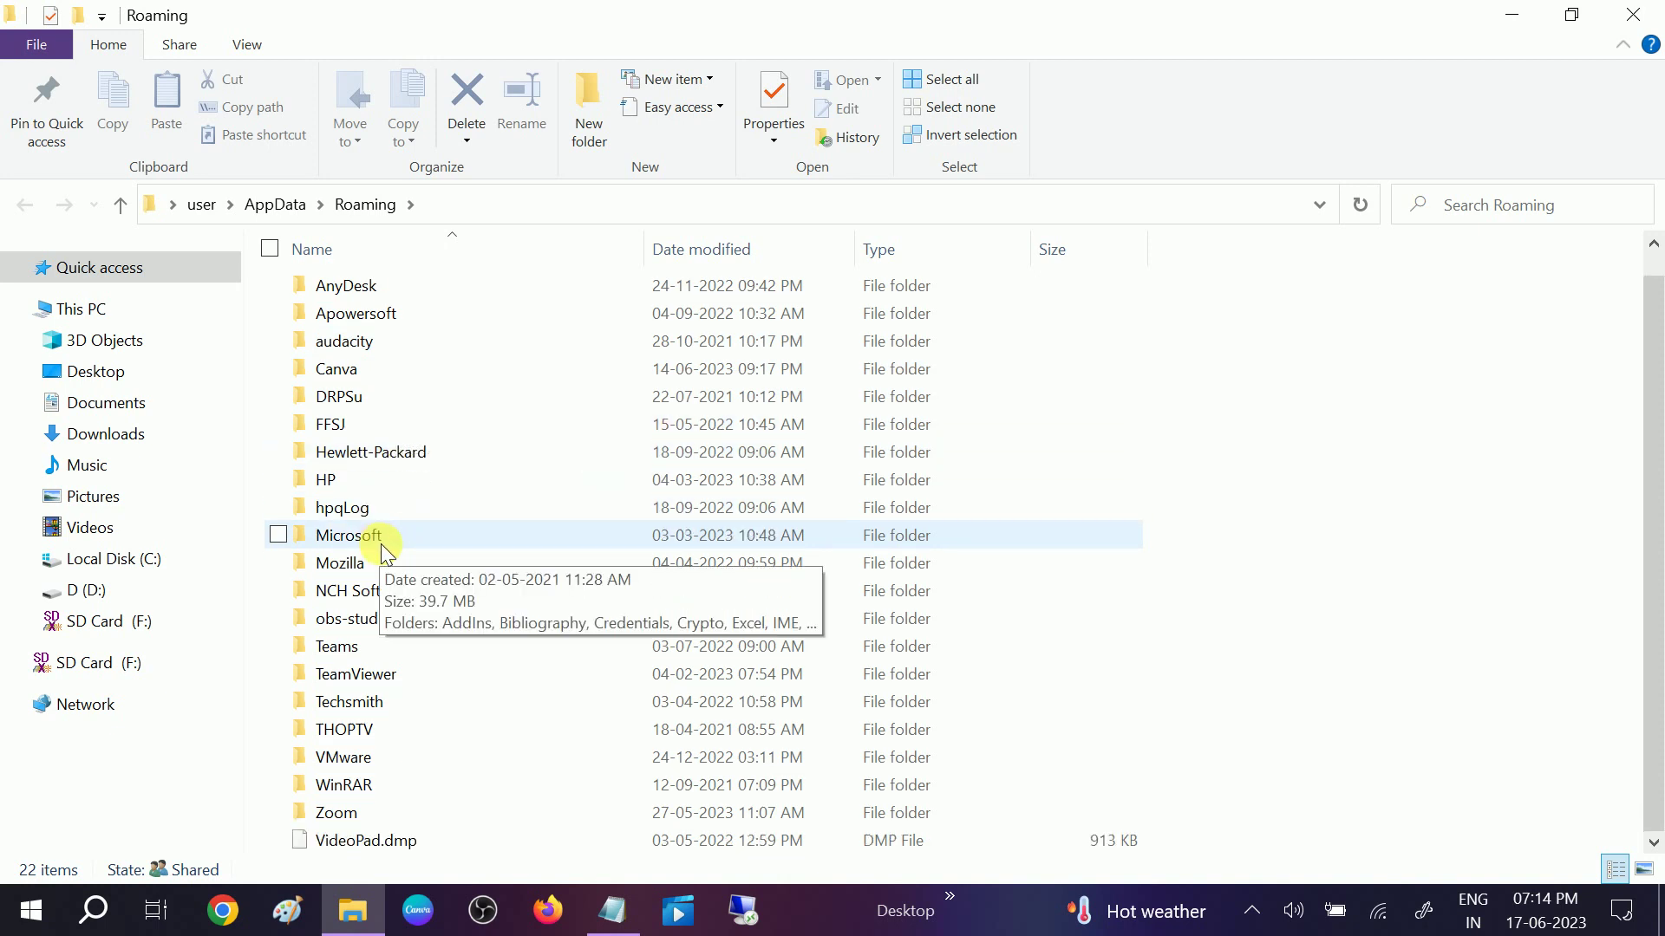
{"action": "left_click", "coordinate": [382, 543]}
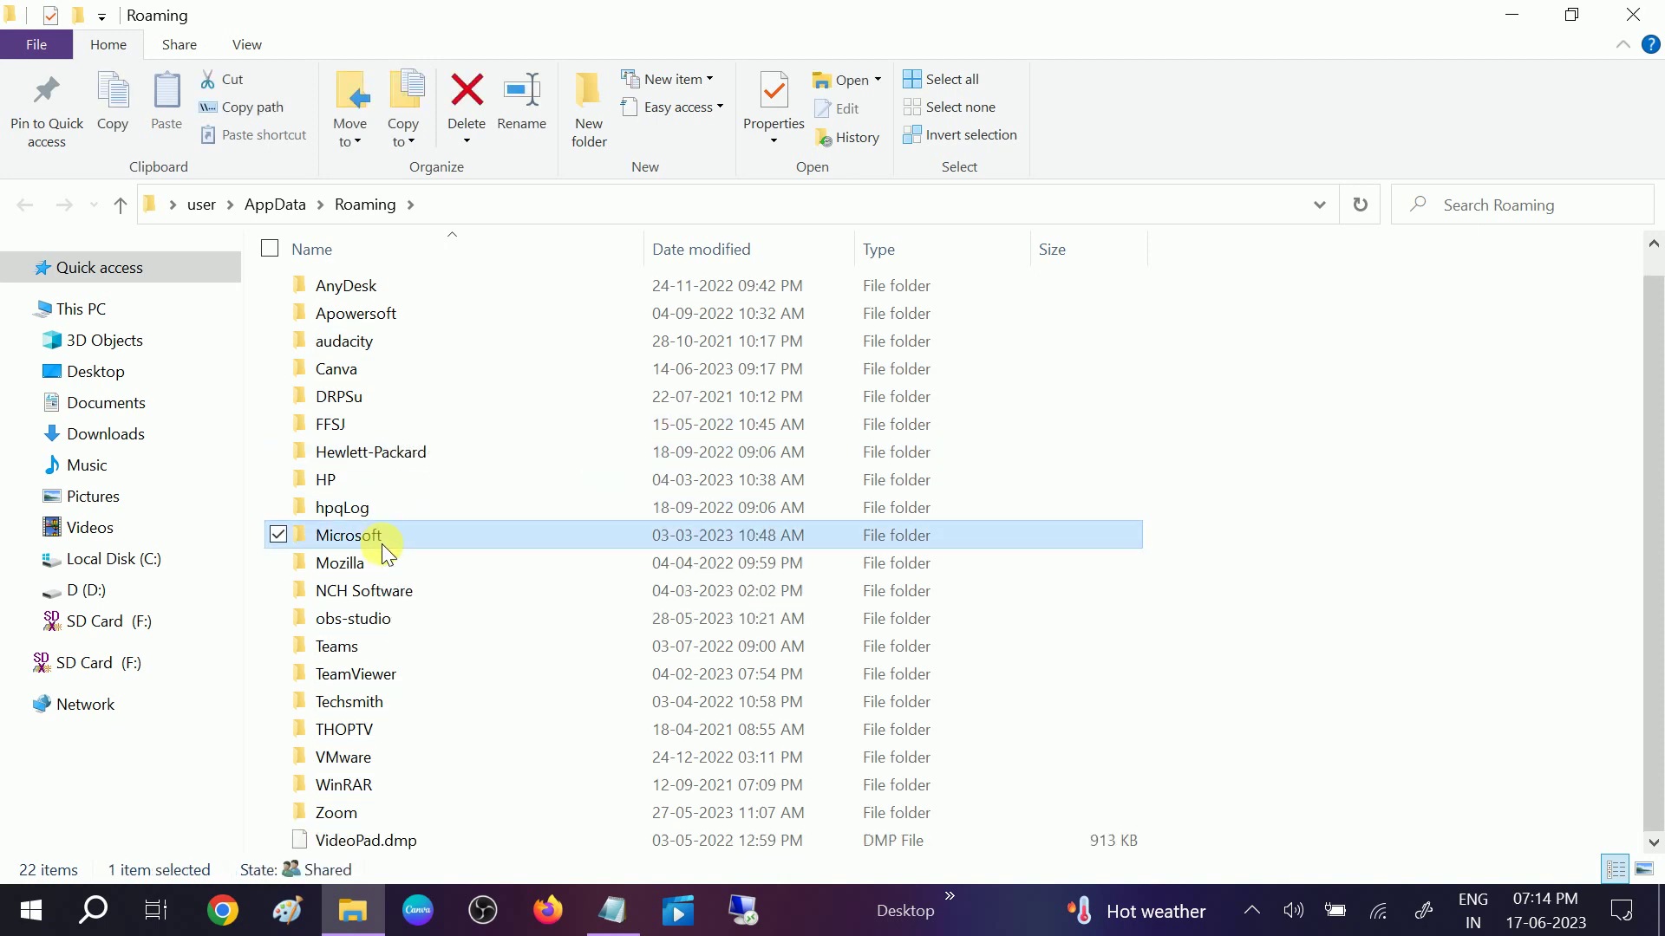
{"action": "scroll", "coordinate": [382, 571], "scroll_direction": "up", "scroll_amount": 1}
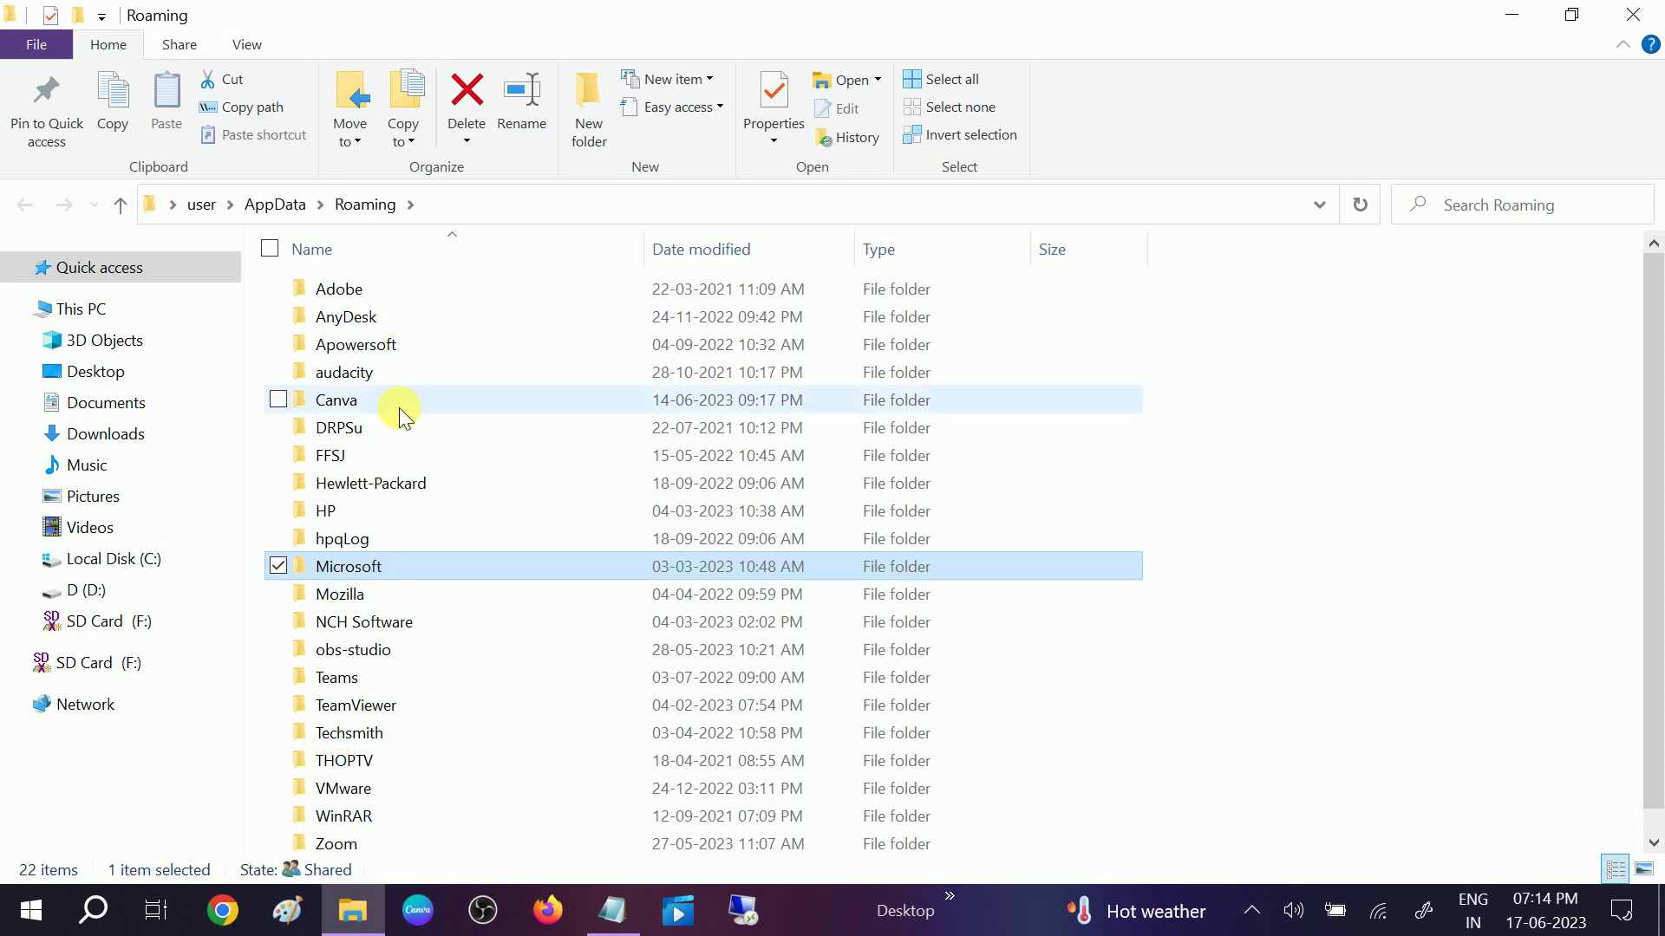
{"action": "left_click", "coordinate": [381, 293]}
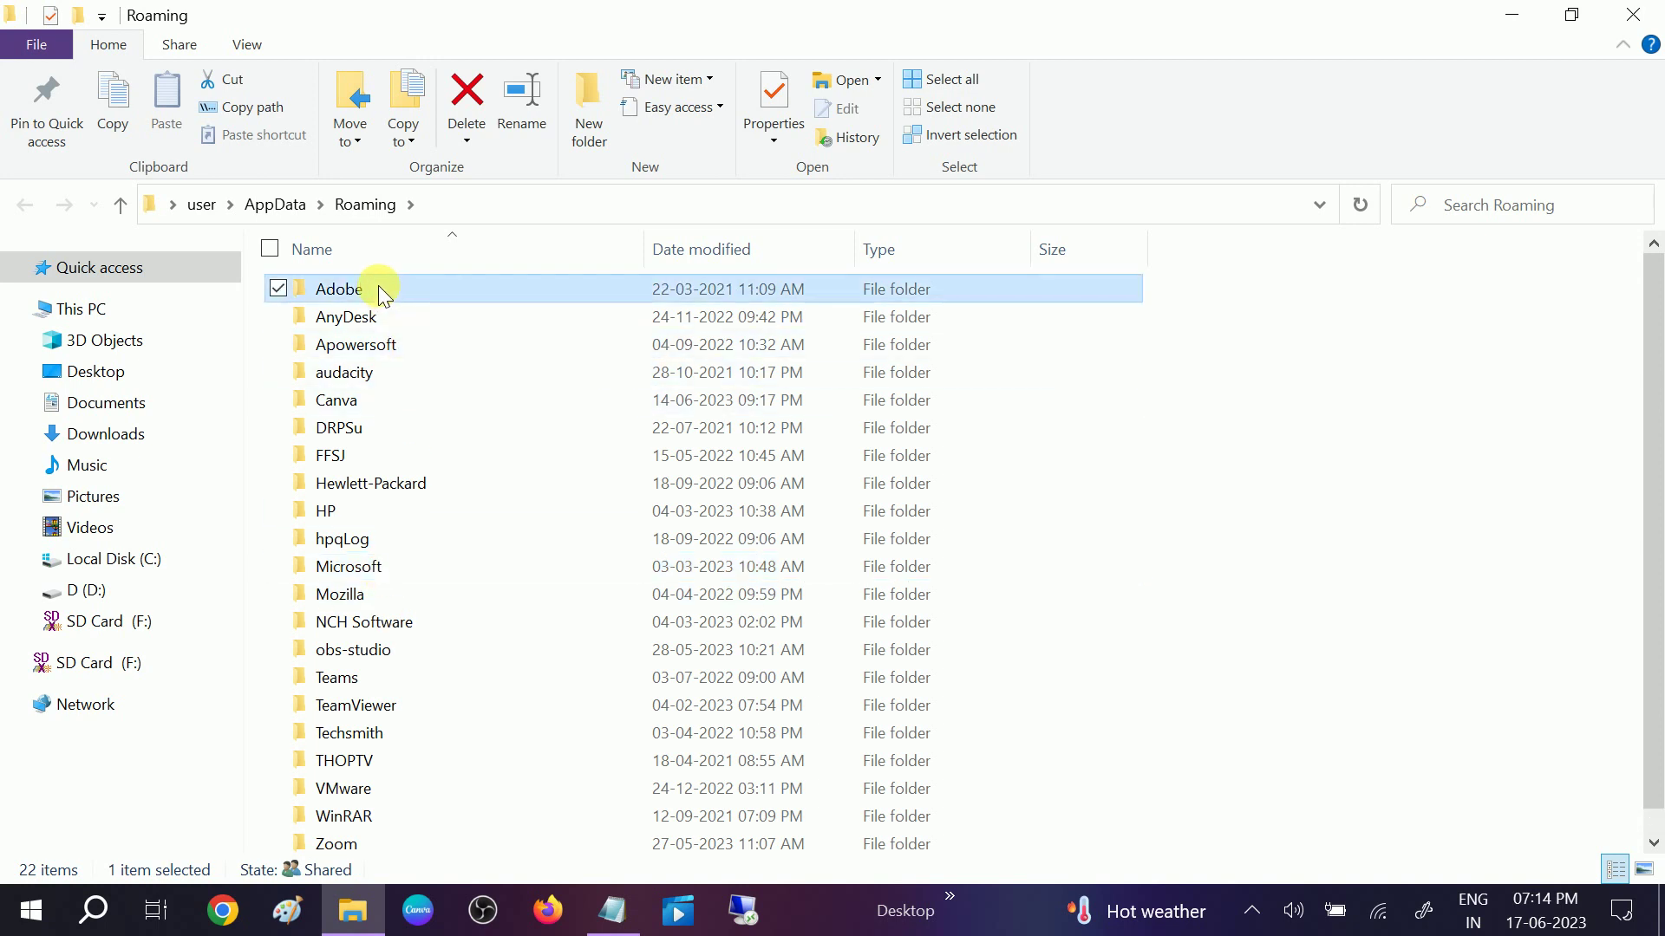
{"action": "right_click", "coordinate": [382, 293]}
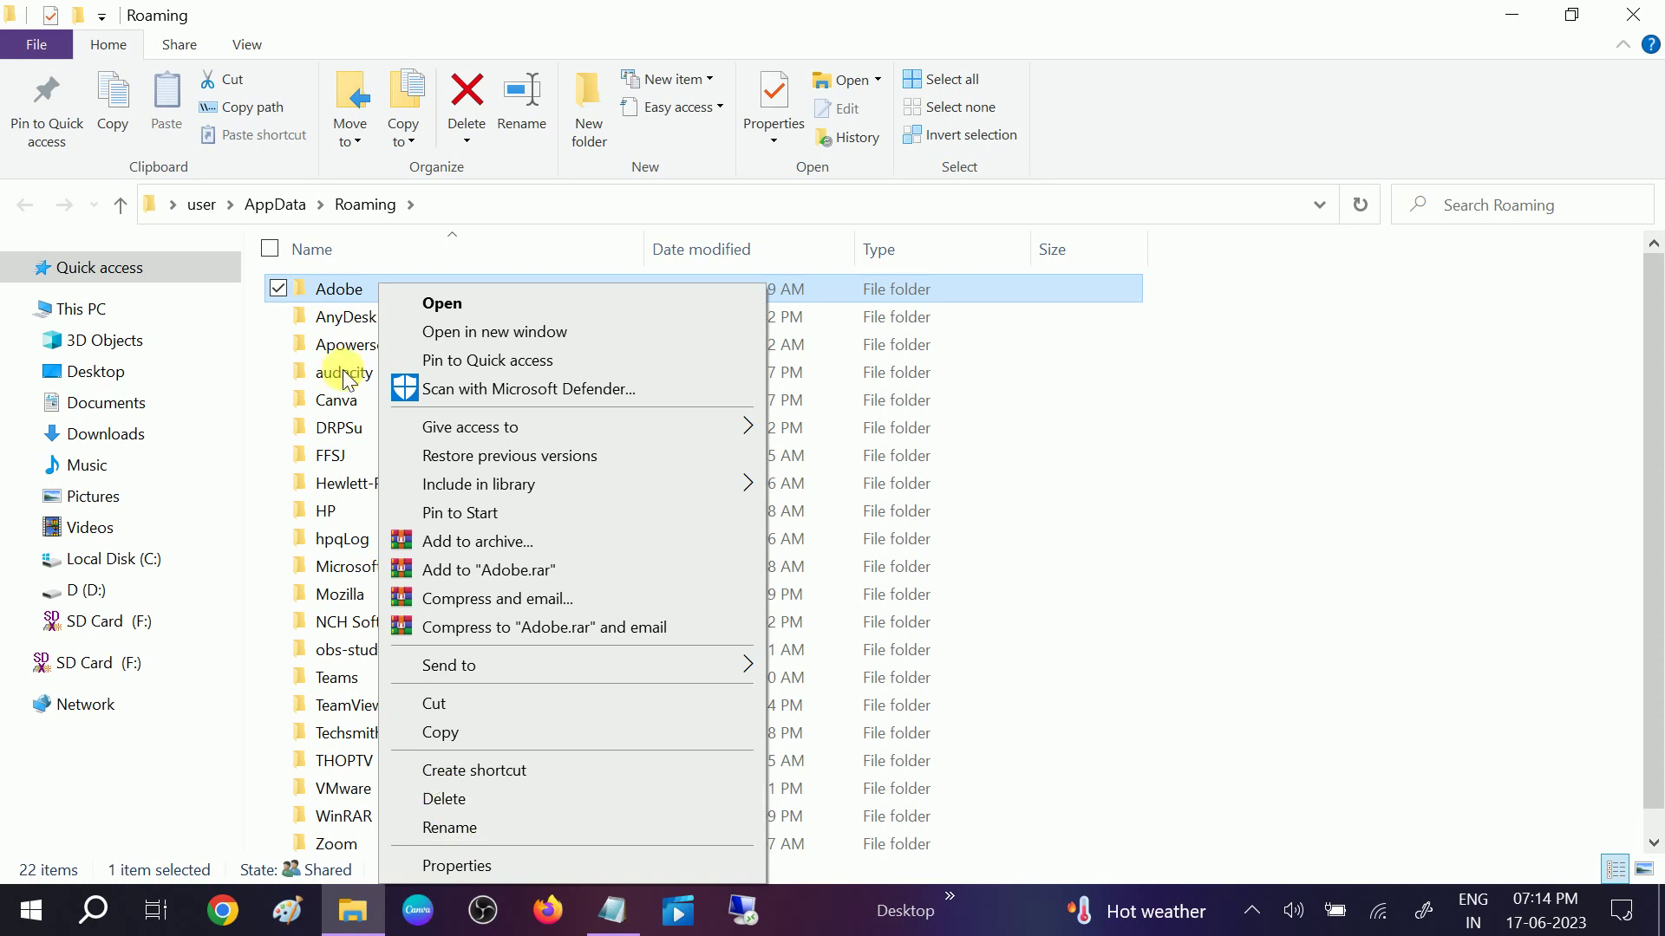
{"action": "left_click", "coordinate": [276, 208]}
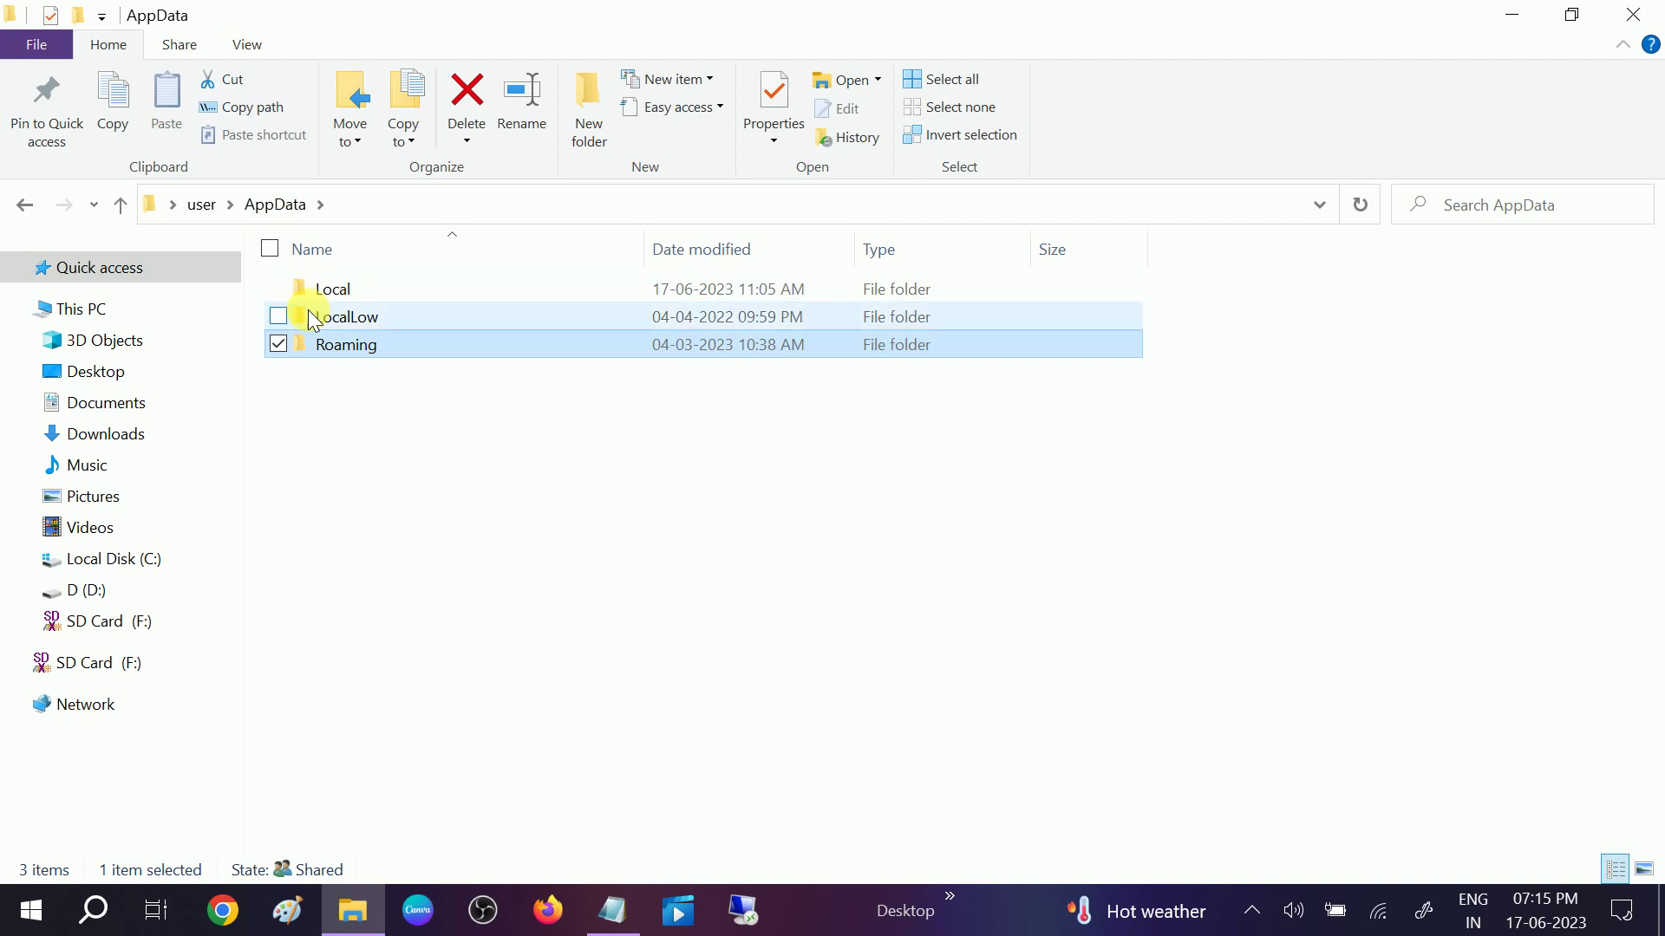
- Open AppData\Local, inspect the Google folder's actions, and close File Explorer
{"action": "double_click", "coordinate": [351, 290]}
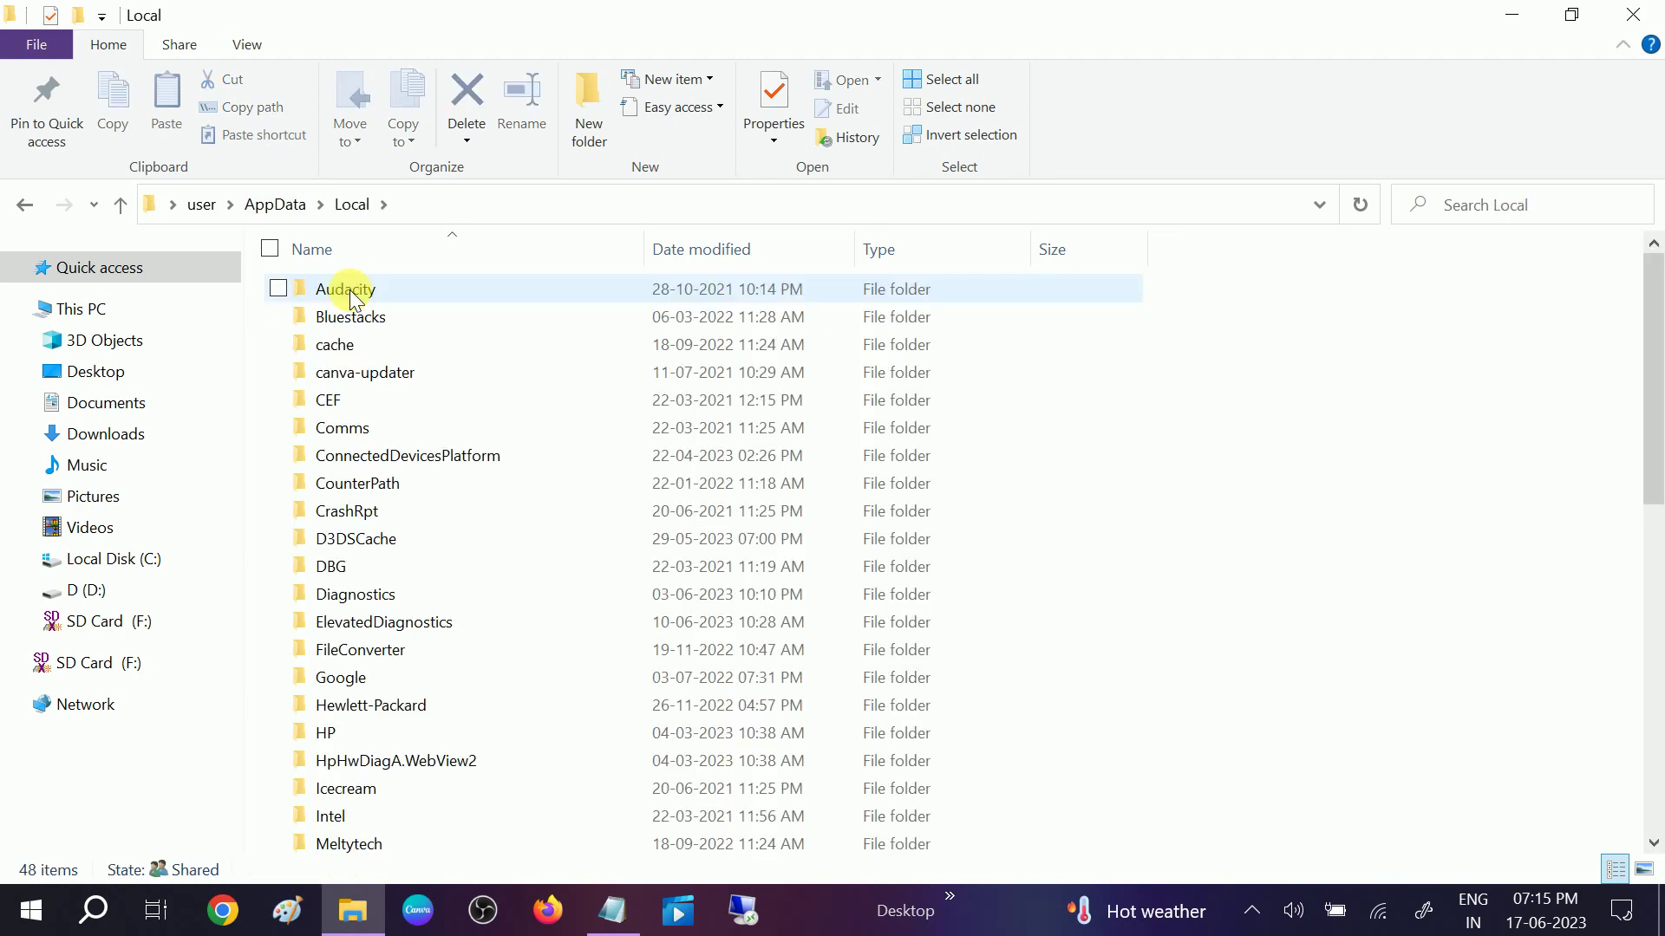
{"action": "left_click", "coordinate": [363, 676]}
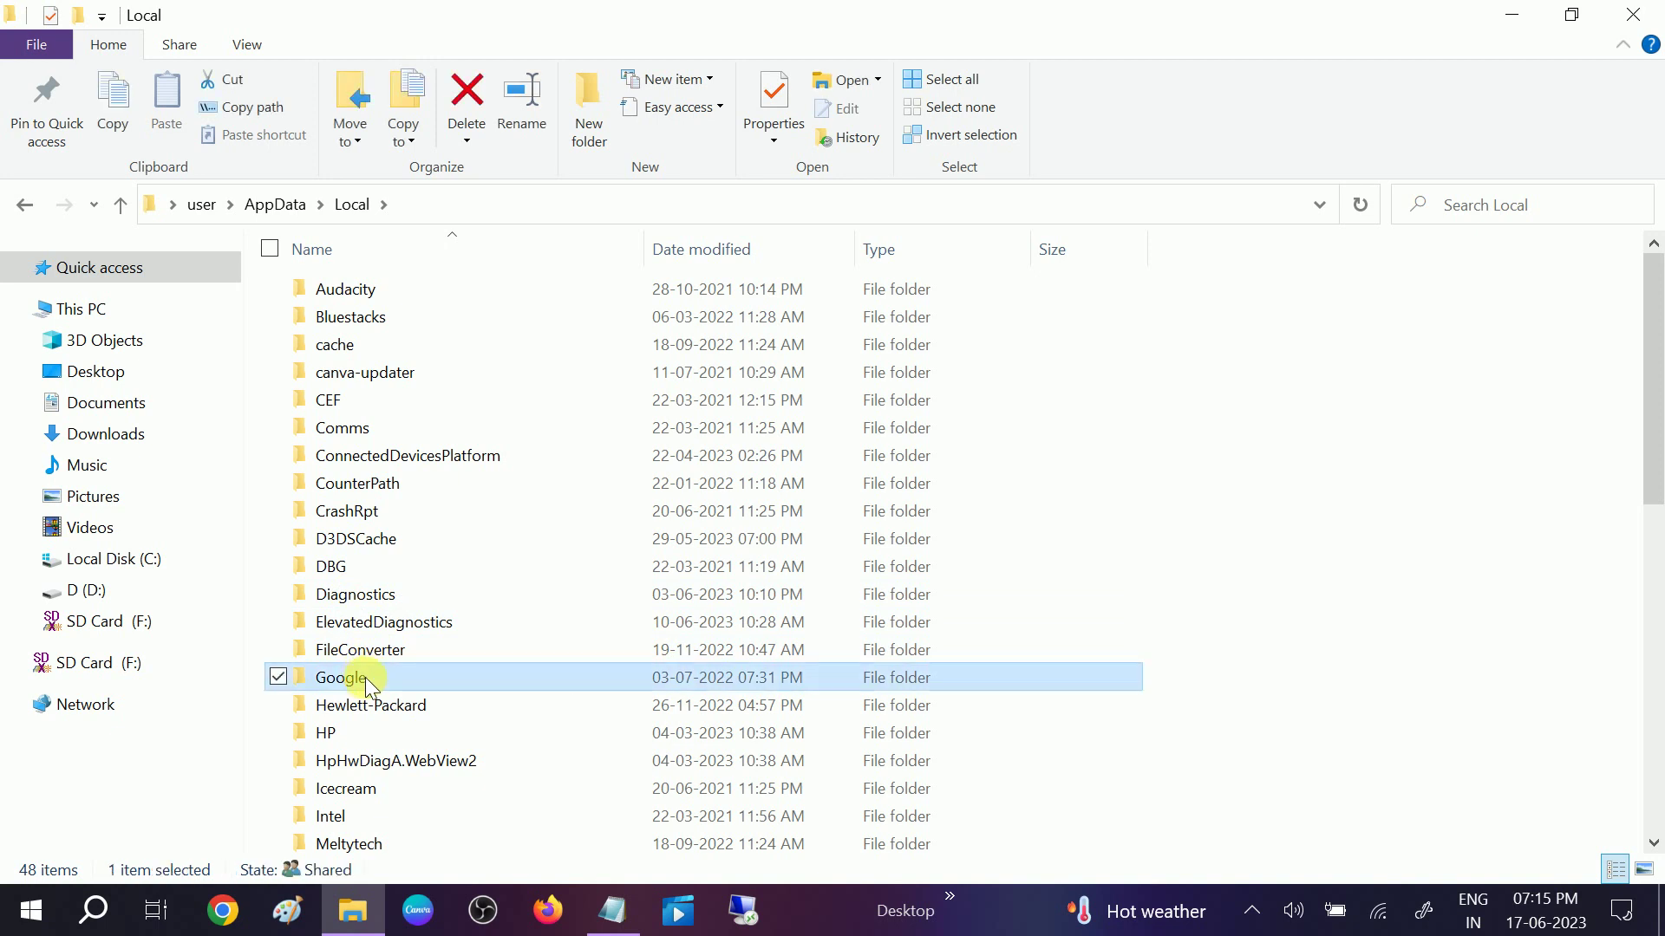
{"action": "right_click", "coordinate": [366, 678]}
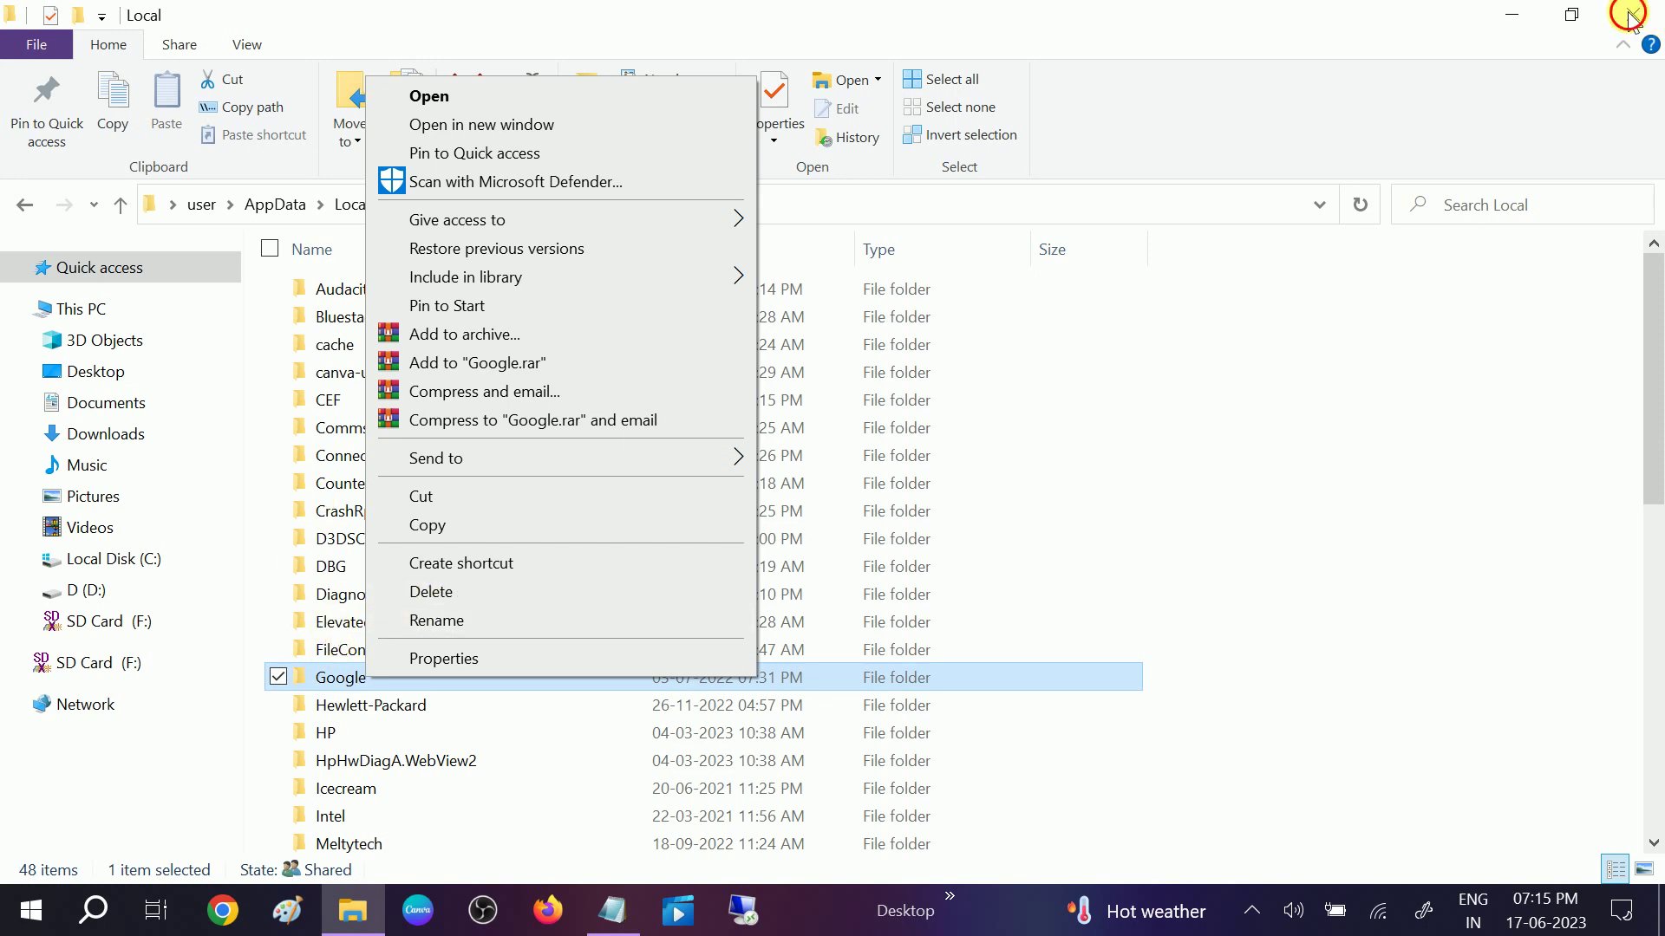
{"action": "left_click", "coordinate": [1658, 17]}
{"action": "left_click", "coordinate": [1658, 18]}
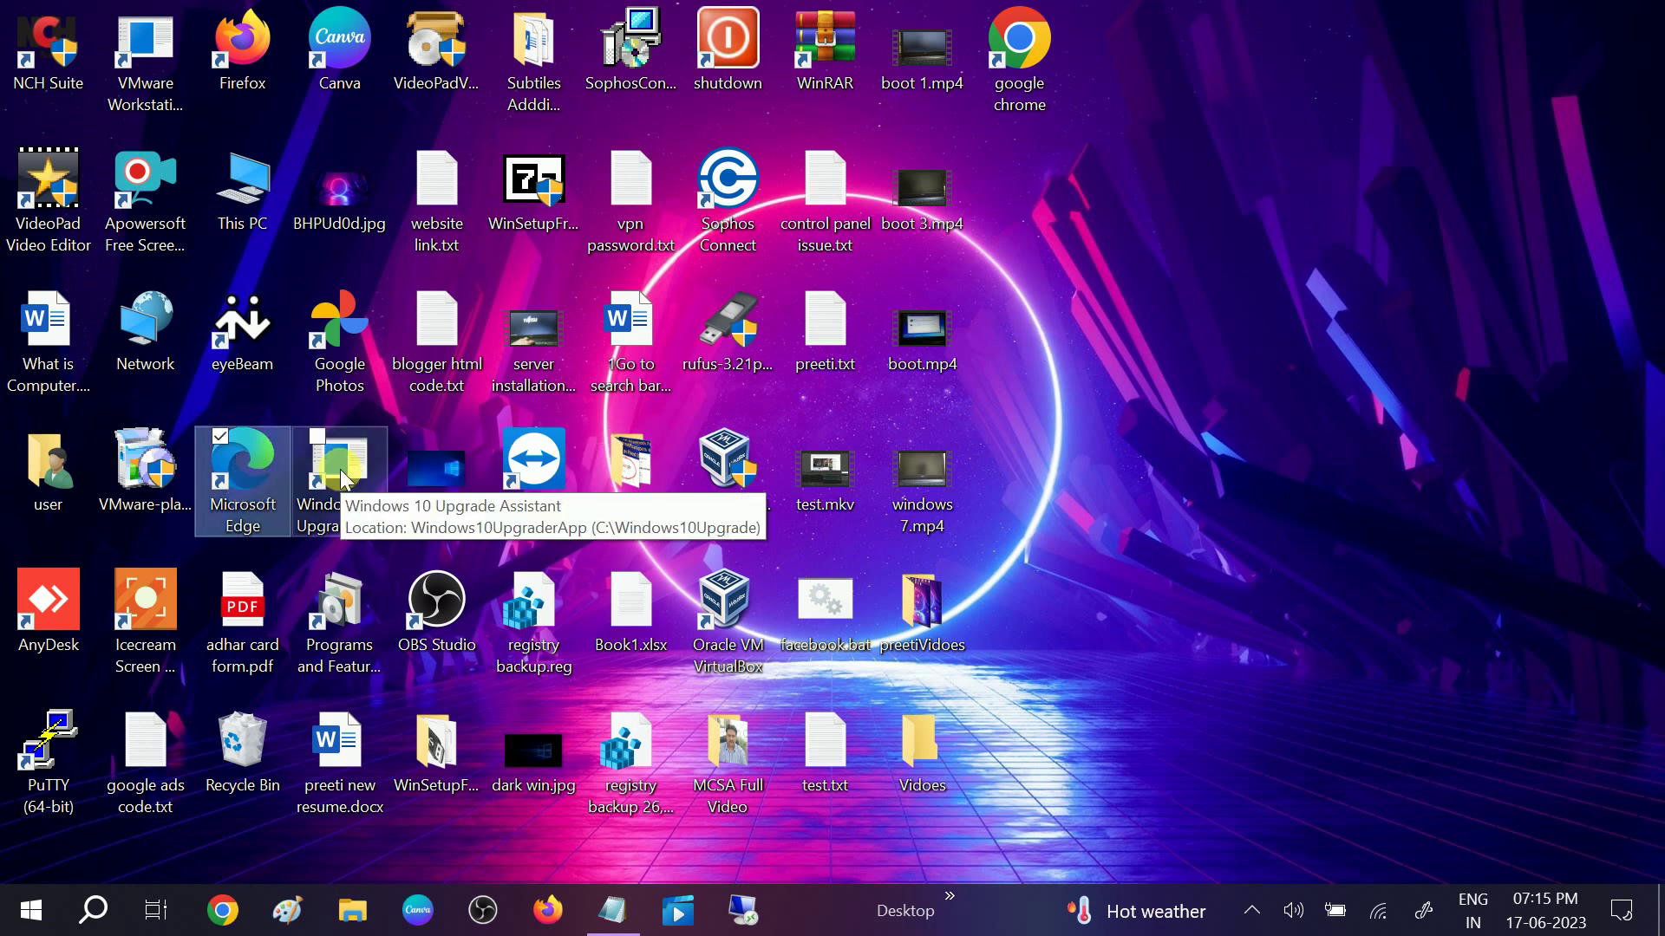
- Launch Edge and search Bing for 'download google chrome' from the address bar
{"action": "key", "text": "Return"}
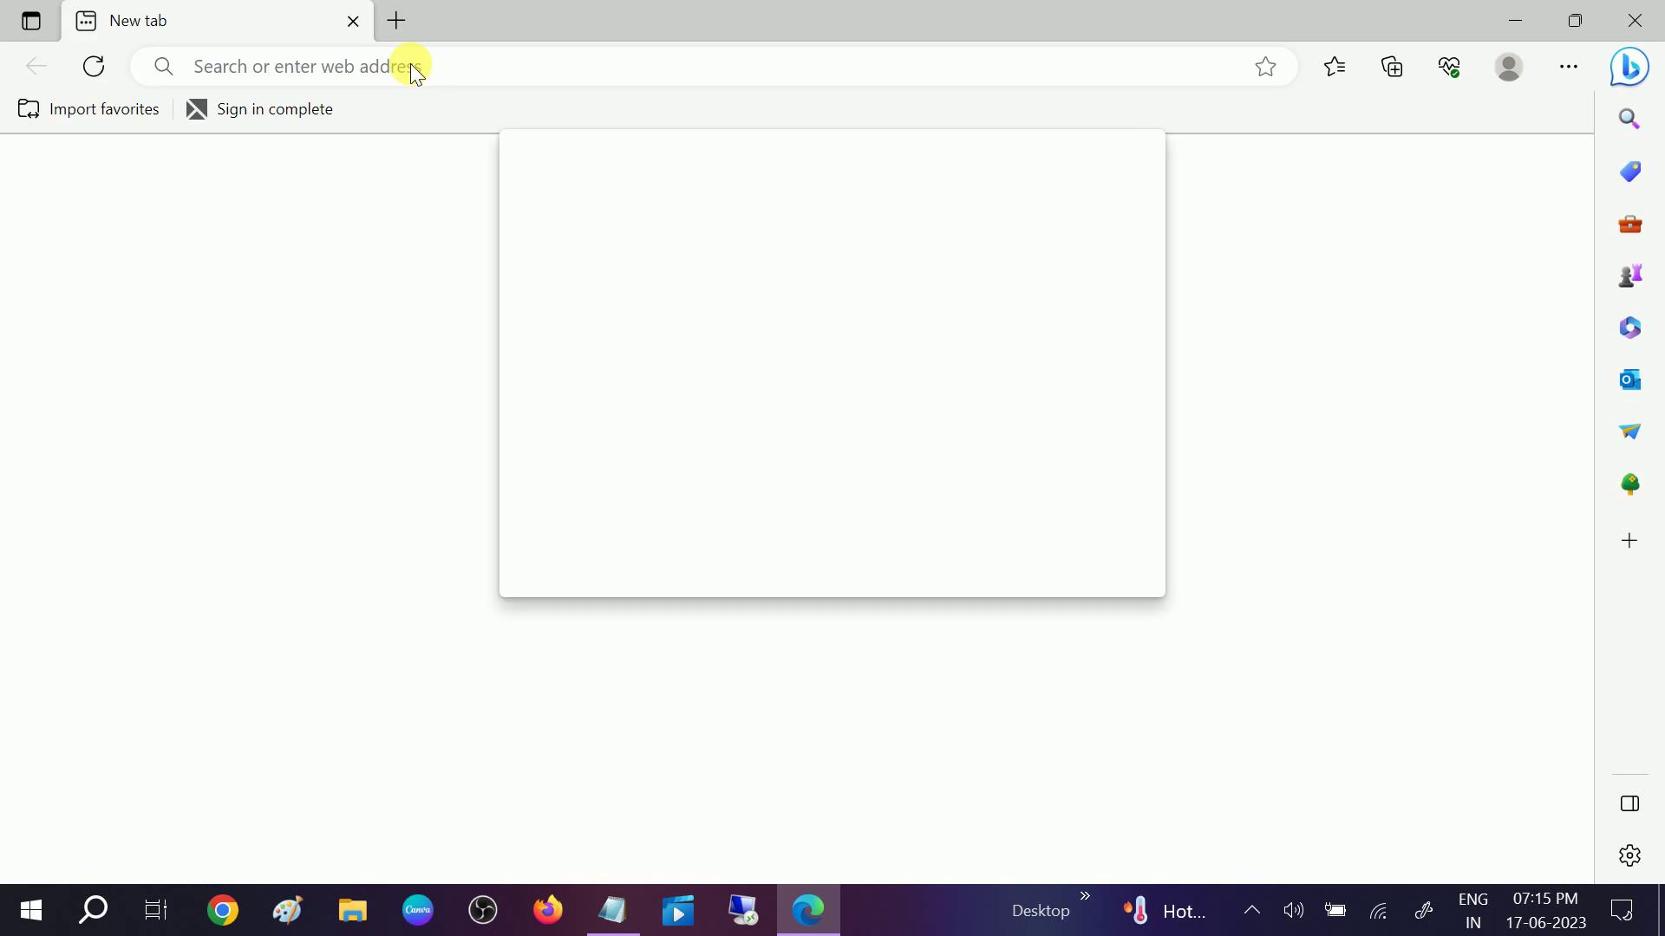
{"action": "left_click", "coordinate": [1055, 553]}
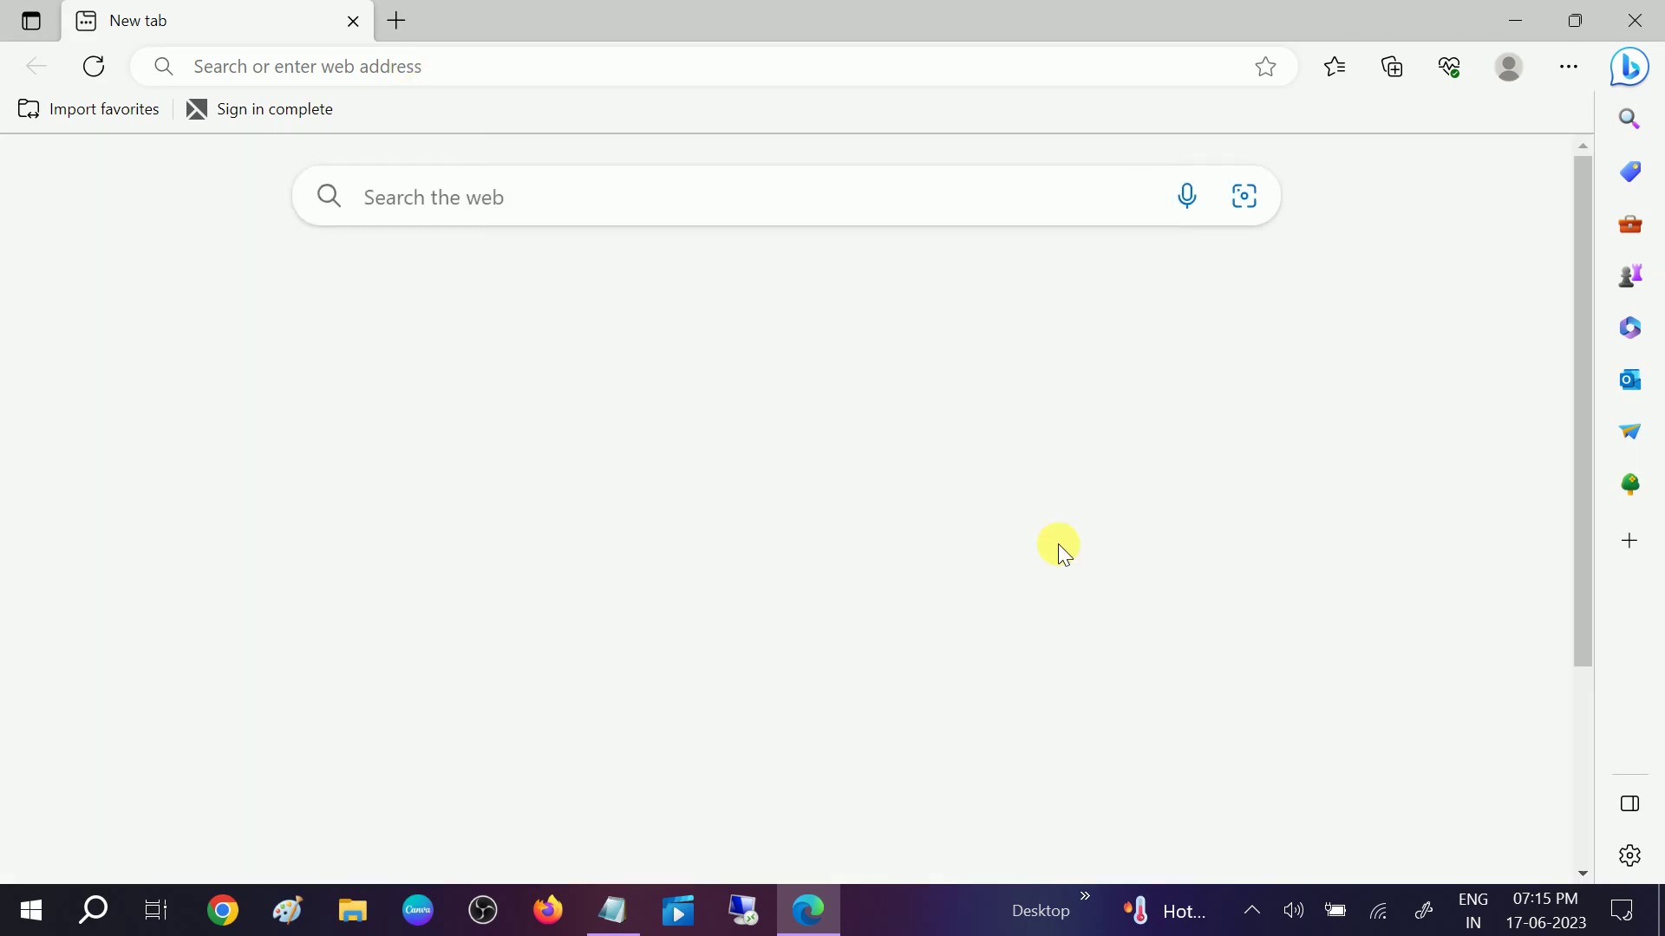
{"action": "left_click", "coordinate": [306, 70]}
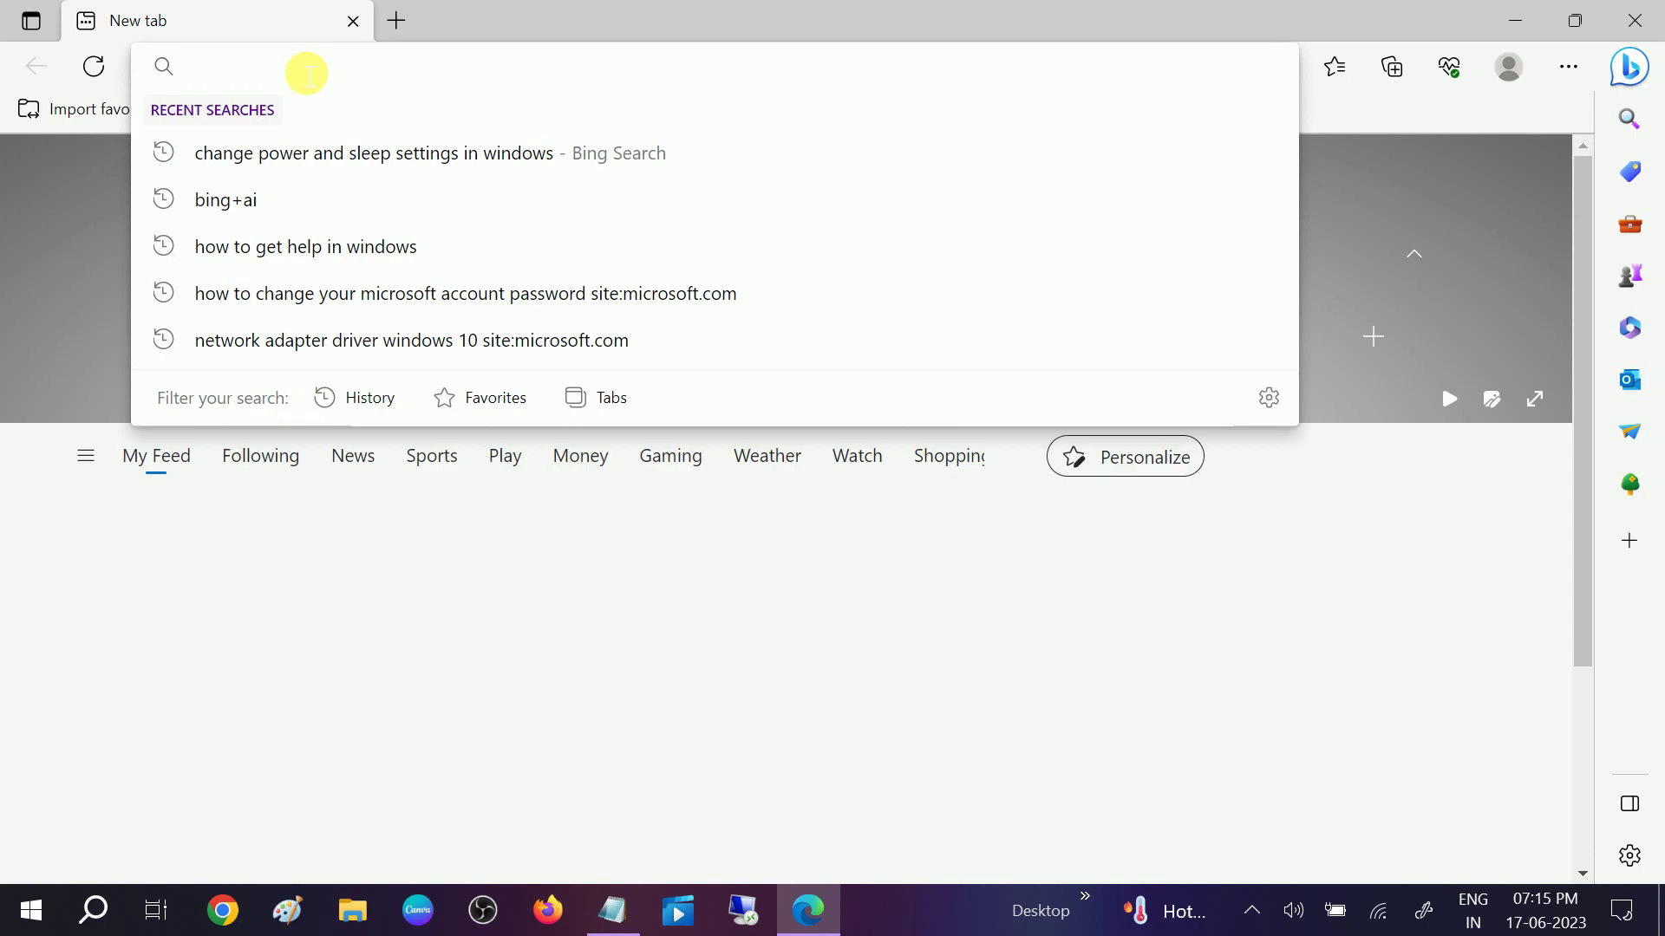
{"action": "type", "text": "downlao"}
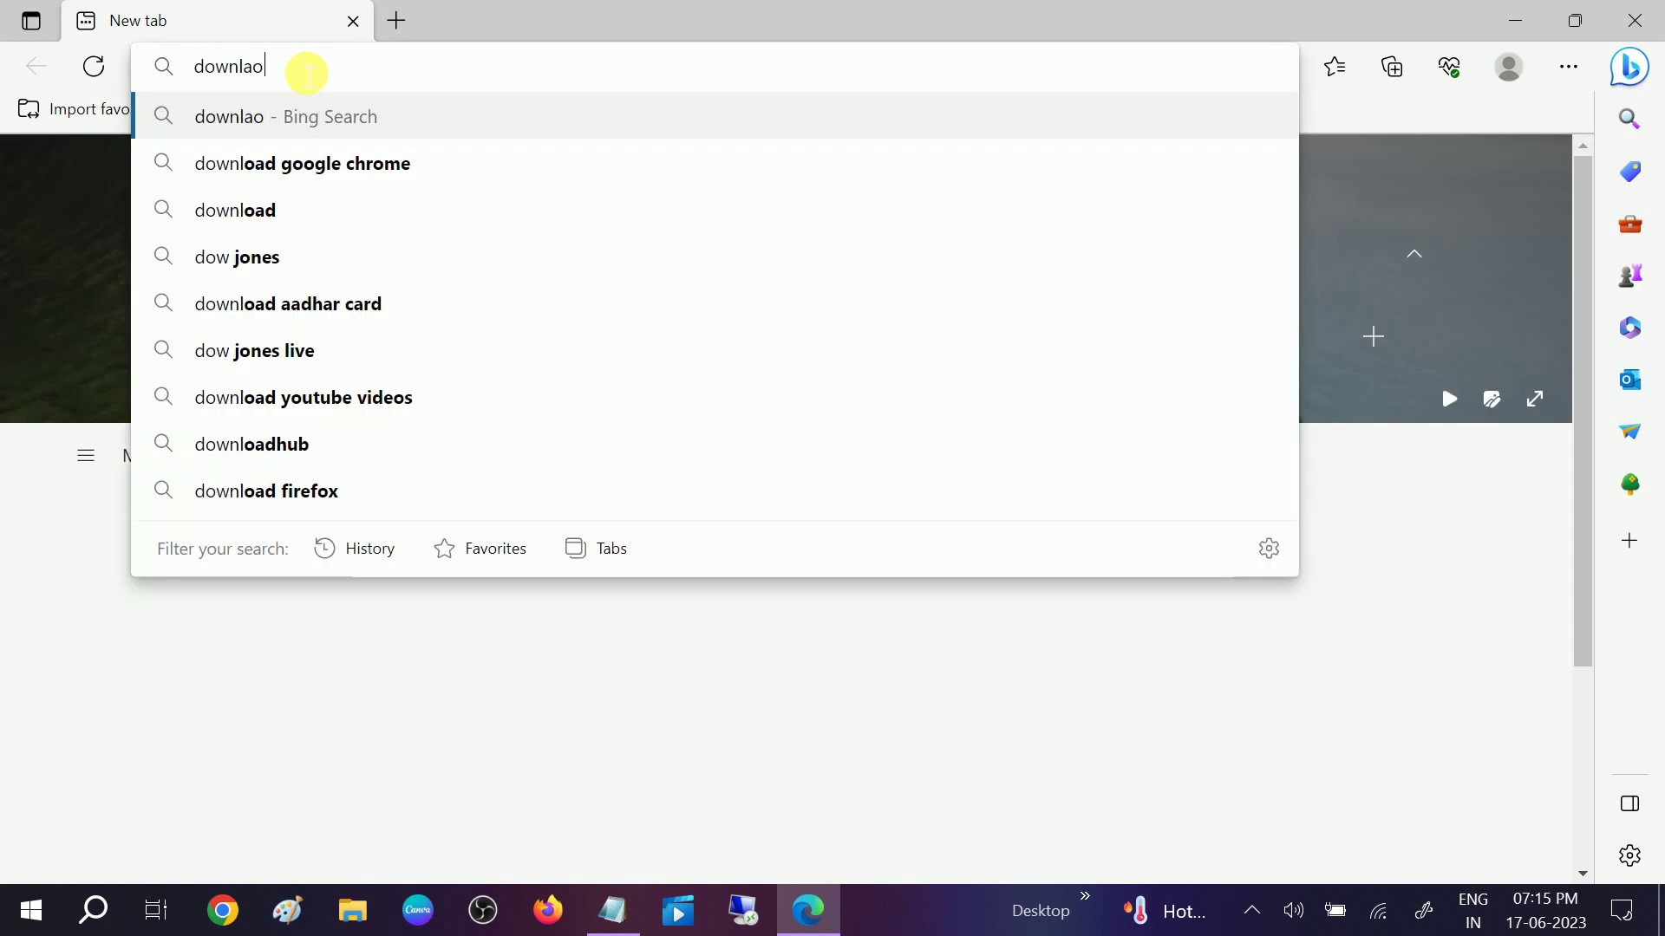
{"action": "type", "text": "d gaoo"}
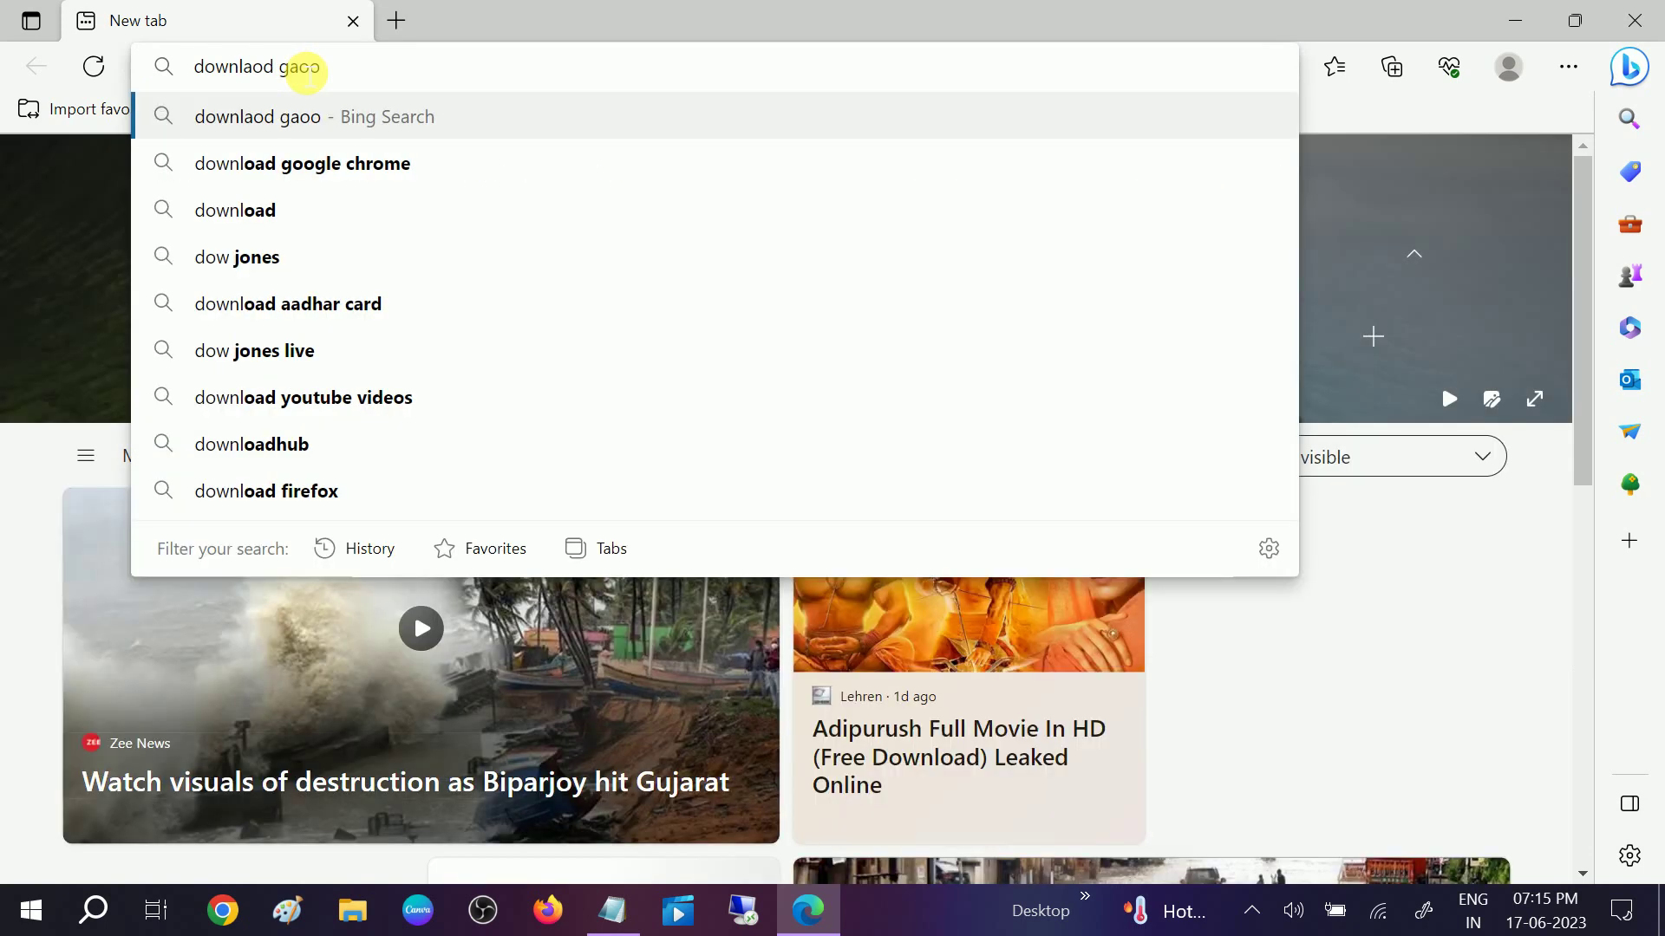
{"action": "left_click", "coordinate": [328, 161]}
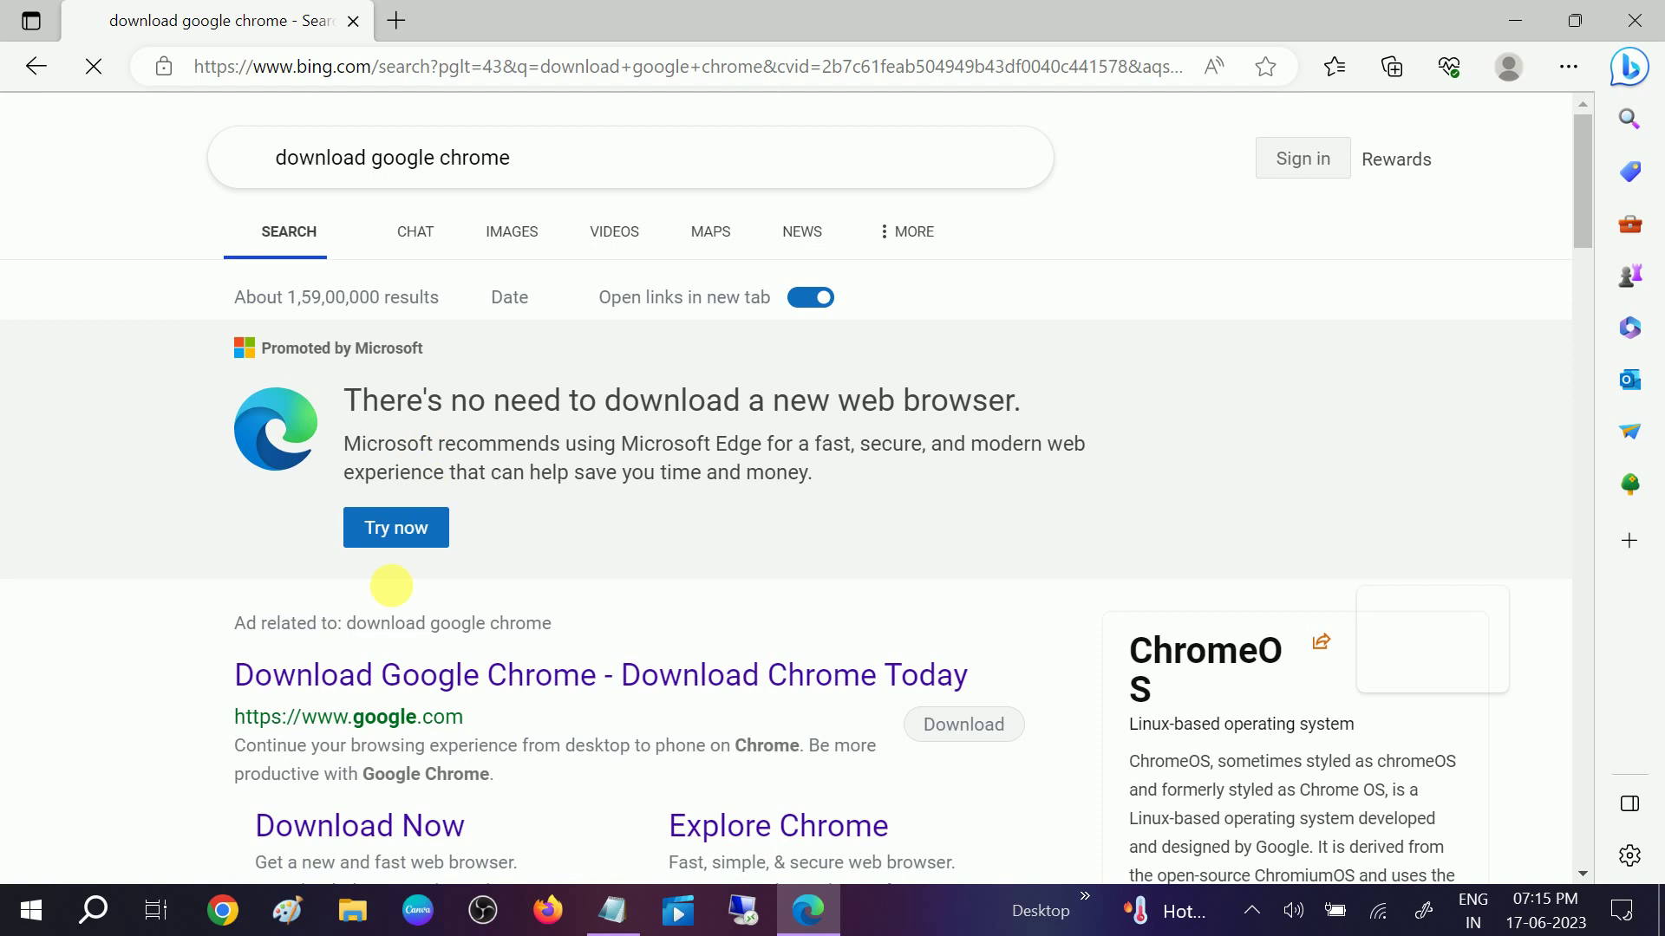
{"action": "scroll", "coordinate": [373, 729], "scroll_direction": "down", "scroll_amount": 3}
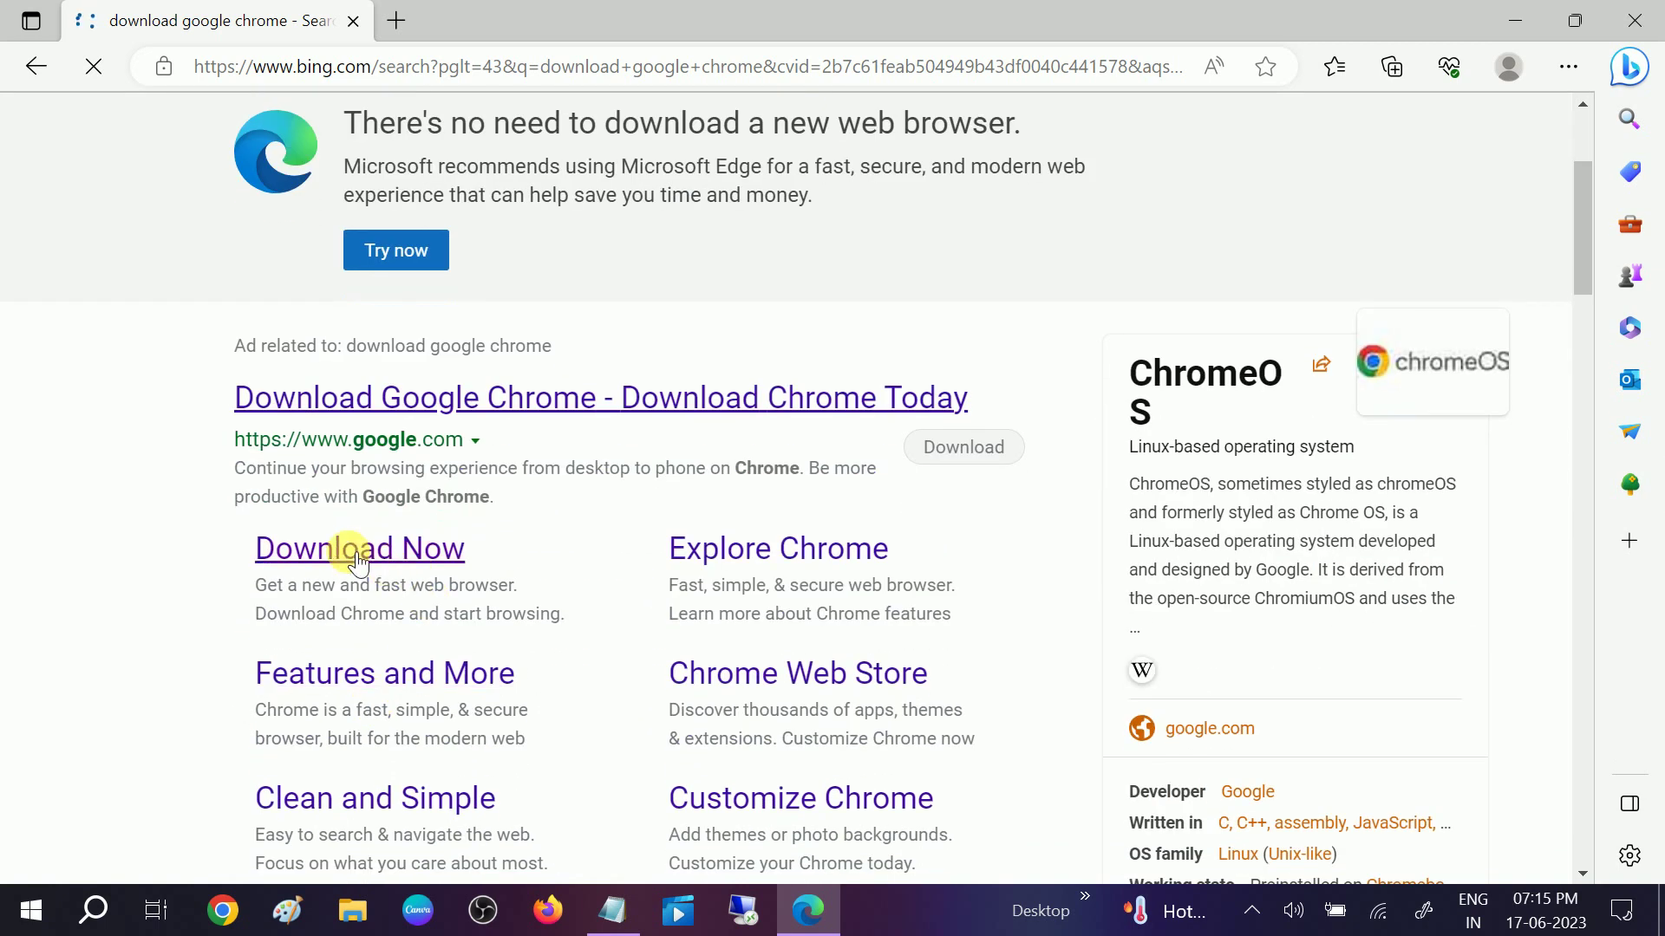
- Open Google's Chrome download page via the Bing 'Download Now' ad, then close Edge
{"action": "left_click", "coordinate": [347, 551]}
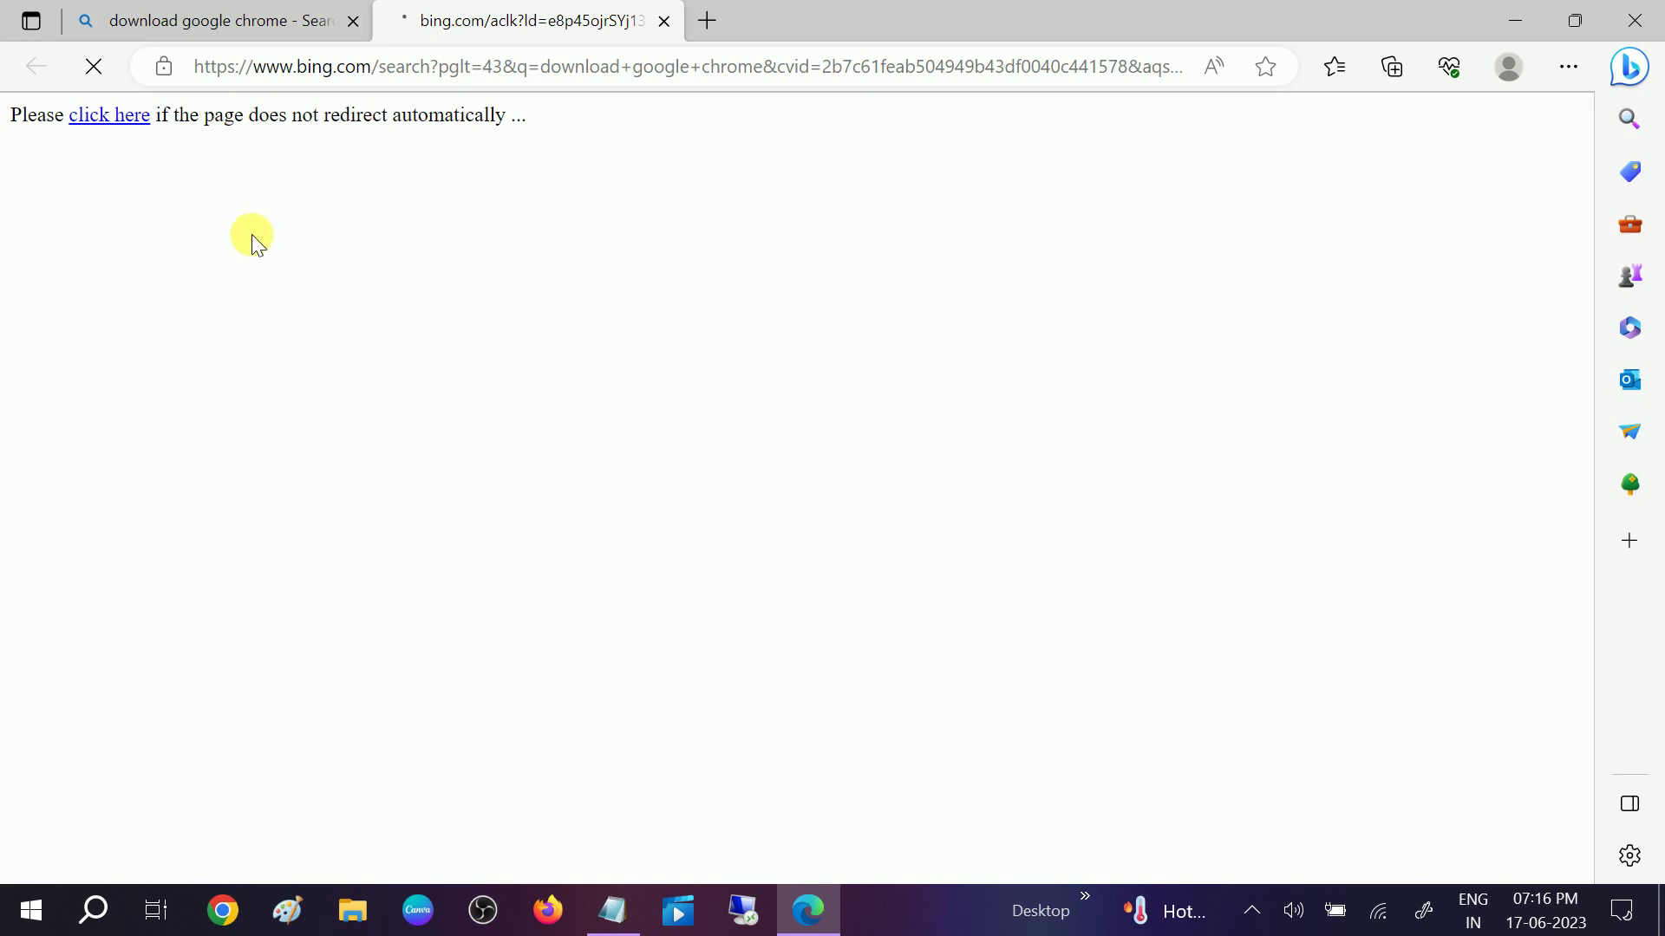
{"action": "left_click", "coordinate": [106, 117]}
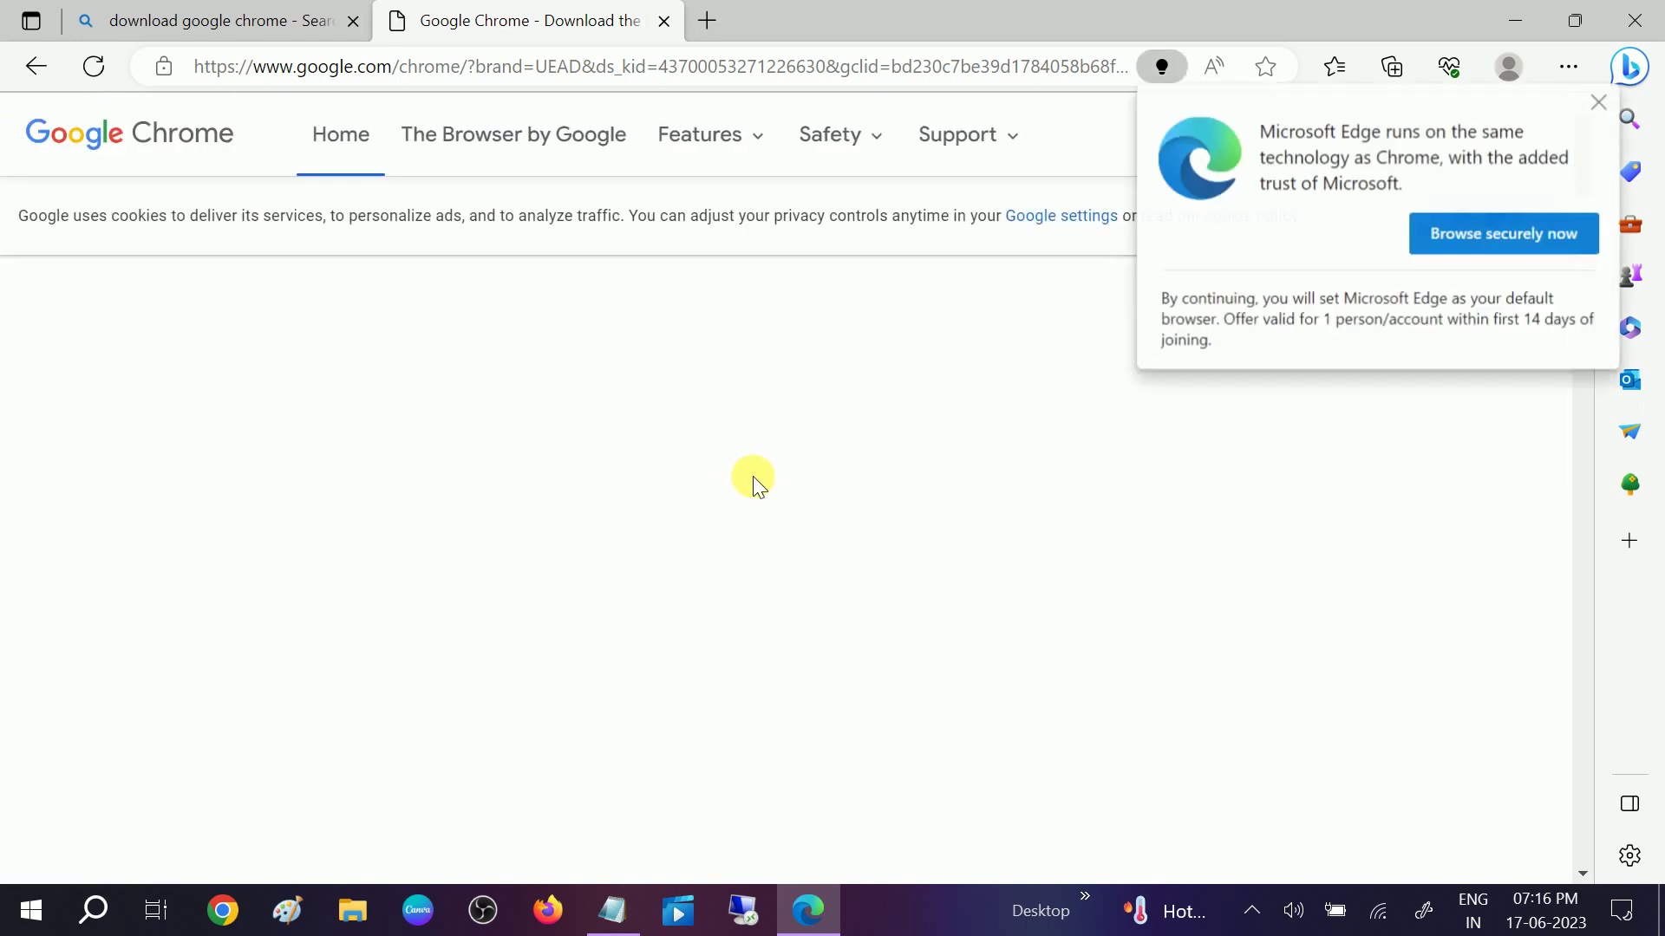
{"action": "left_click", "coordinate": [1600, 108]}
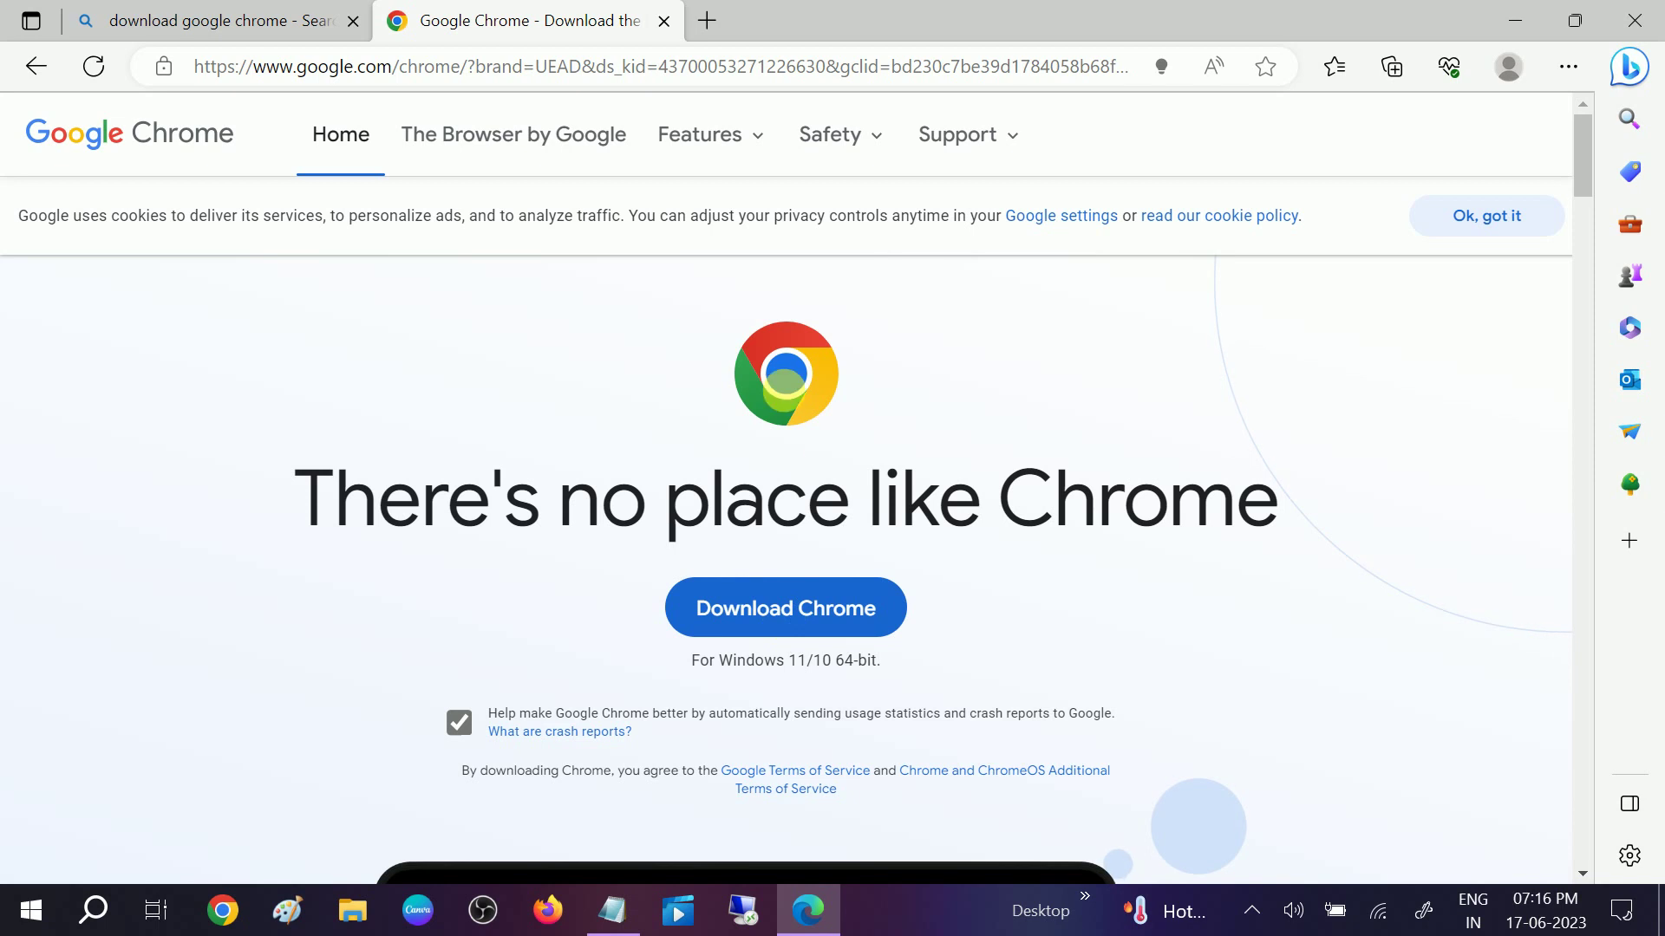
{"action": "left_click", "coordinate": [1637, 17]}
{"action": "right_click", "coordinate": [1237, 250]}
{"action": "left_click", "coordinate": [1291, 336]}
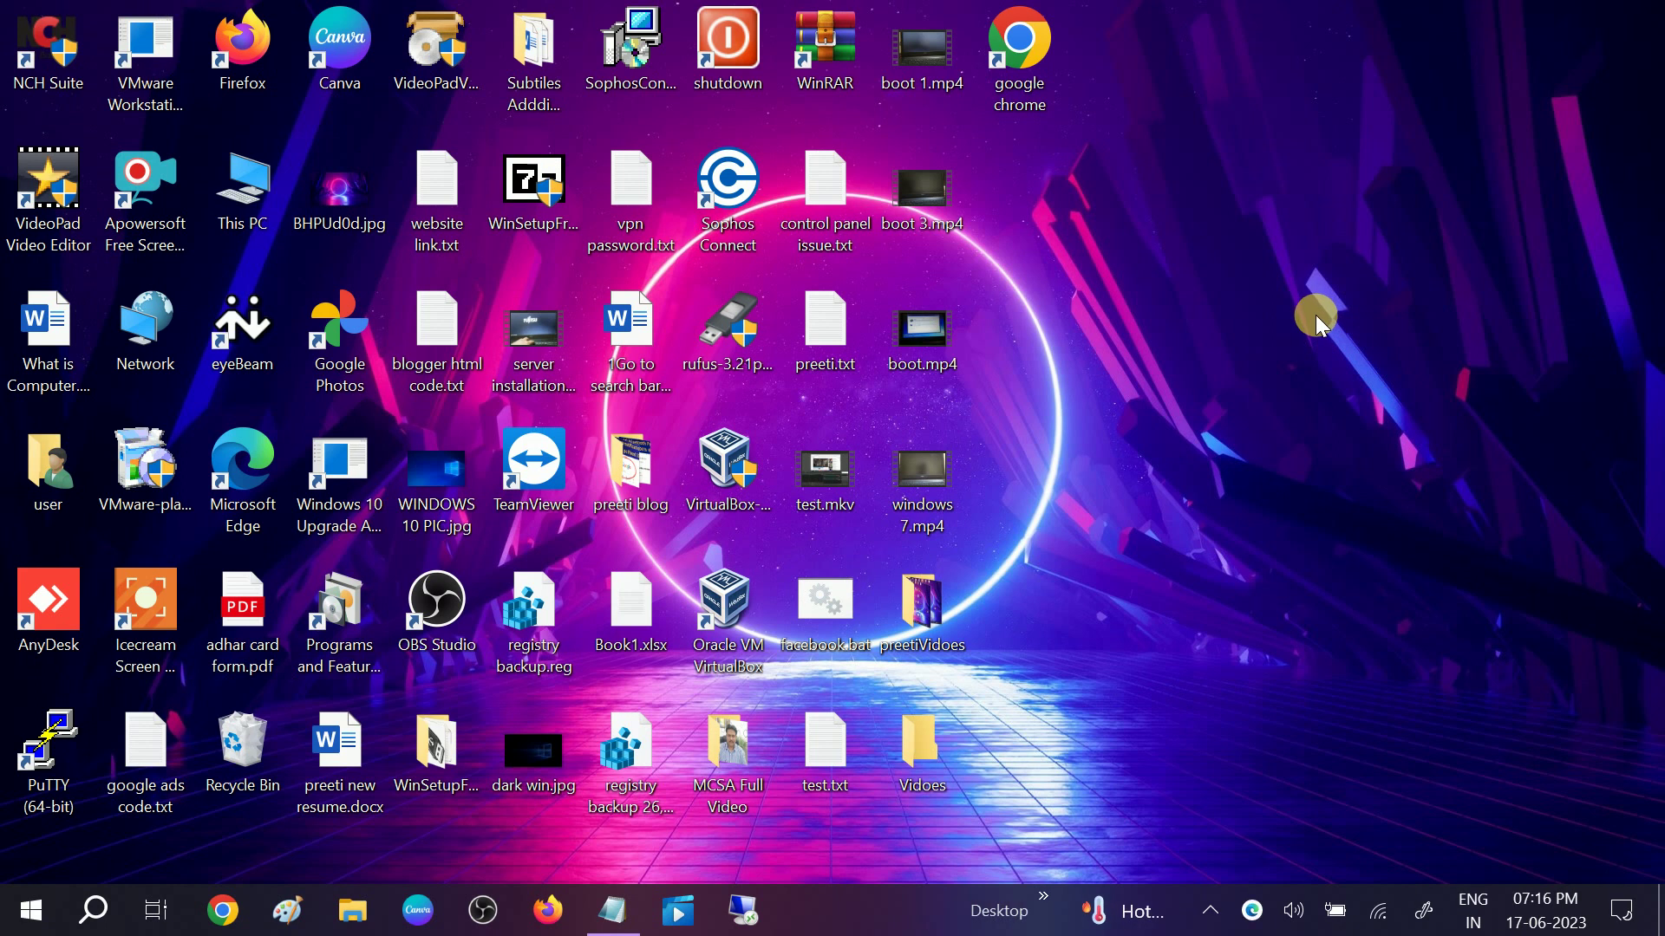
{"action": "right_click", "coordinate": [1317, 322]}
{"action": "left_click", "coordinate": [1354, 386]}
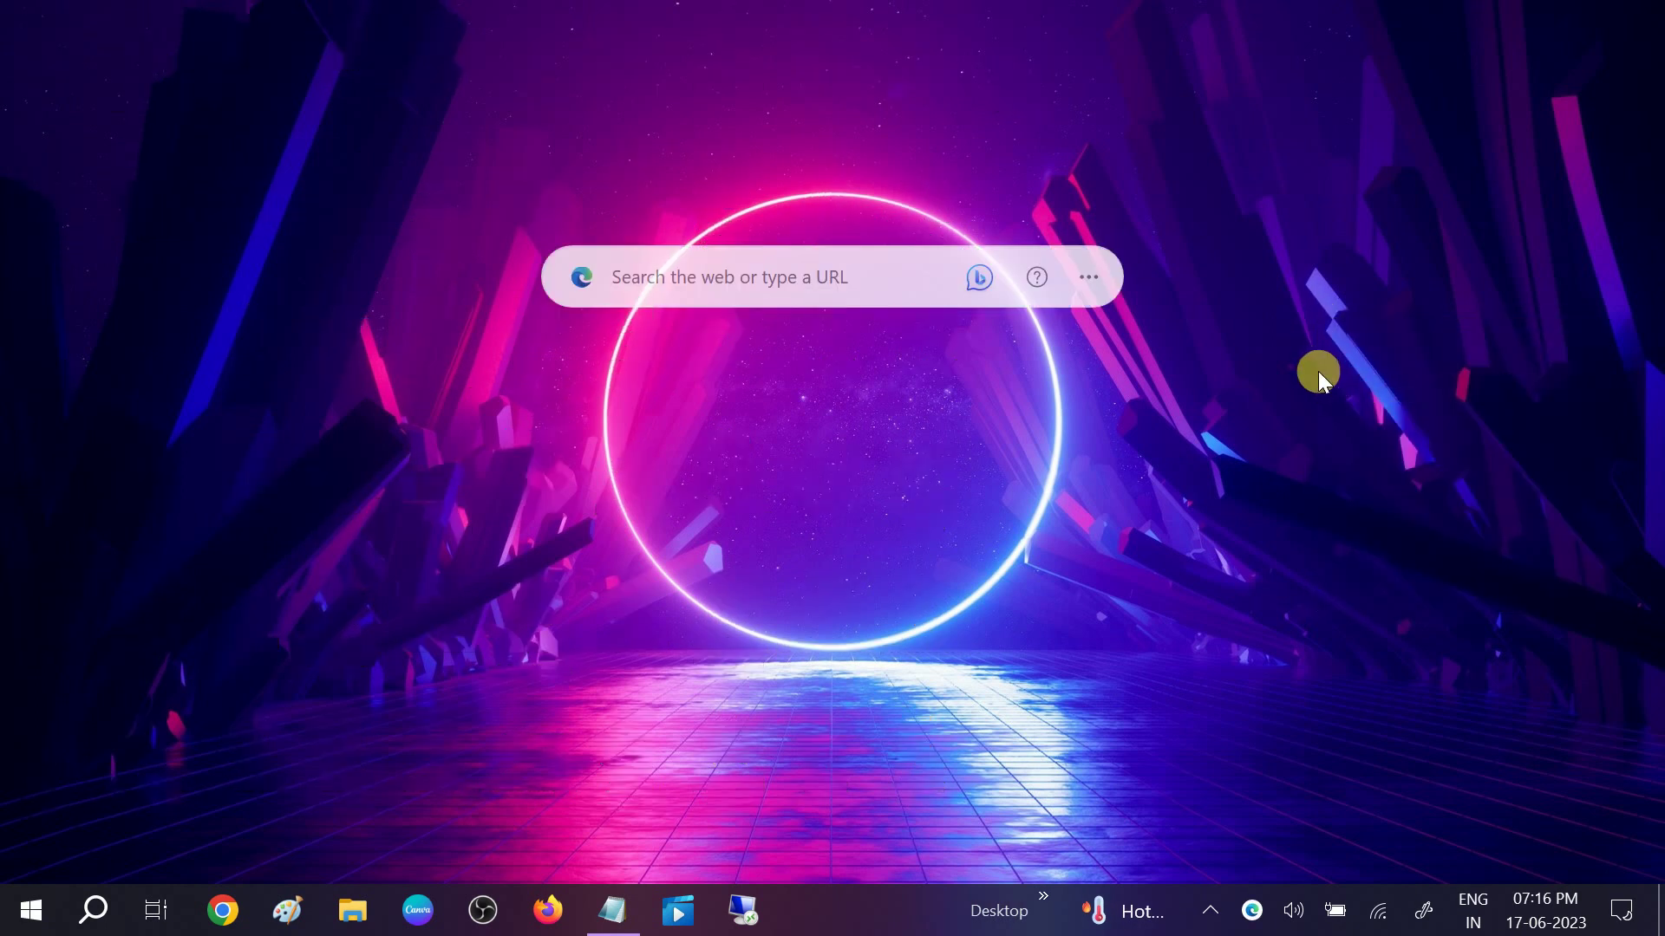
{"action": "left_click", "coordinate": [1089, 278]}
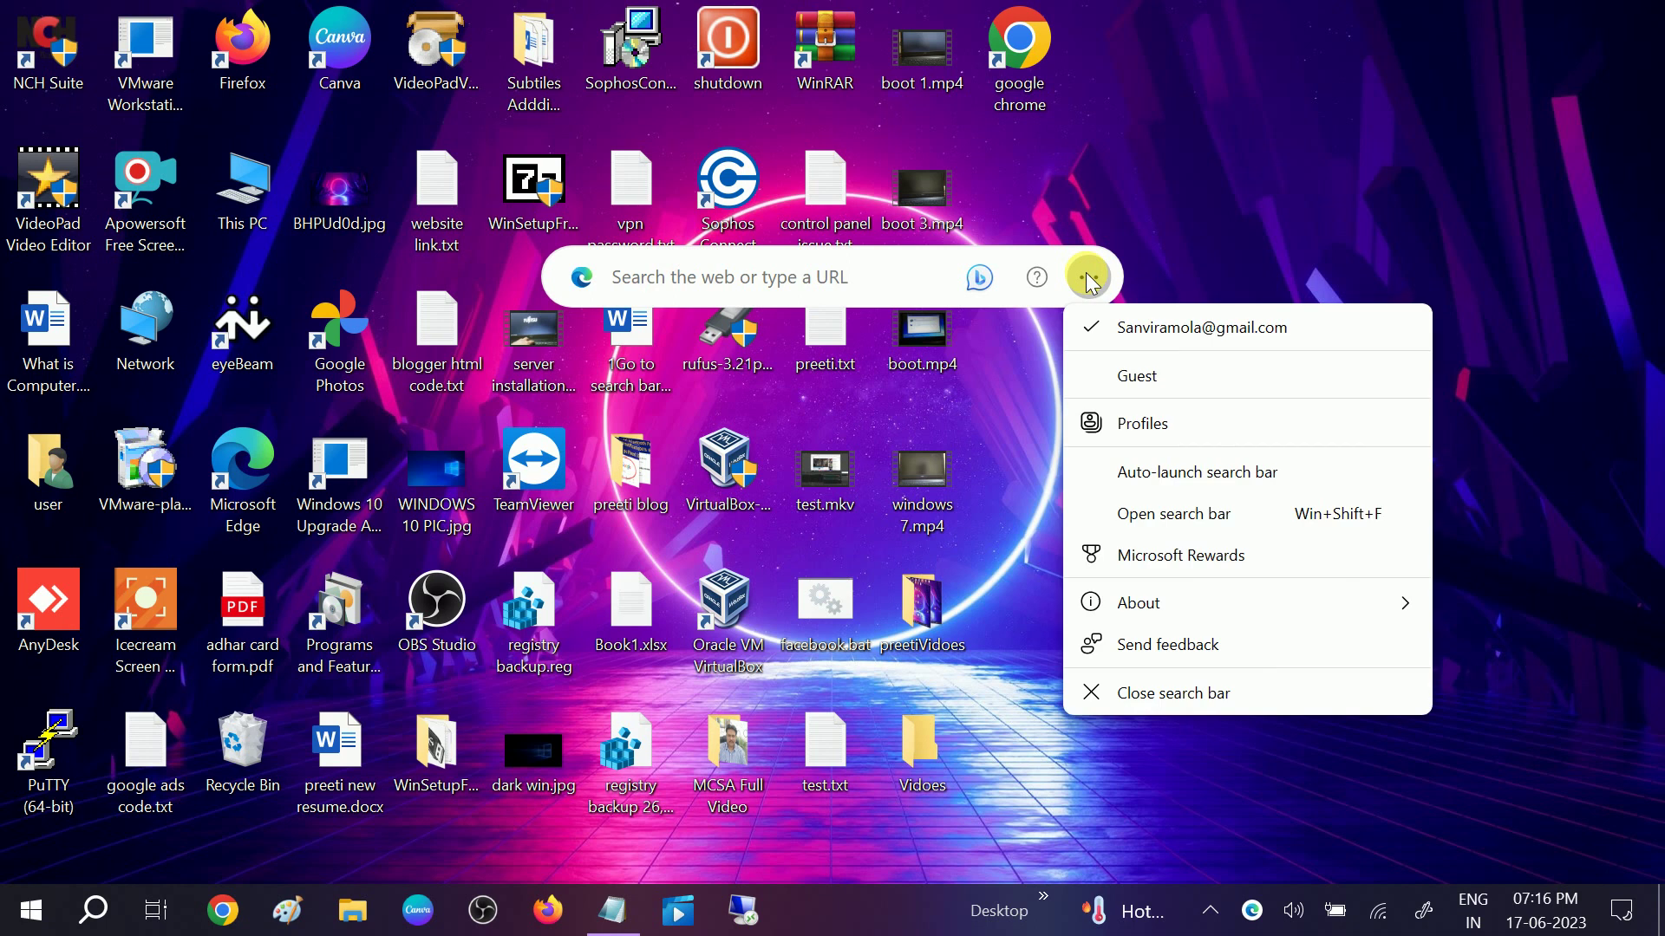
{"action": "left_click", "coordinate": [1146, 692]}
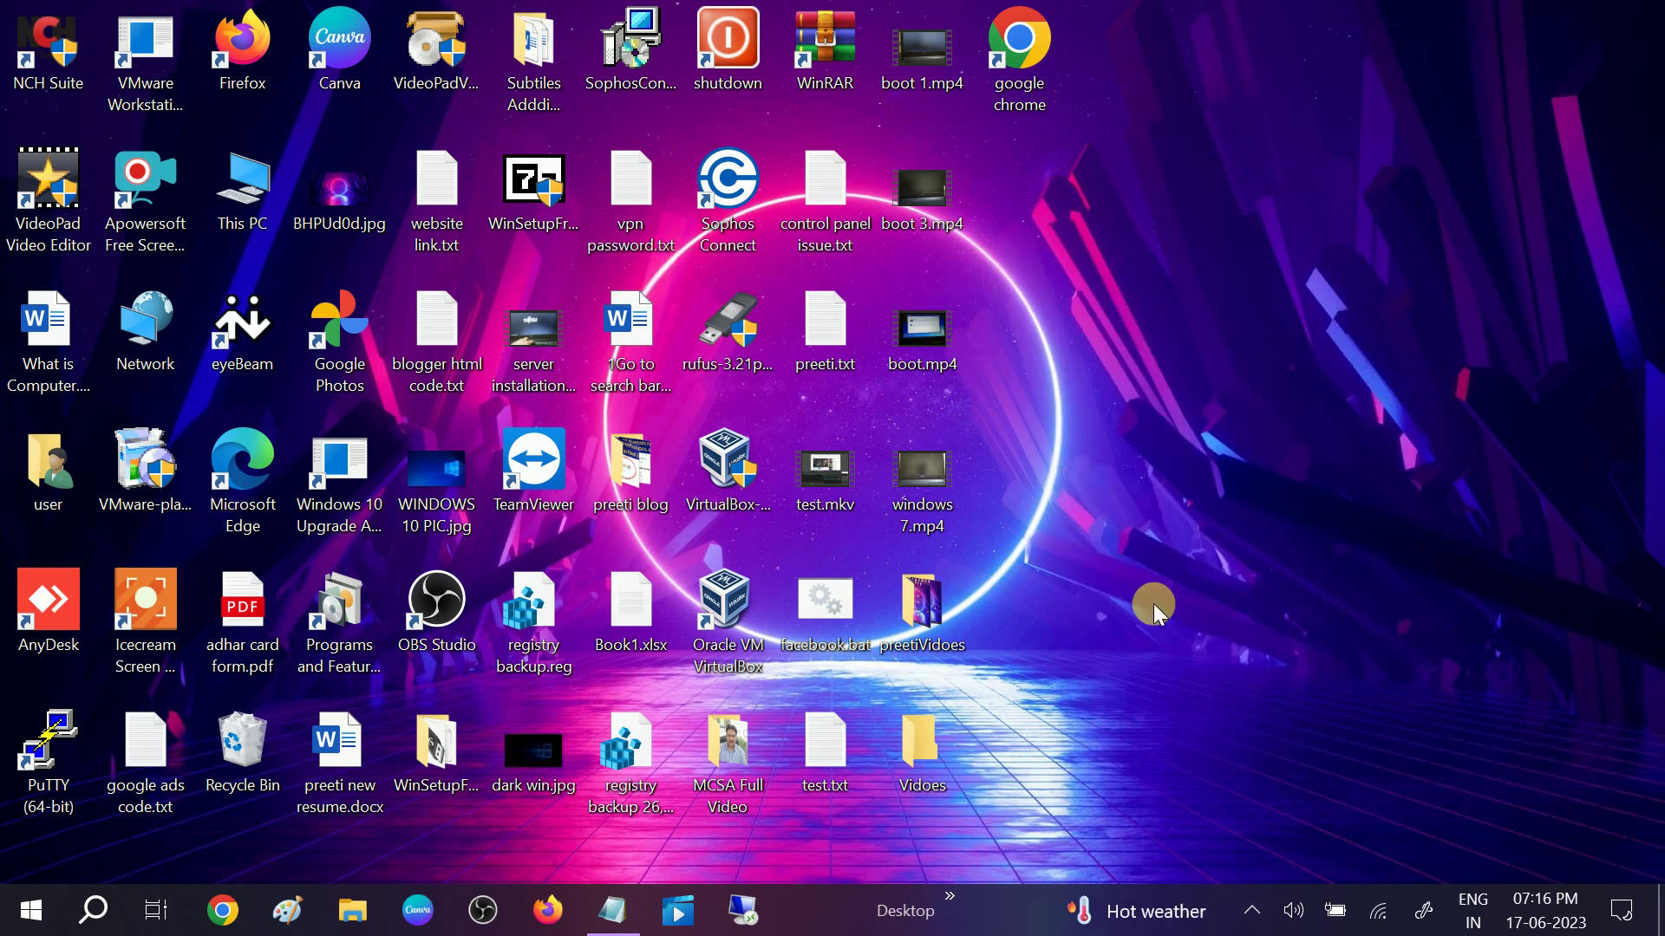